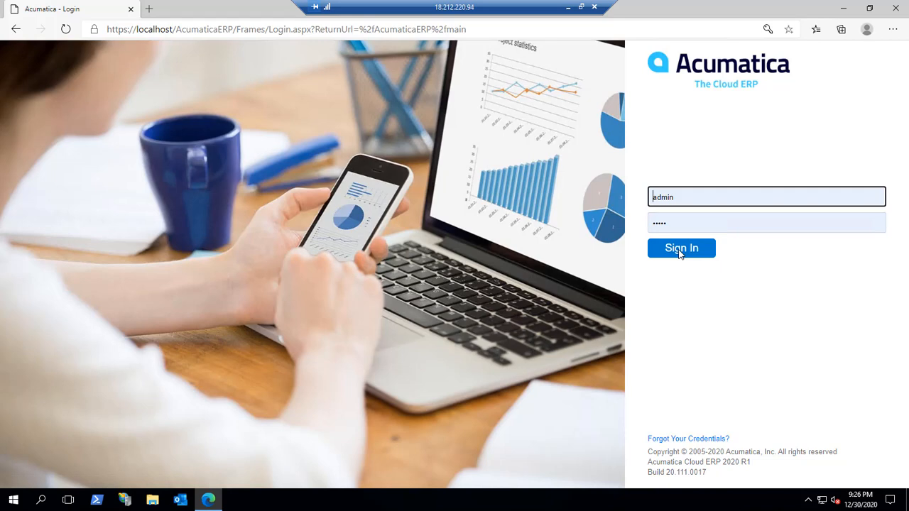
Sign in with the prefilled credentials and open the company and branch selector.
left_click(680, 250)
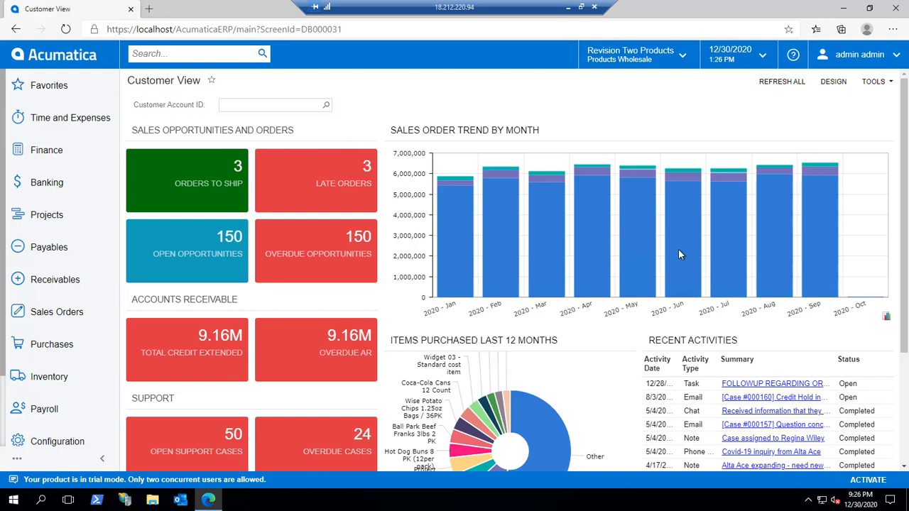
left_click(679, 61)
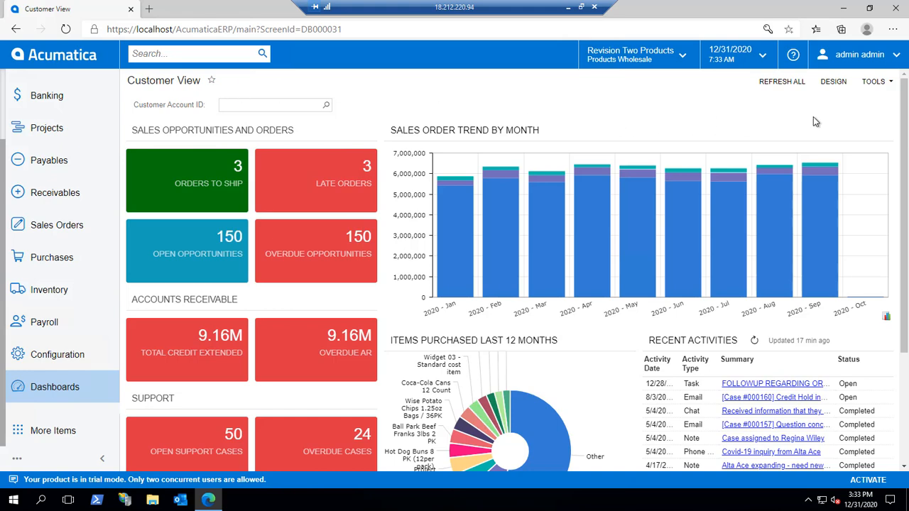
Open the signed-in account's profile to examine the Home Page setting under Personal Settings.
left_click(861, 62)
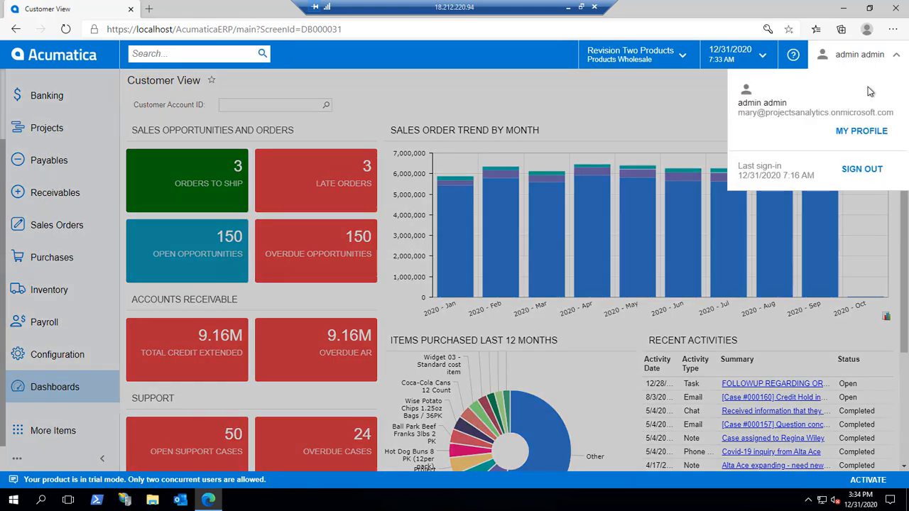
left_click(871, 134)
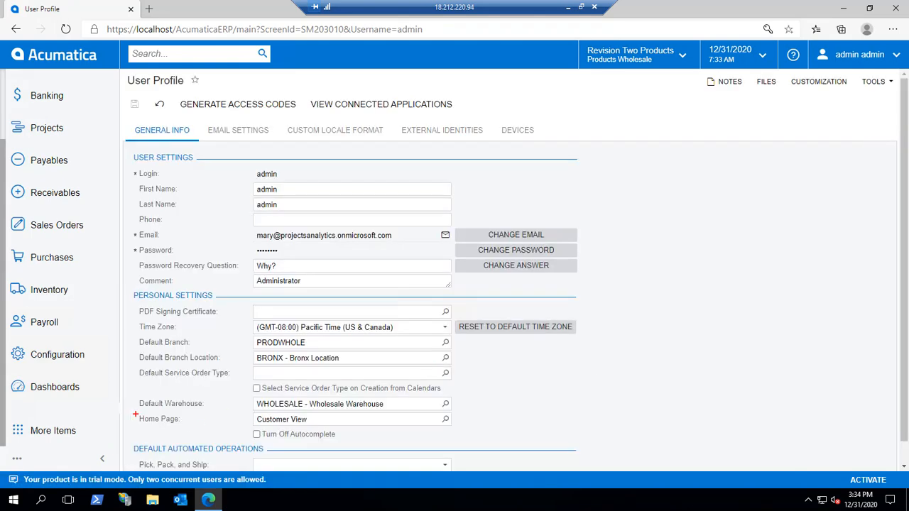
mouse_move(137, 412)
left_mouse_down()
mouse_move(190, 430)
mouse_move(477, 425)
left_mouse_up()
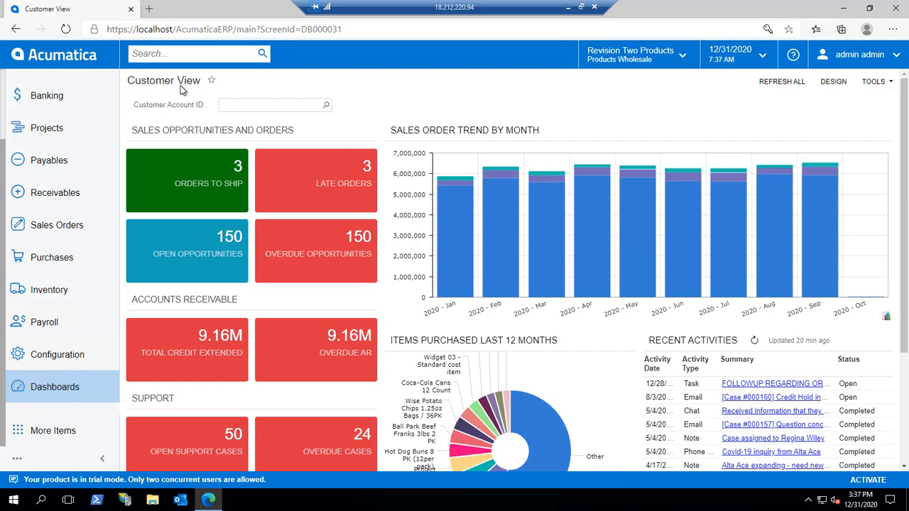
Open the Controller dashboard from the Finance dashboards and switch it to design mode.
left_click(56, 392)
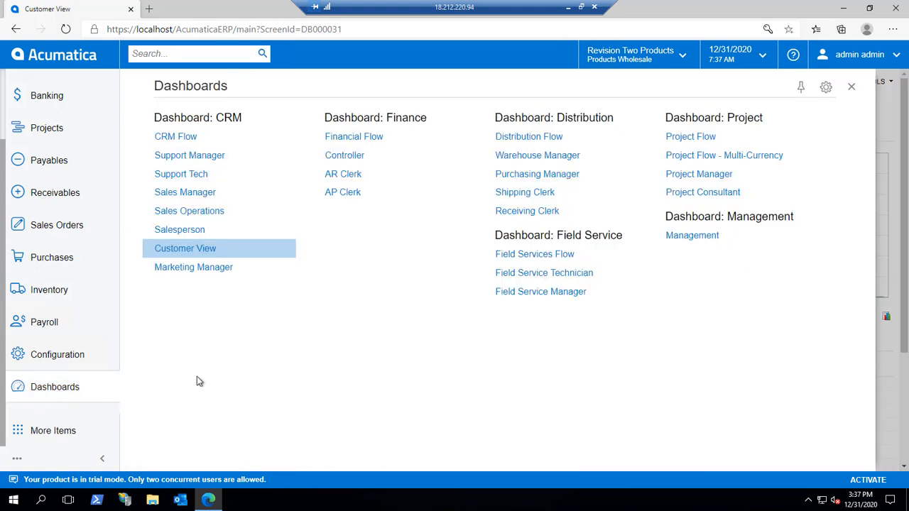
left_click(345, 155)
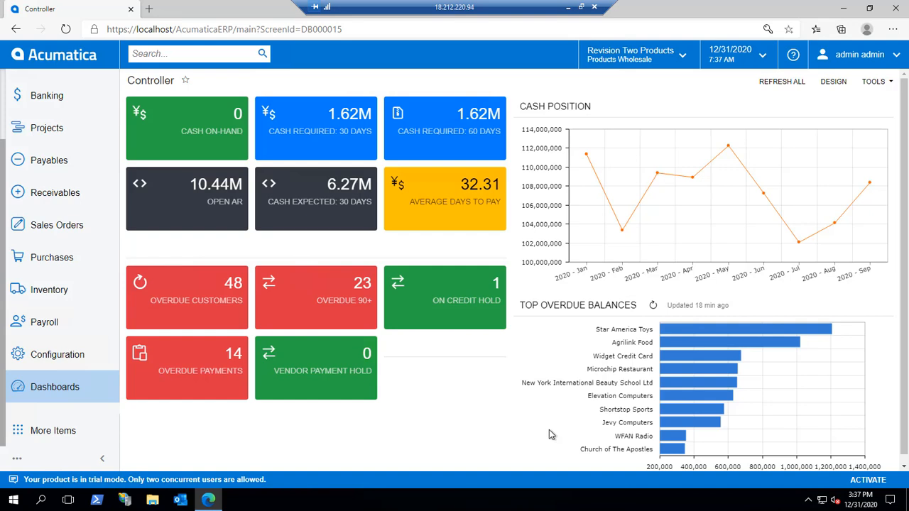
left_click(832, 82)
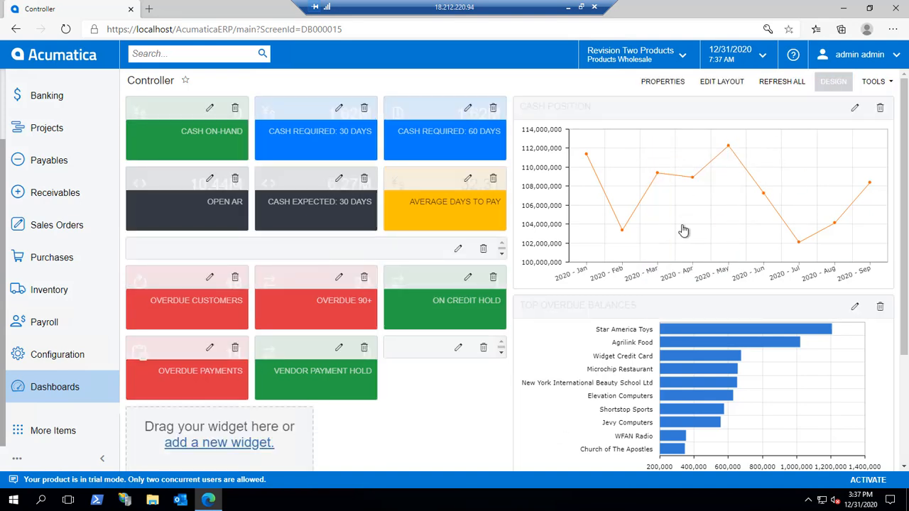
mouse_move(306, 351)
left_mouse_down()
mouse_move(329, 384)
mouse_move(461, 394)
mouse_move(493, 377)
mouse_move(355, 372)
mouse_move(299, 344)
left_mouse_up()
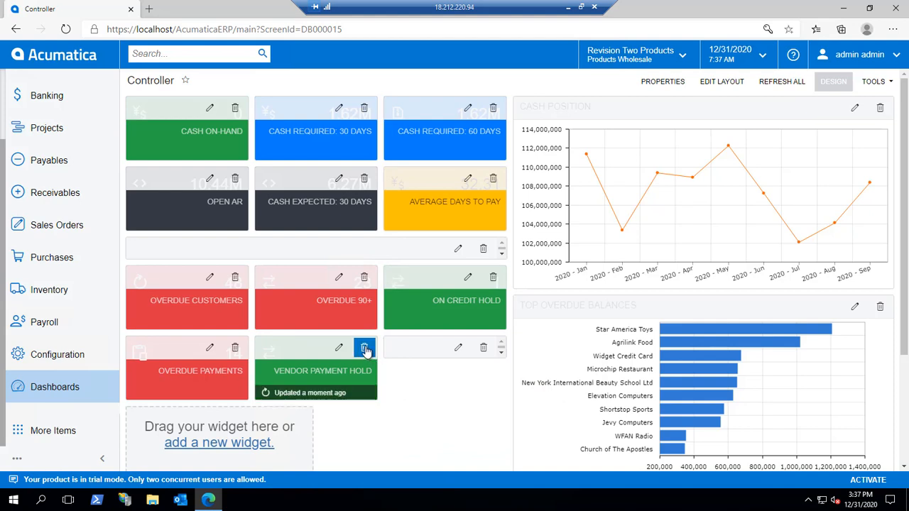
Review the widget types available for the dashboard, including Data Table, Pivot Table, Scorecard KPI and Trend Card KPI, without adding one.
left_click(220, 444)
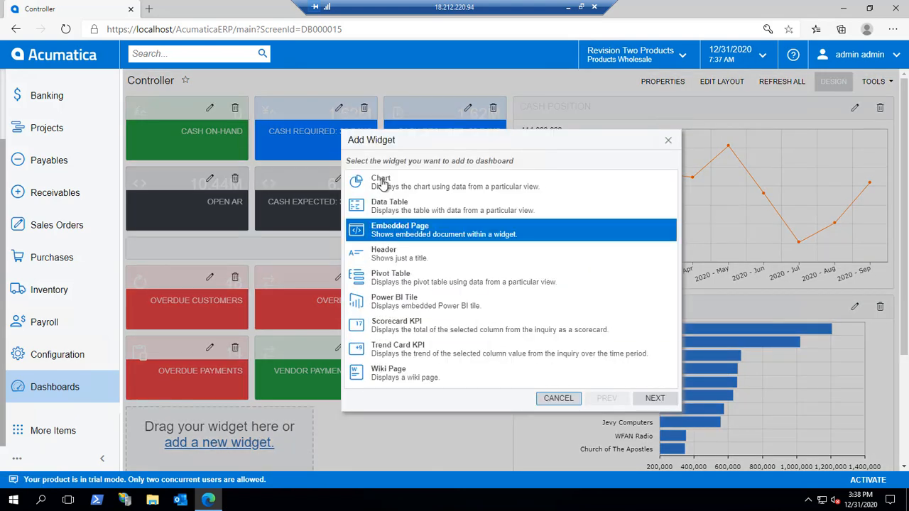
left_click(384, 206)
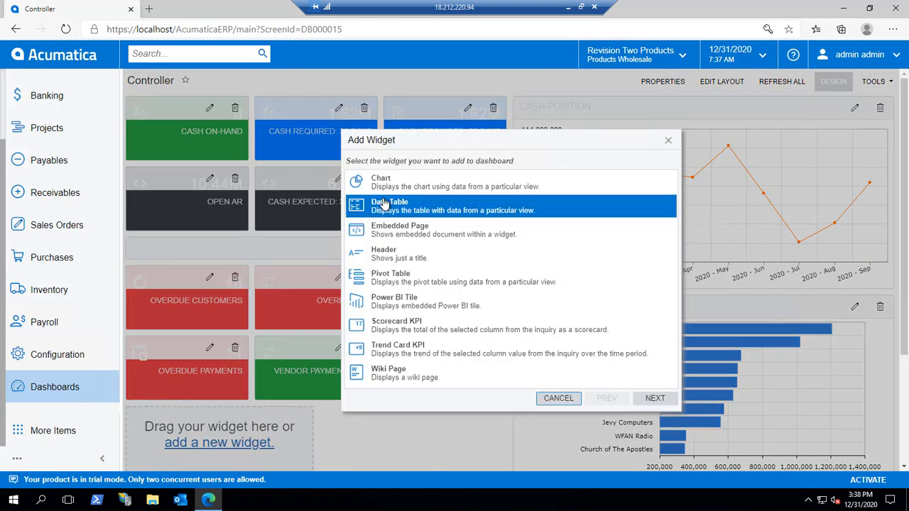
left_click(382, 278)
left_click(389, 326)
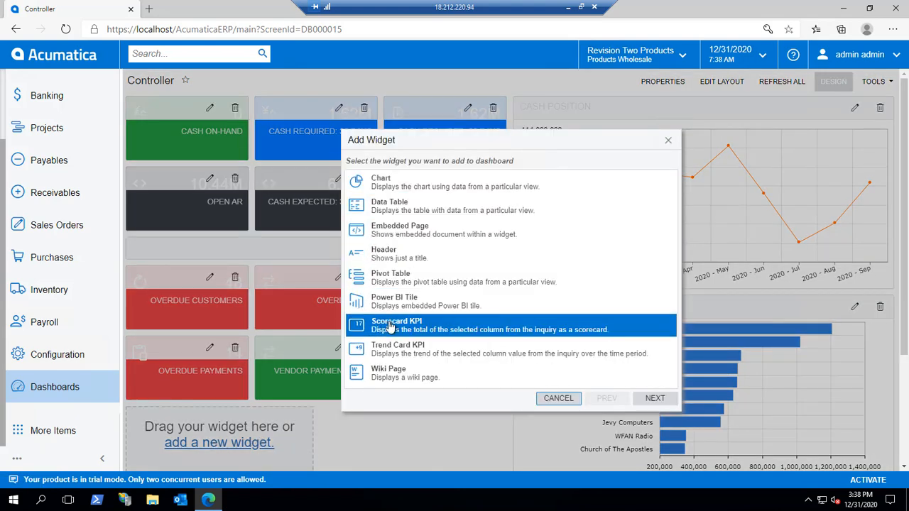
left_click(389, 350)
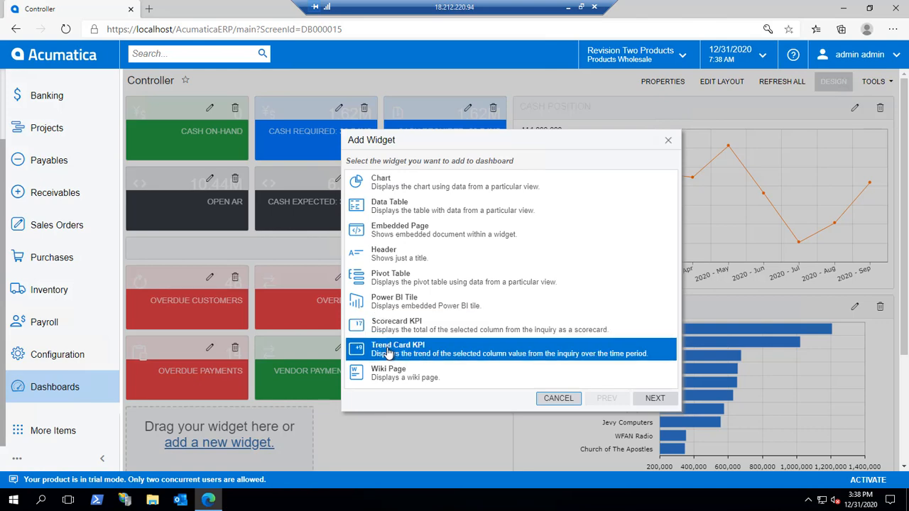
left_click(550, 398)
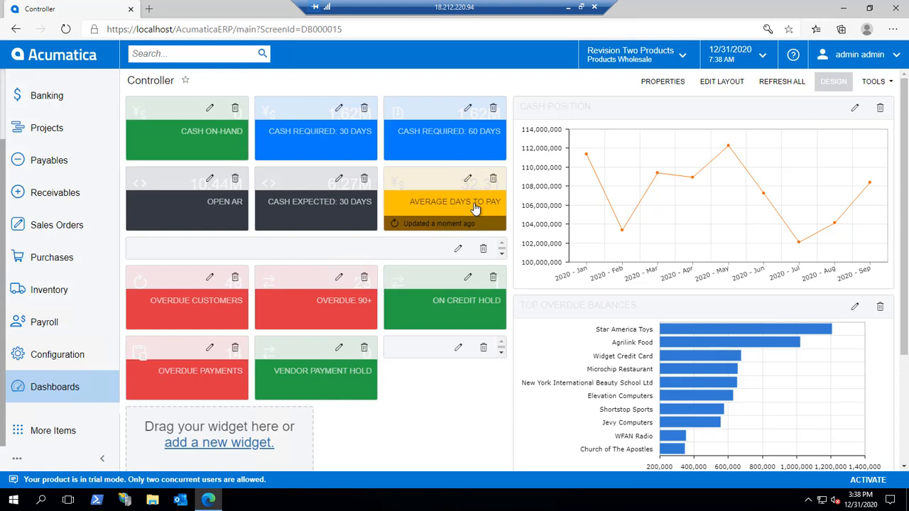
Examine the Average Days to Pay widget's properties and the available dashboard layouts, cancelling both dialogs.
left_click(467, 178)
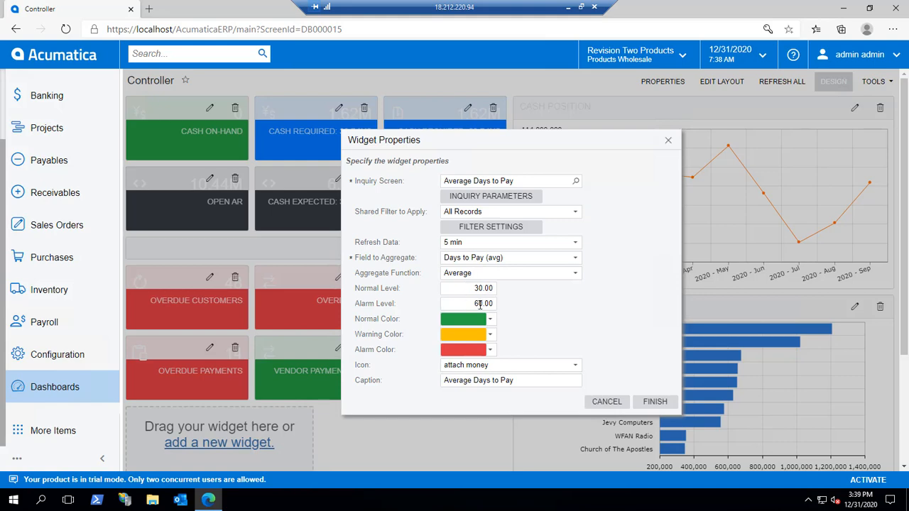
left_click(606, 402)
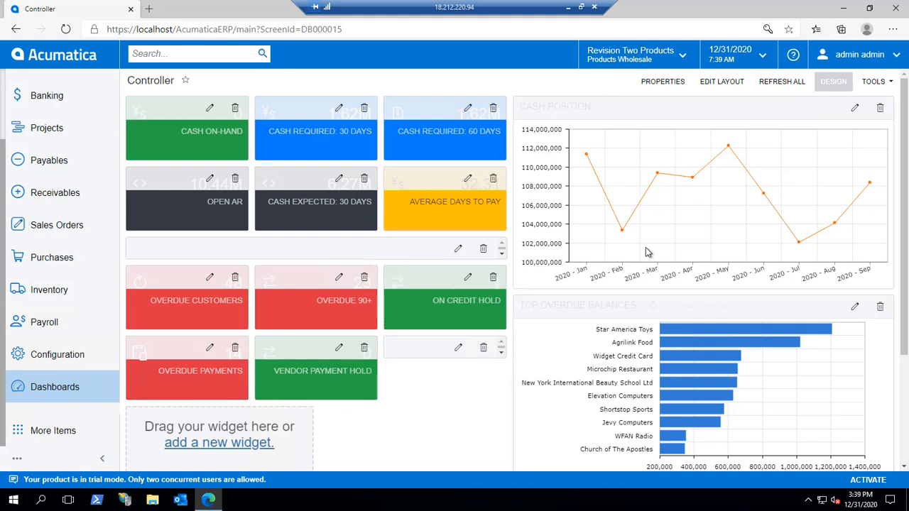
left_click(721, 83)
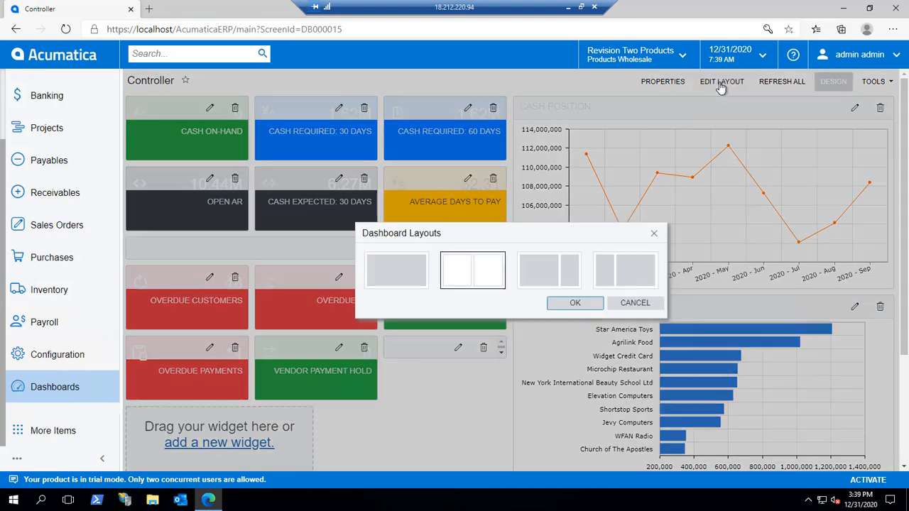
left_click(637, 305)
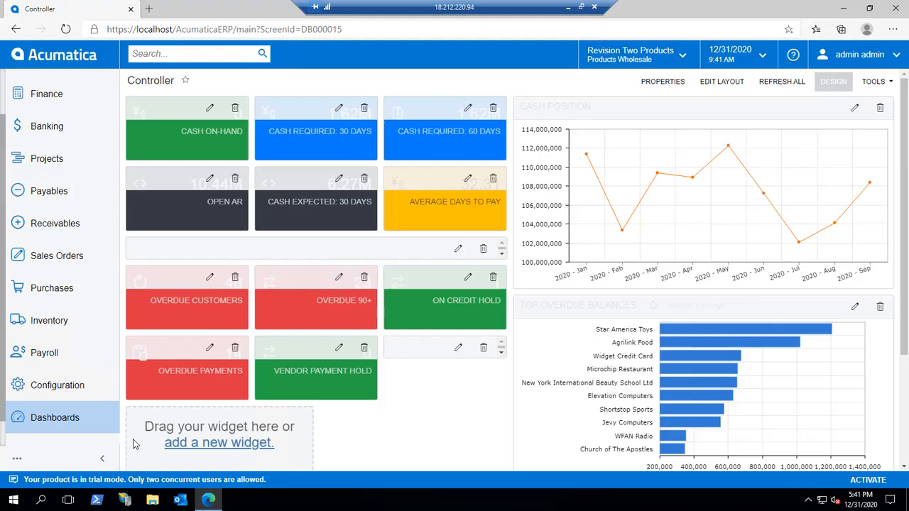
Open the Sales Manager dashboard, drill down from the Deal Size Trend card, and close the drilldown tab.
left_click(74, 421)
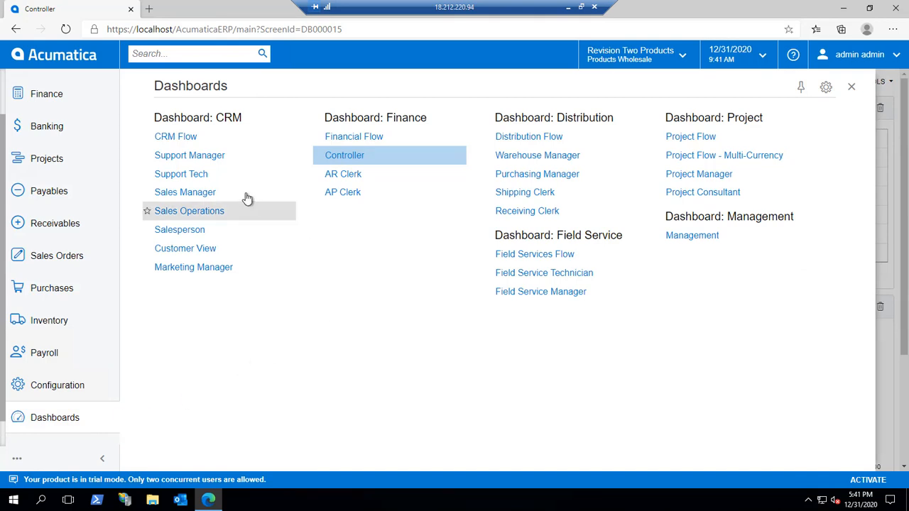
left_click(211, 195)
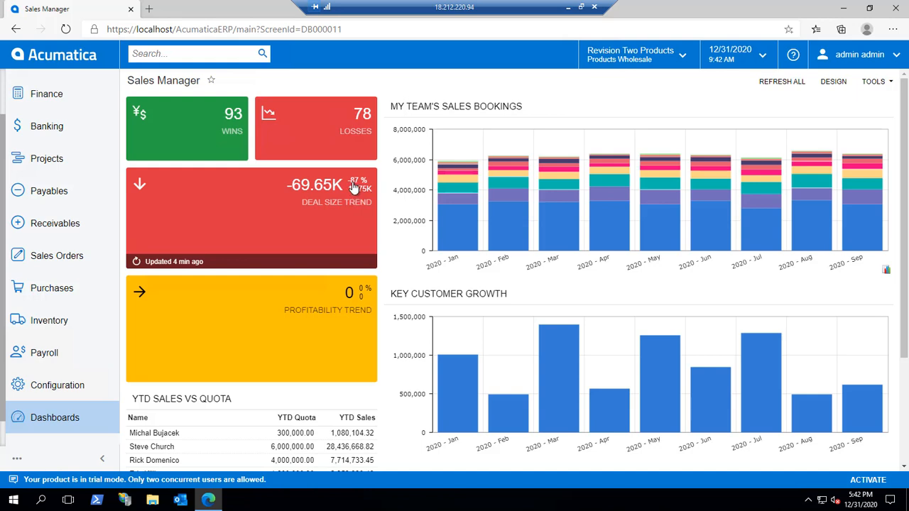
left_click(323, 223)
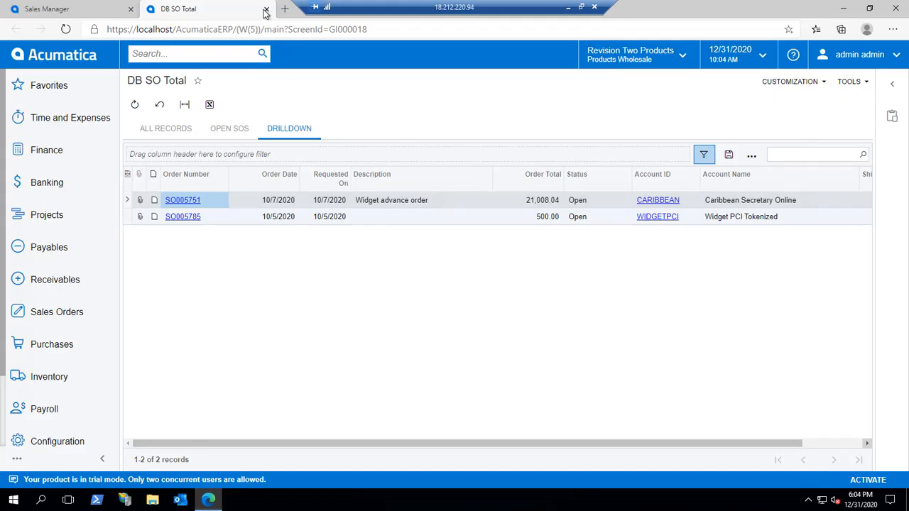
left_click(267, 10)
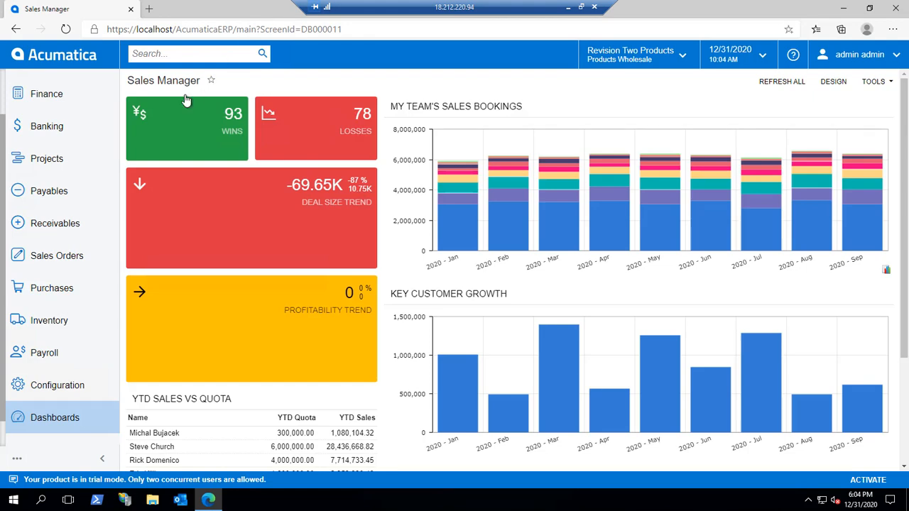
Return to the Customer View home dashboard and filter it by the customer account for Alta Ace.
left_click(58, 56)
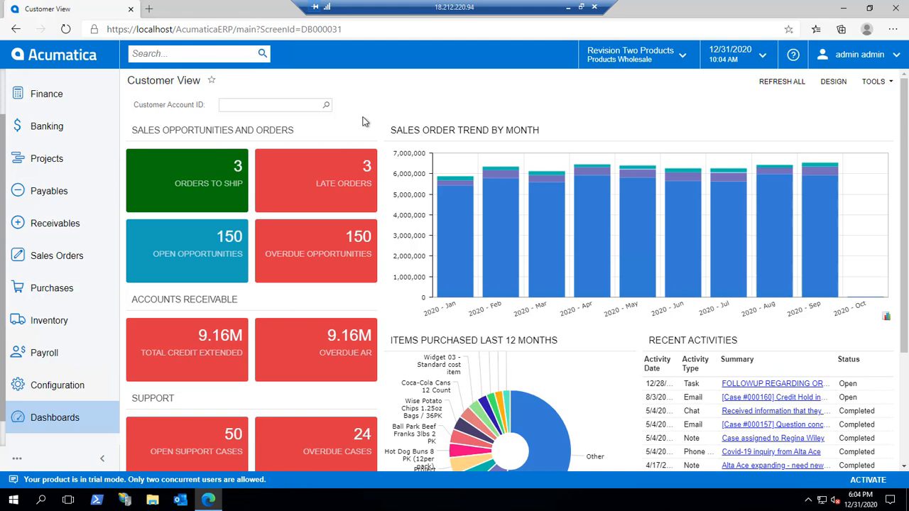
left_click(325, 107)
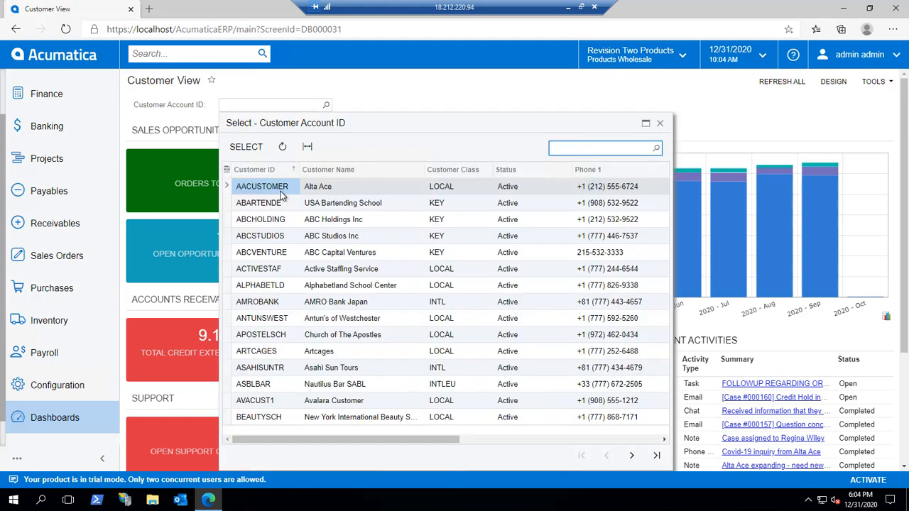
double_click(281, 190)
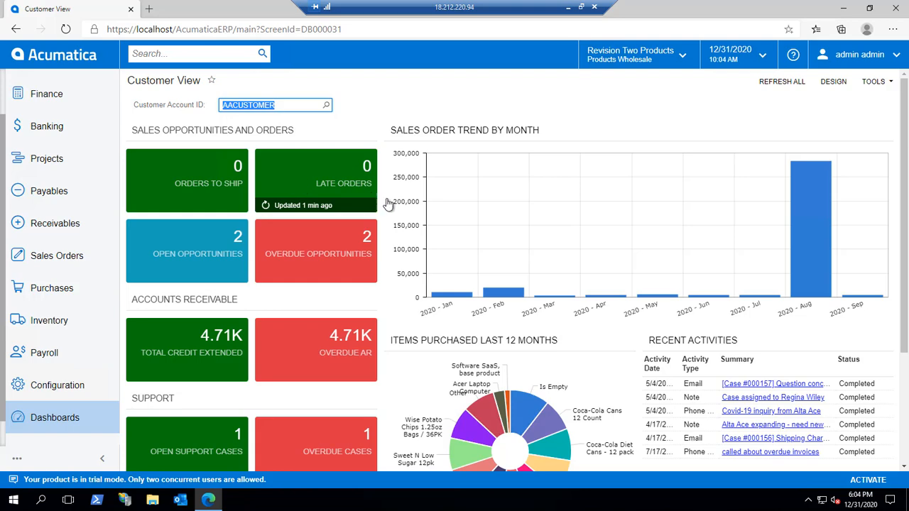
Review the filtered customer widgets down to Customer Contacts and clear the Customer Account ID filter.
scroll(390, 205, "down", 1)
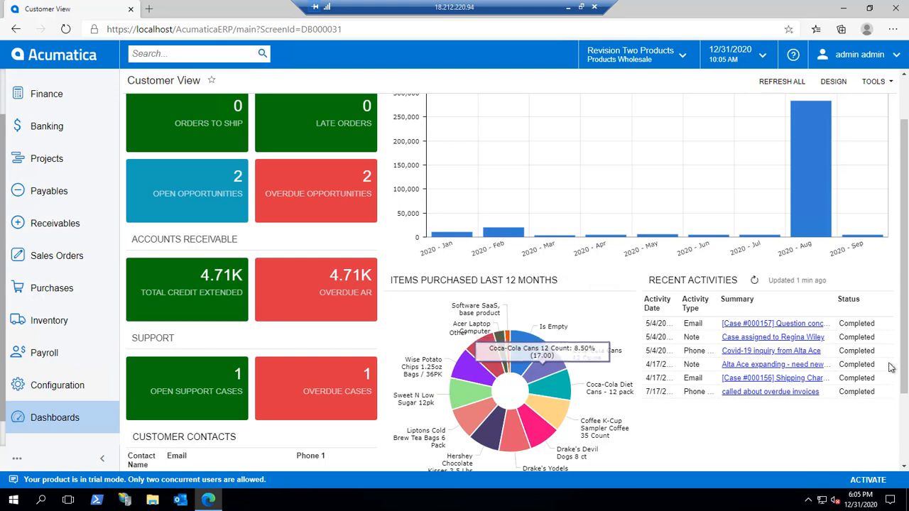
left_click_drag(905, 375, 907, 462)
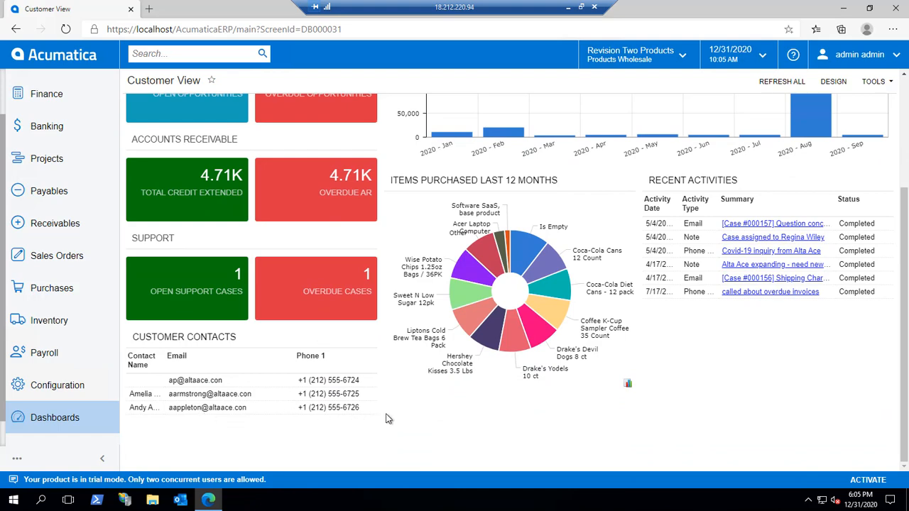
scroll(385, 419, "up", 3)
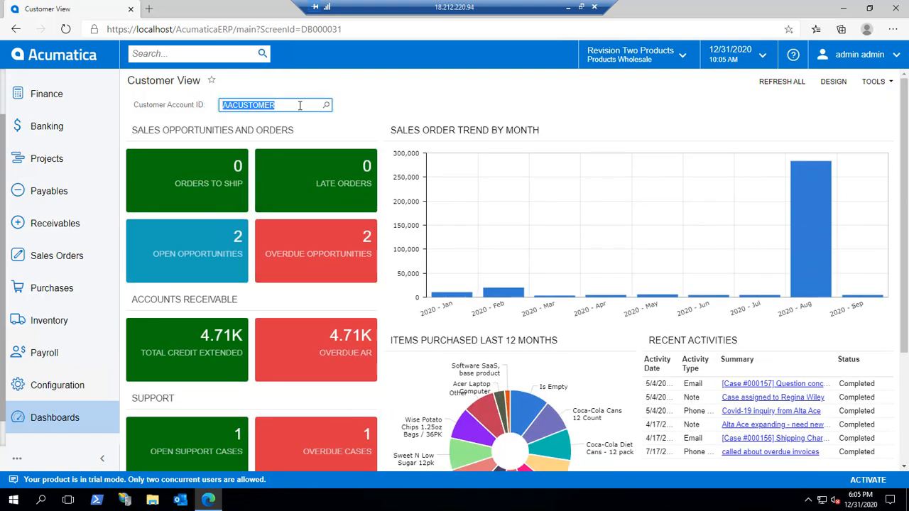
key("BackSpace")
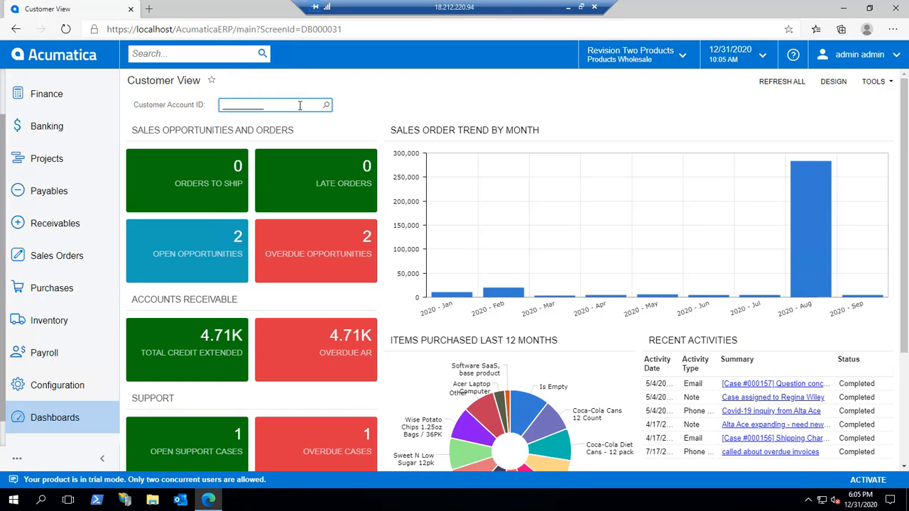
key("Tab")
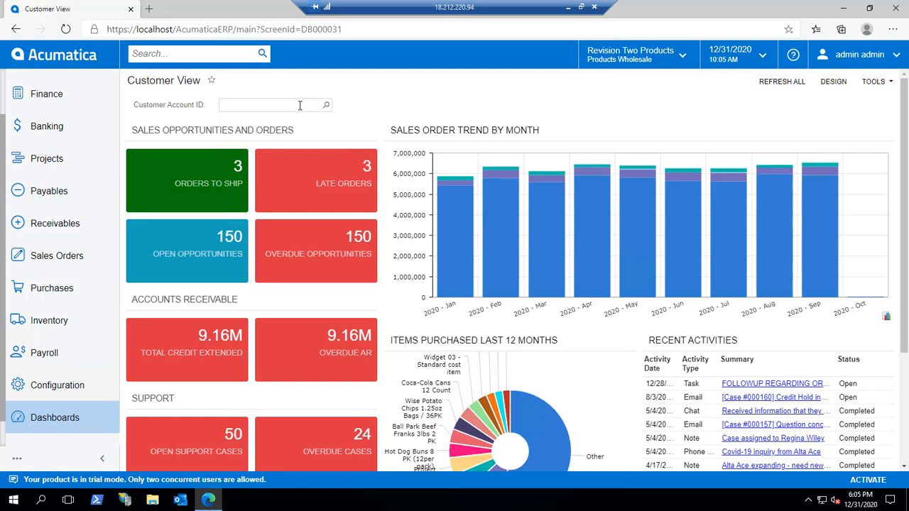
Drill down into Open Opportunities and preview the hardware expansion, Product Interest and Potential distribution partnership records in the side panel.
left_click(208, 254)
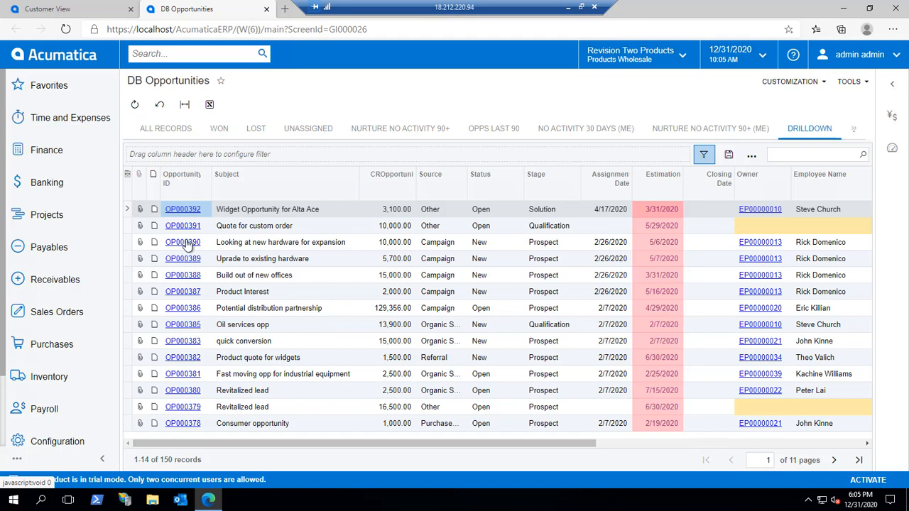
left_click(893, 86)
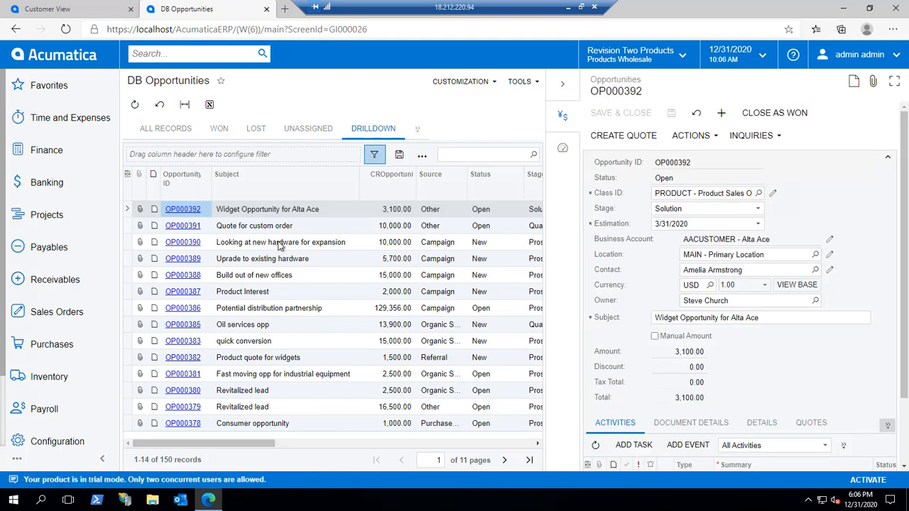
left_click(279, 243)
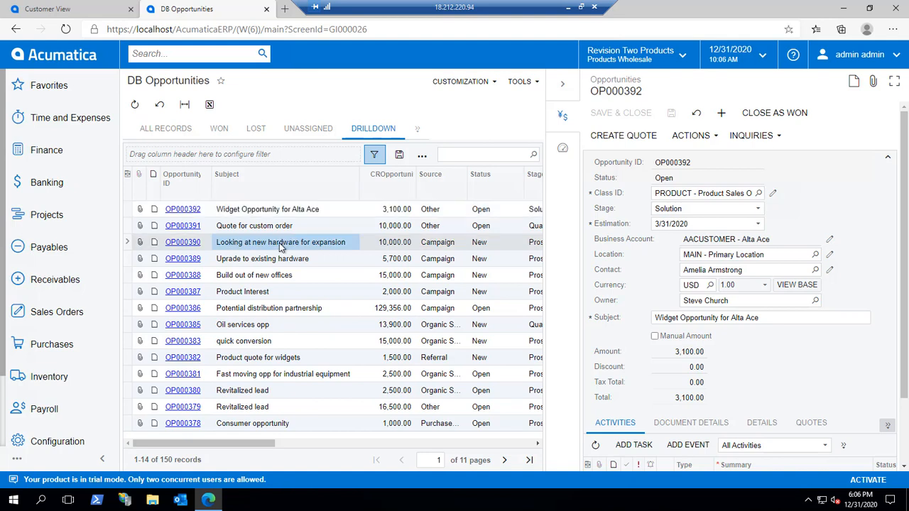
left_click(277, 292)
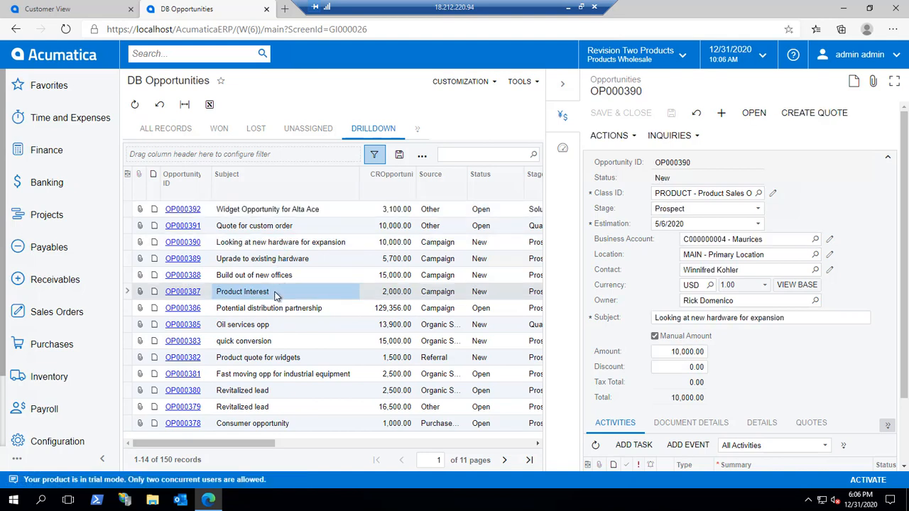
left_click(276, 307)
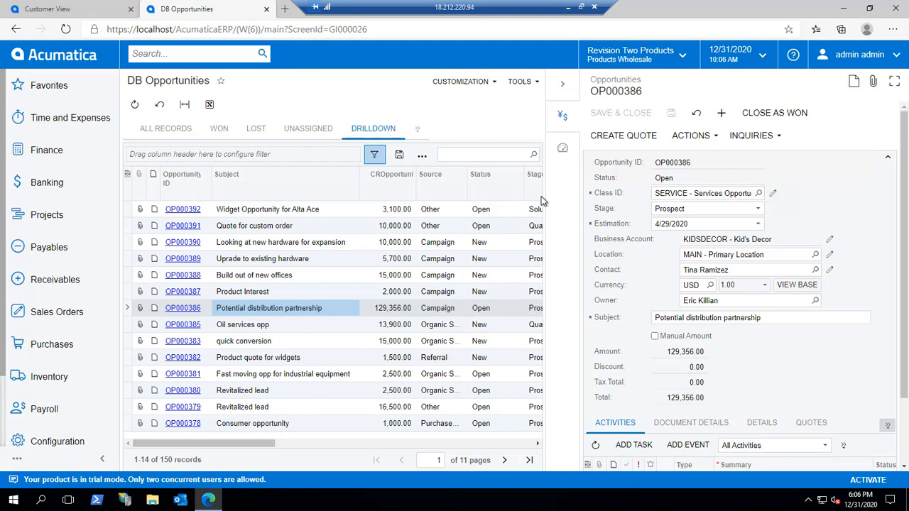
Review the Customer View dashboard for the Potential distribution partnership record in the side panel, then collapse the panel.
left_click(562, 152)
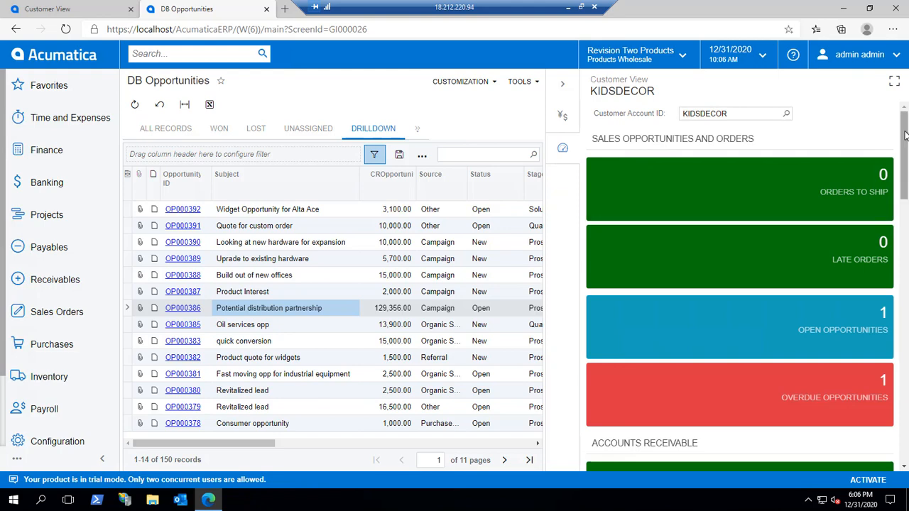
left_click_drag(903, 133, 896, 91)
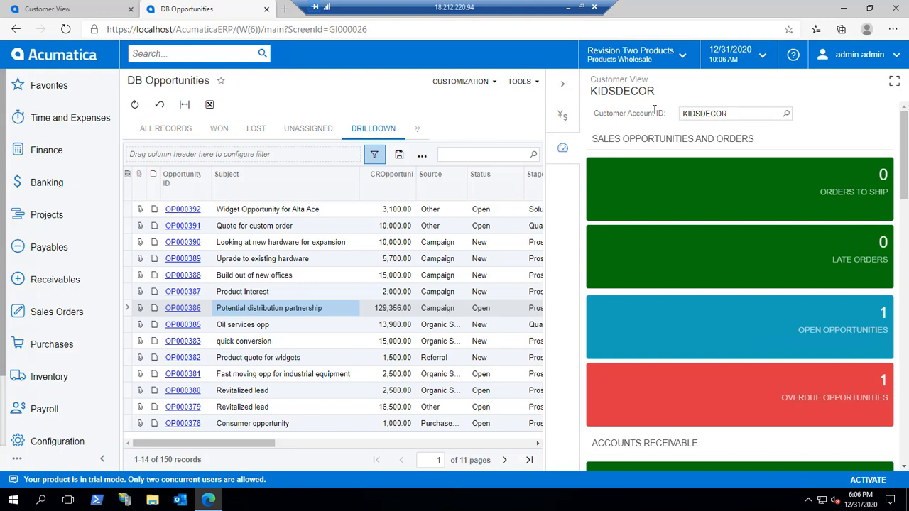
left_click(563, 87)
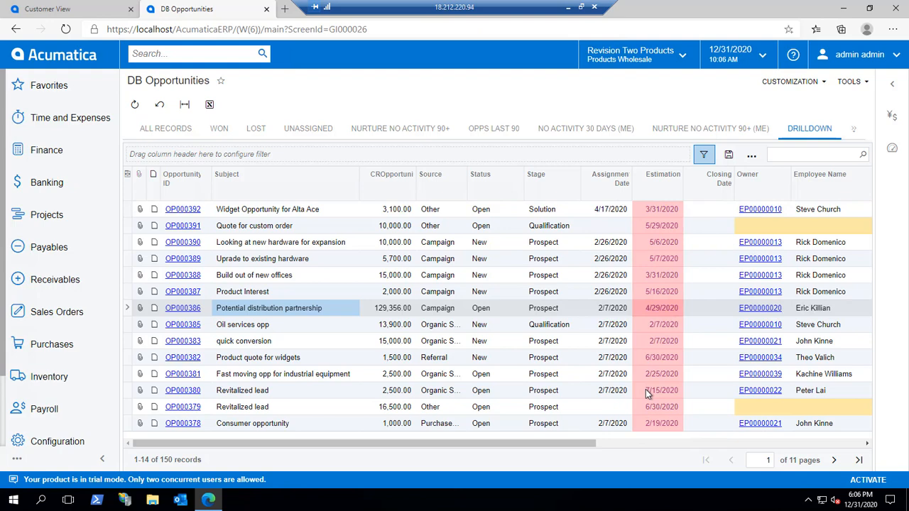
List the Won opportunities and open the DB-Opportunities generic inquiry for editing to examine its results grid fields.
left_click(219, 132)
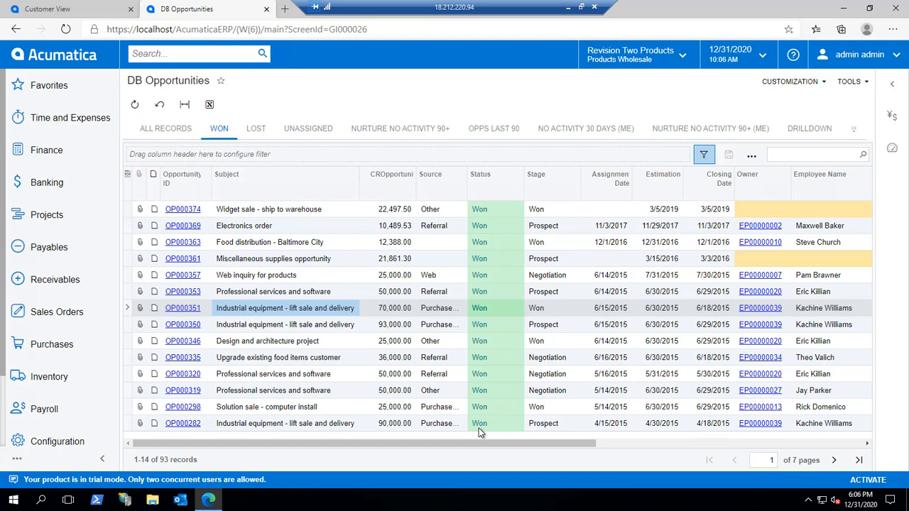
left_click(792, 82)
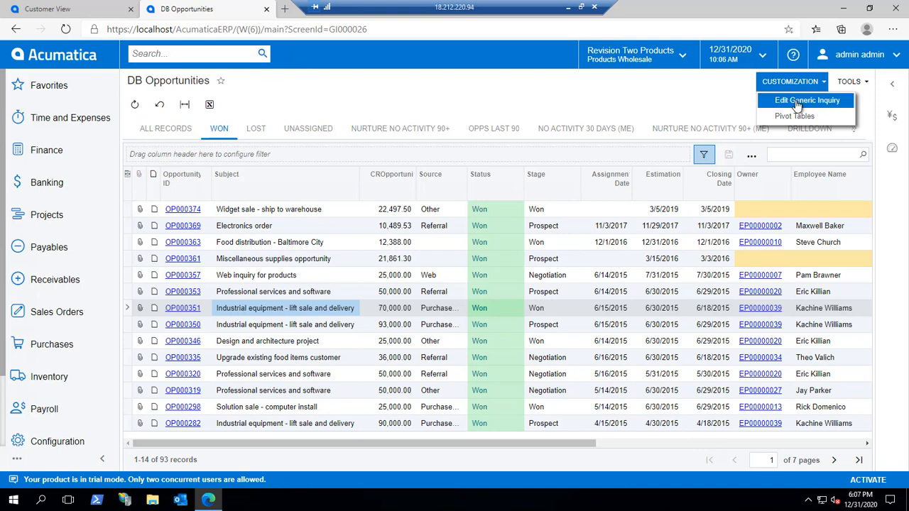
left_click(798, 101)
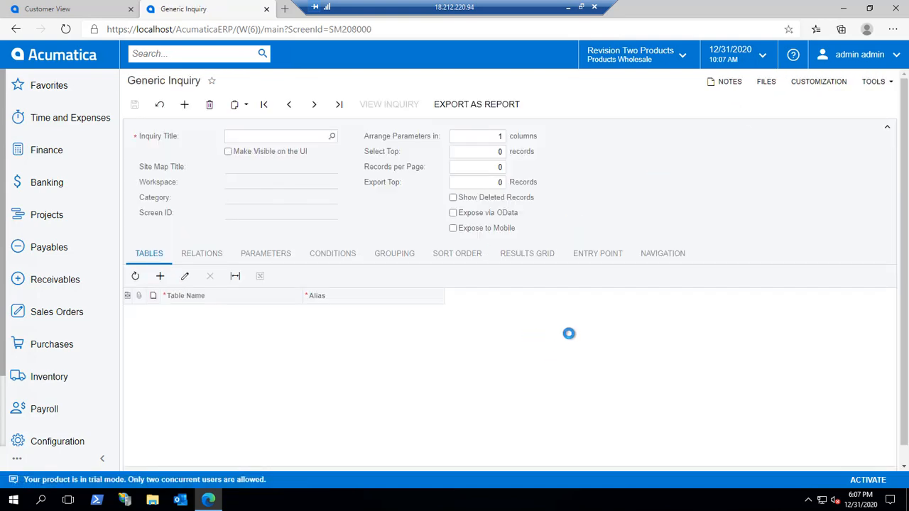
left_click(537, 259)
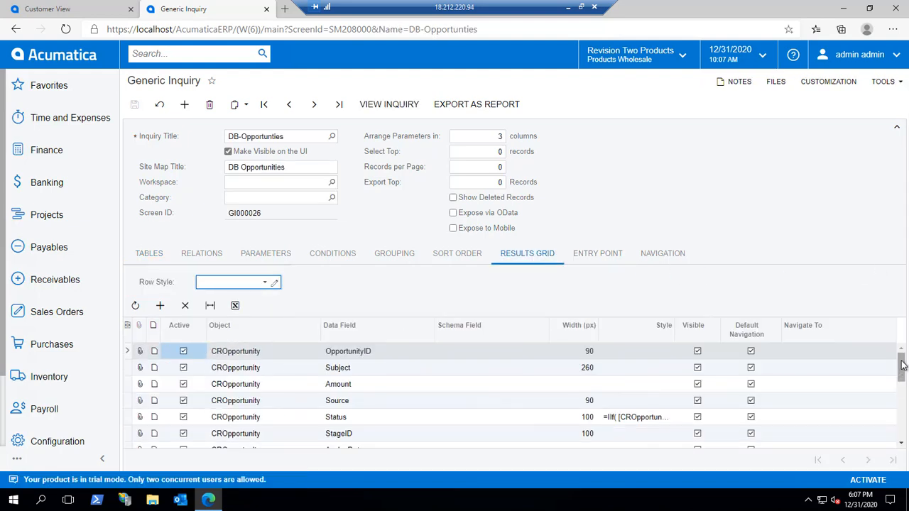
left_click_drag(900, 382, 894, 349)
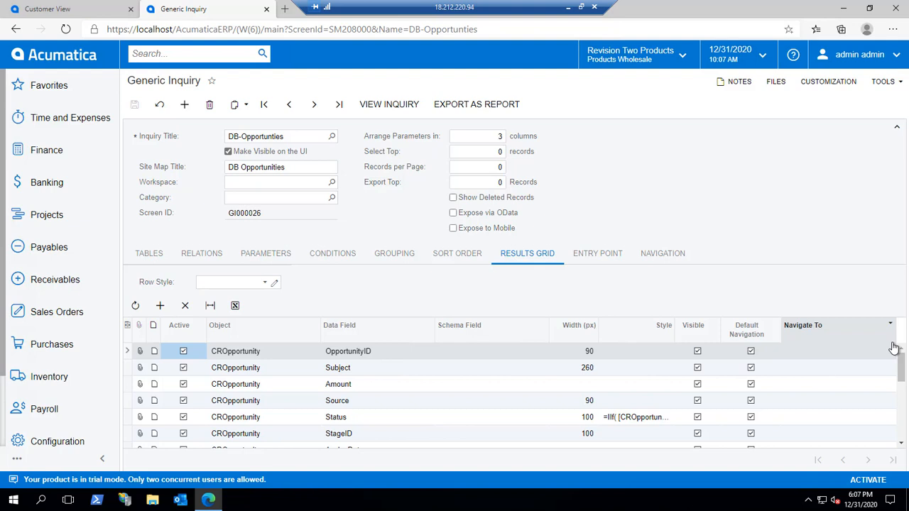
Return to the home dashboard and open the Payables workspace, expanding it to all items and collapsing it to the quick menu.
left_click(59, 57)
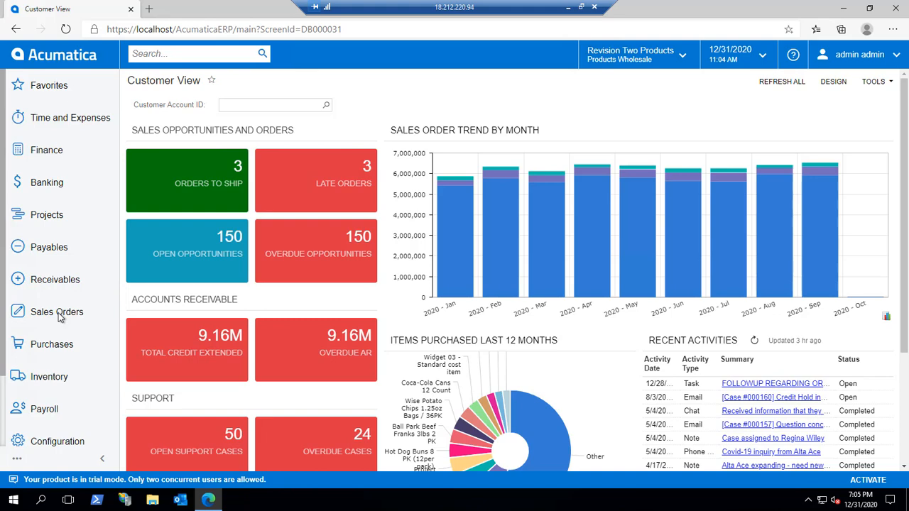
left_click(44, 250)
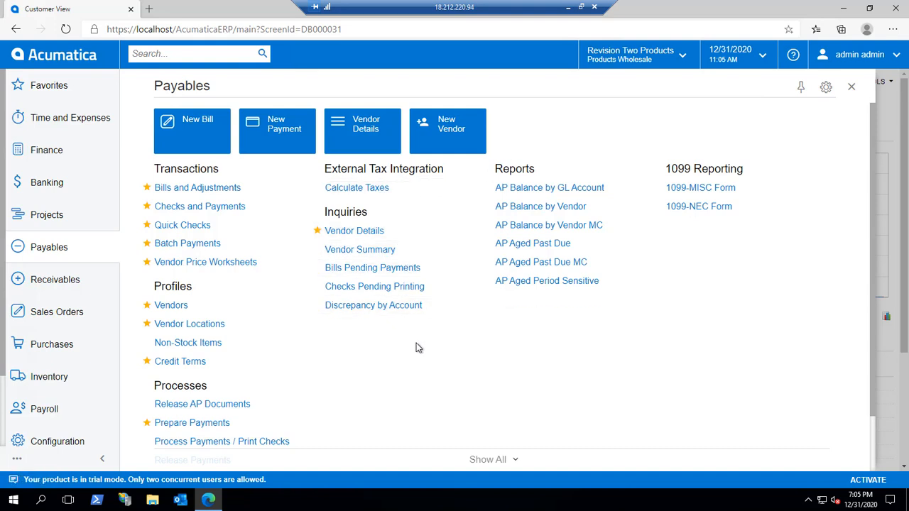
left_click(499, 460)
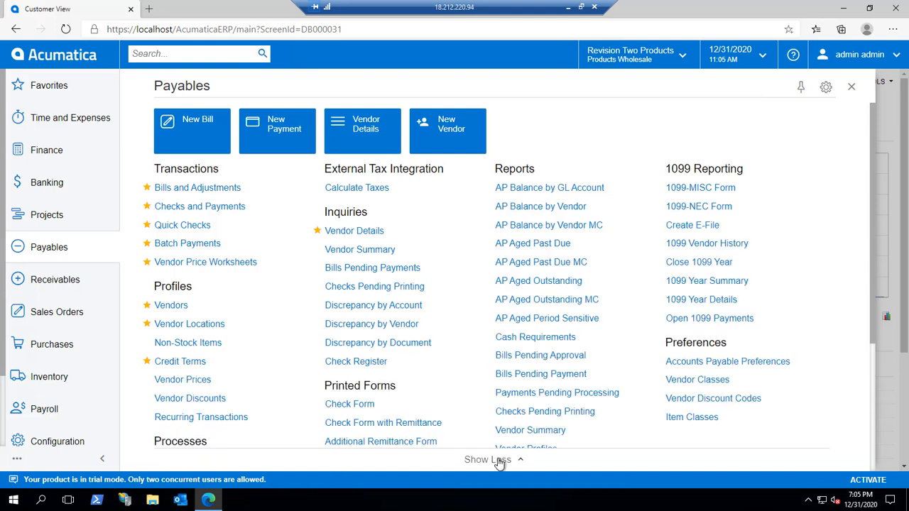
left_click(498, 460)
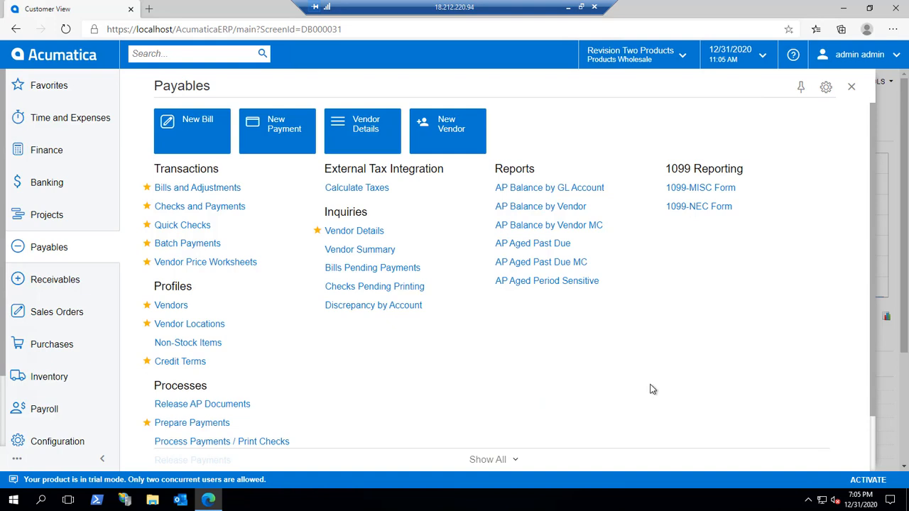
Add Create E-File to the Payables quick menu and exit the workspace configuration.
left_click(826, 86)
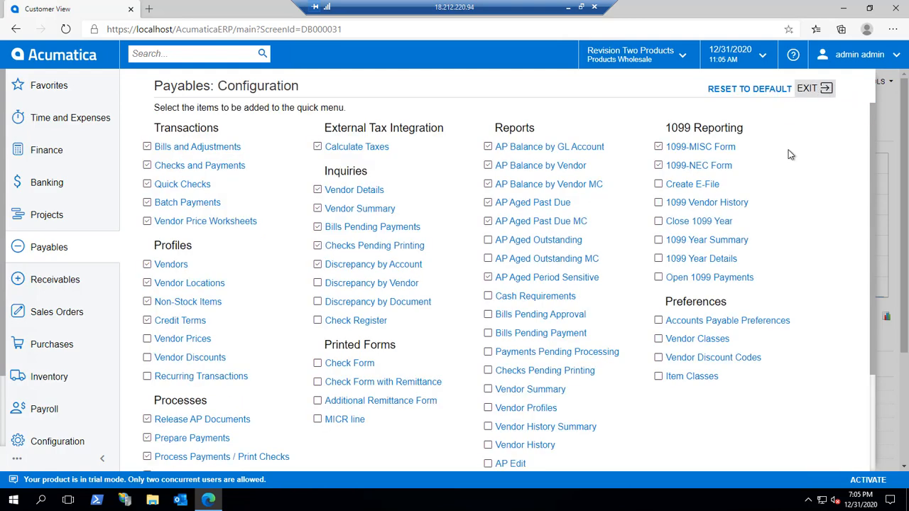
left_click(658, 184)
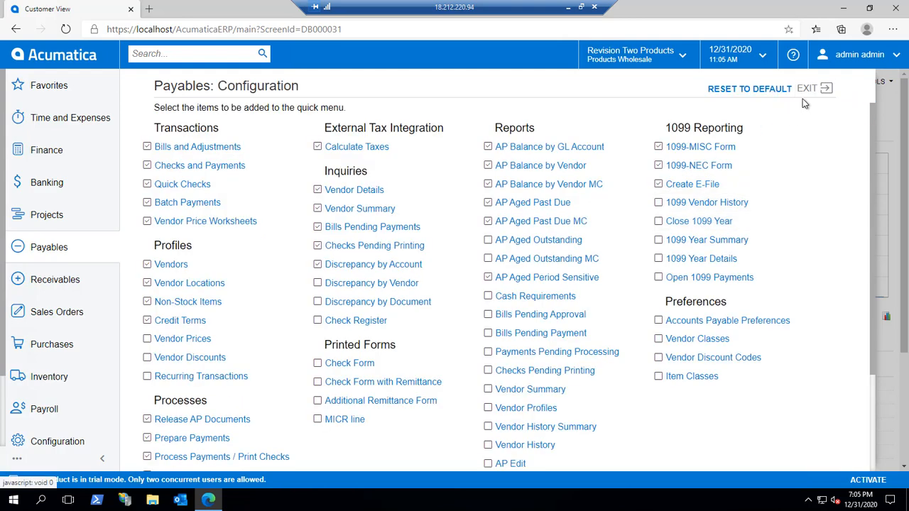
left_click(827, 89)
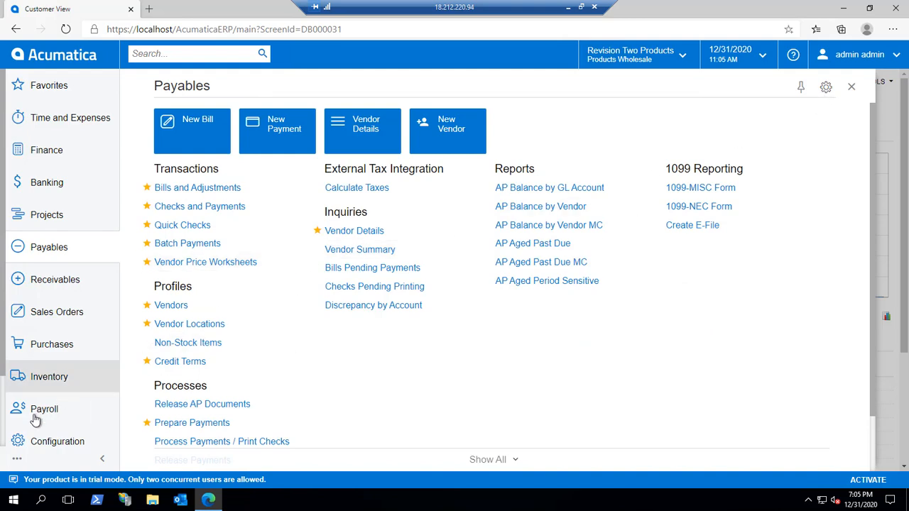
Open menu editing mode to examine the workspace and menu item options, and exit without changes.
left_click(17, 461)
left_click(21, 436)
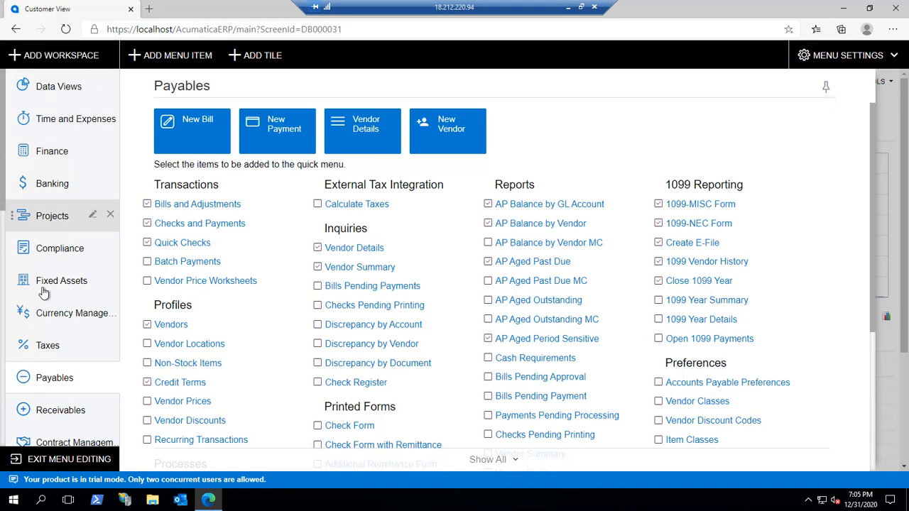
left_click(69, 459)
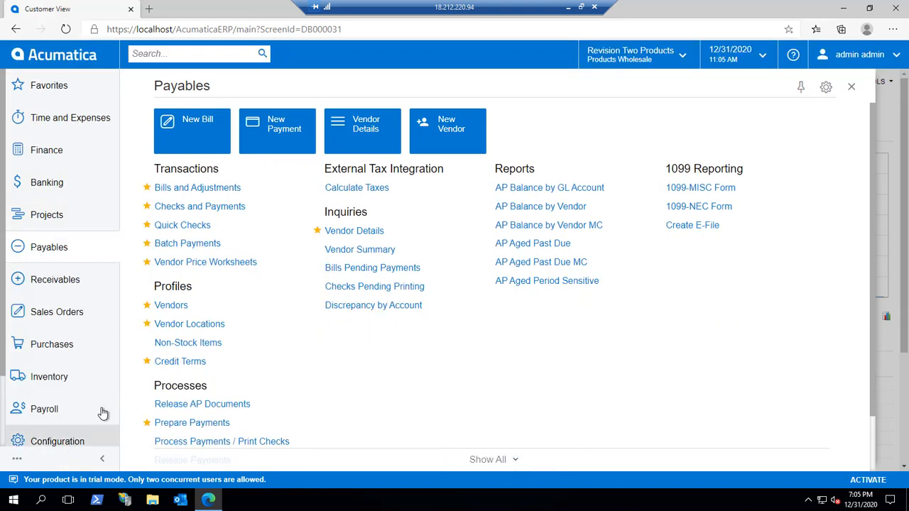
Check the Favorites list and mark Non-Stock Items in the Payables workspace as a favorite.
left_click(40, 88)
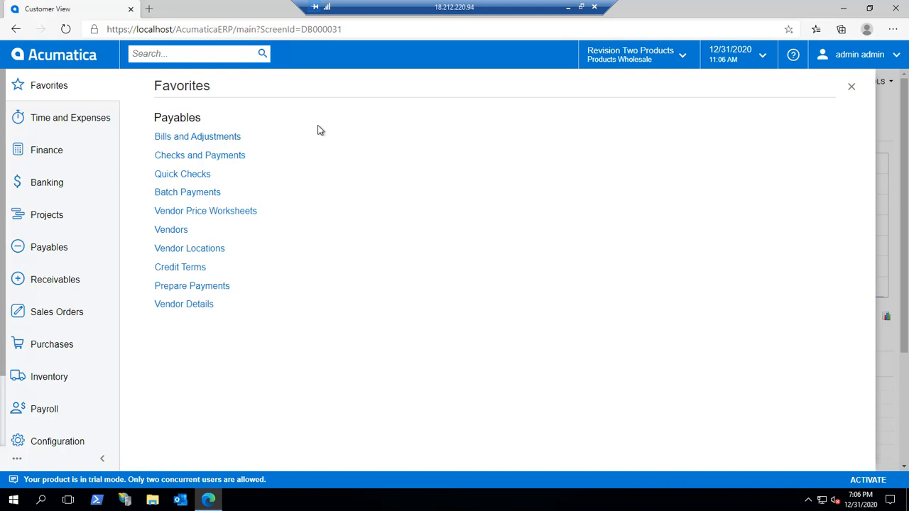
left_click(60, 250)
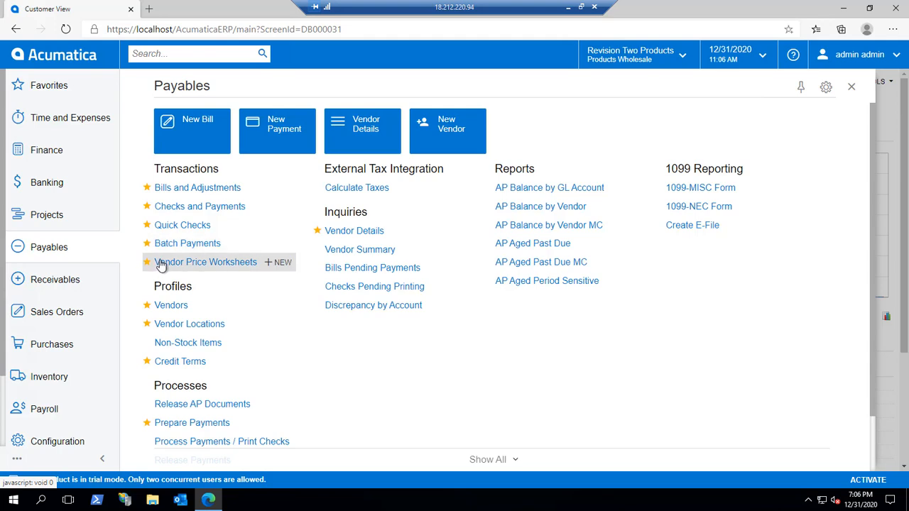
left_click(147, 345)
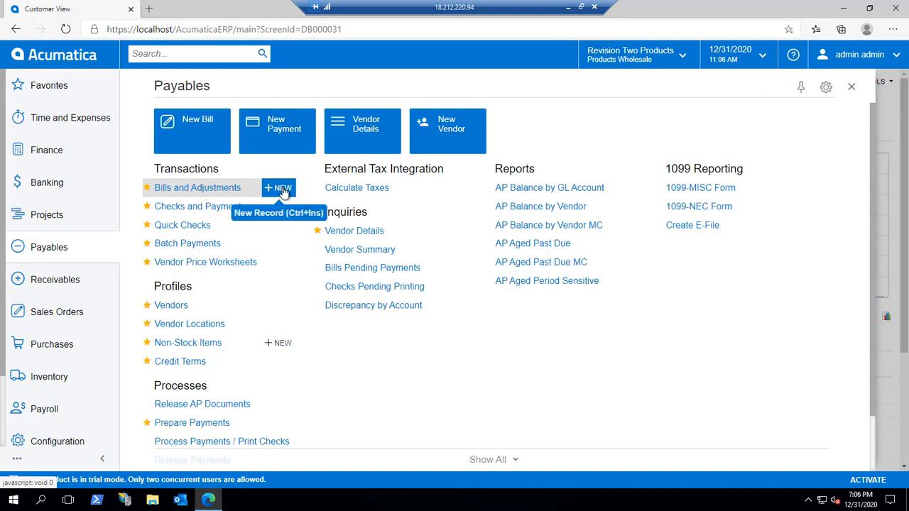
right_click(217, 194)
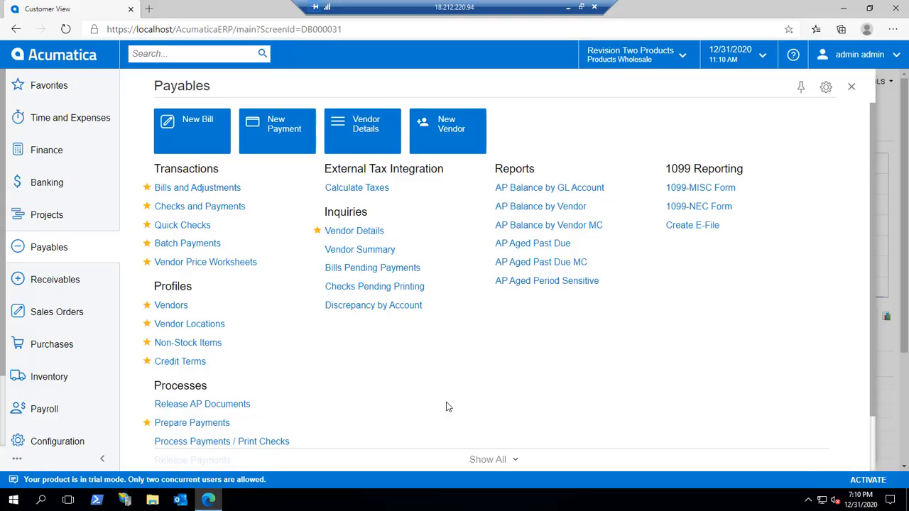
Return to the home dashboard, search for 1099, and review the matching menu items, transactions and profiles, help topics and files.
left_click(51, 59)
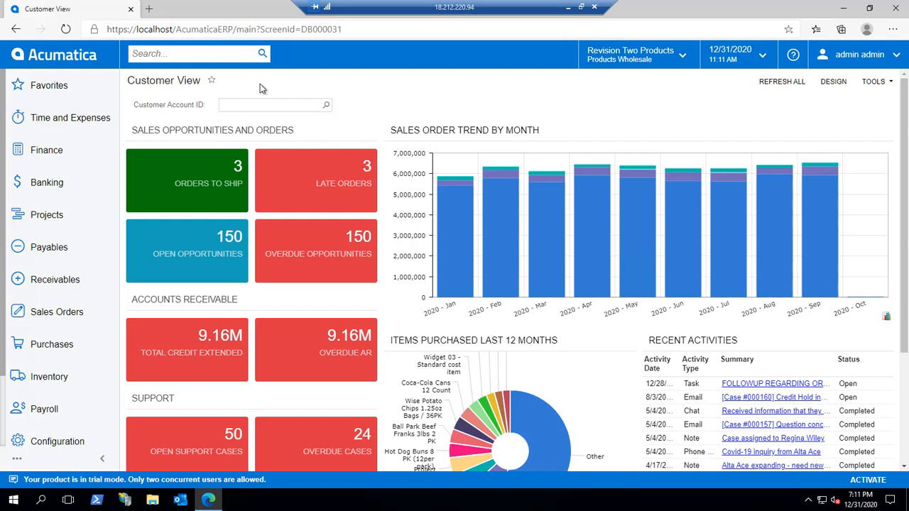
left_click(166, 55)
type("1099")
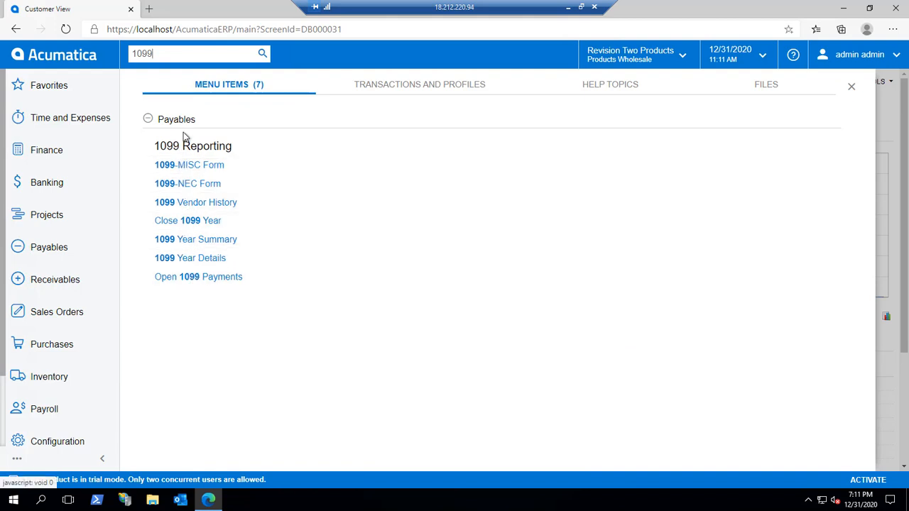
left_click(433, 89)
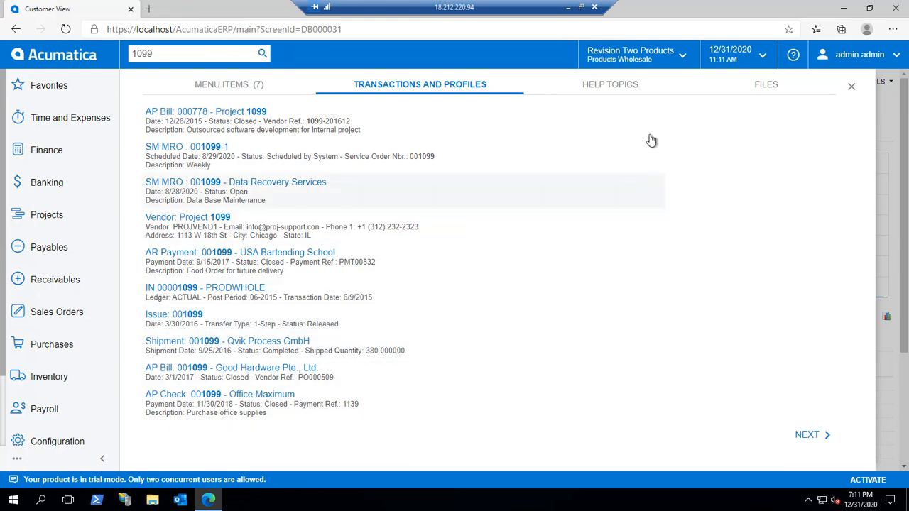
left_click(625, 85)
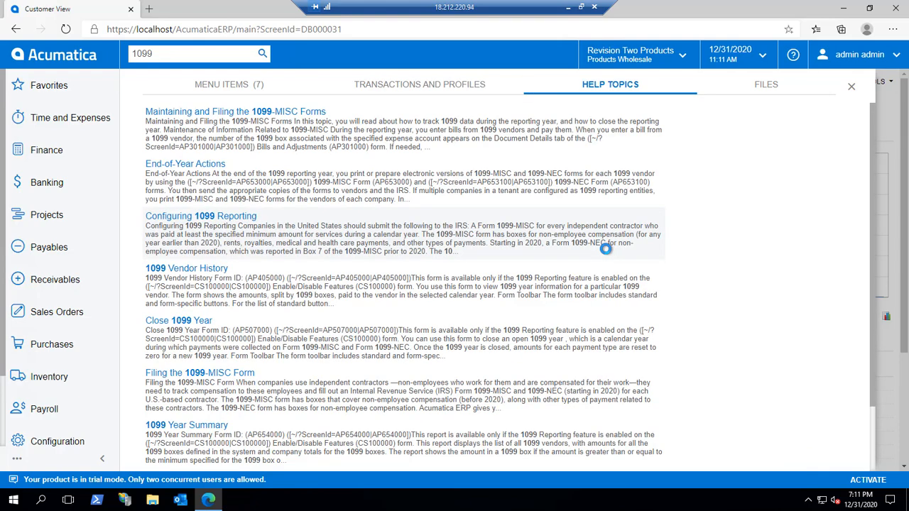
left_click(768, 88)
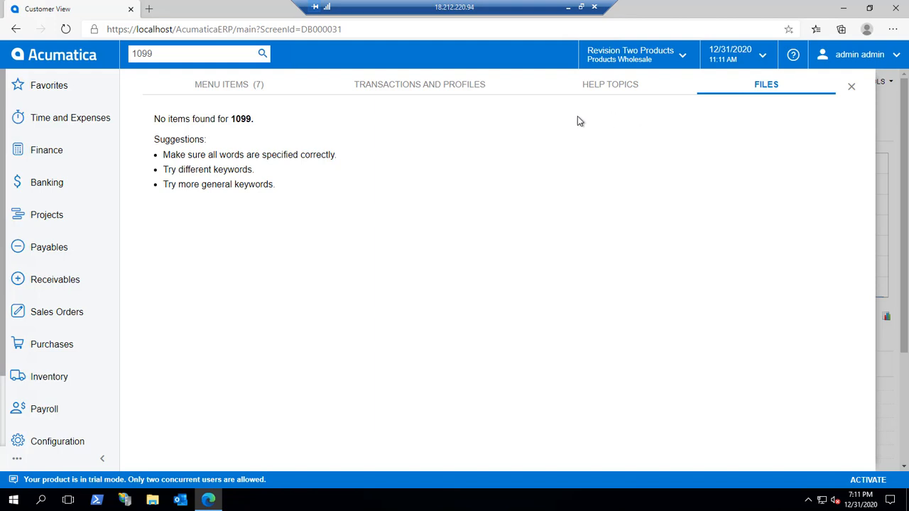
Replace the search term with "case" and review the matching menu items, transactions and profiles, help topics and files.
left_click_drag(171, 53, 103, 62)
key("BackSpace")
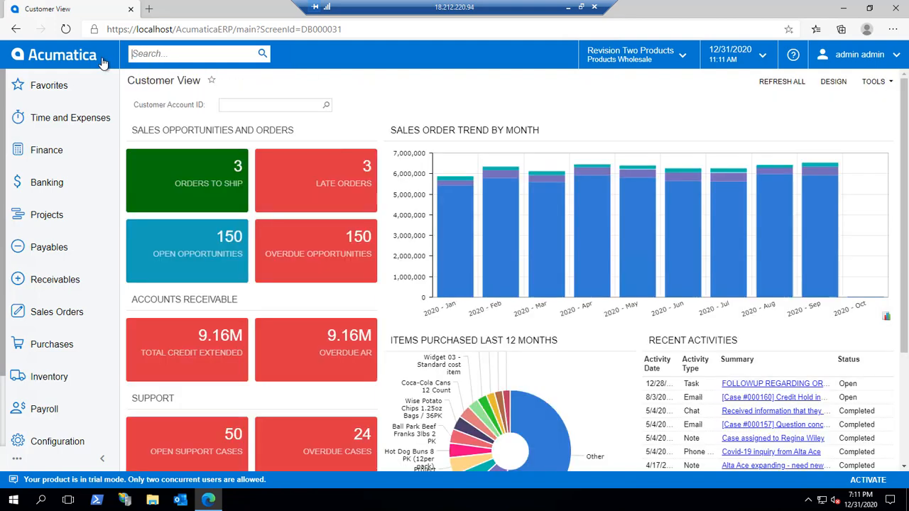
type("case")
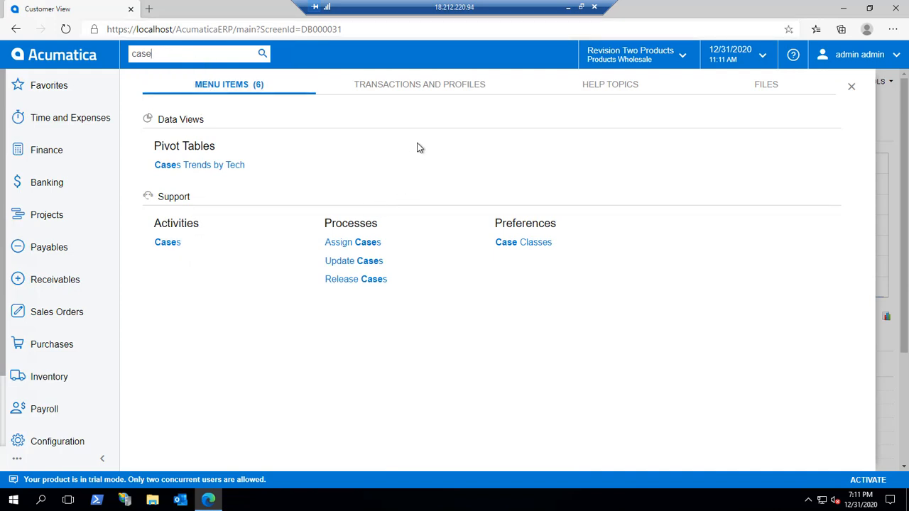
left_click(413, 88)
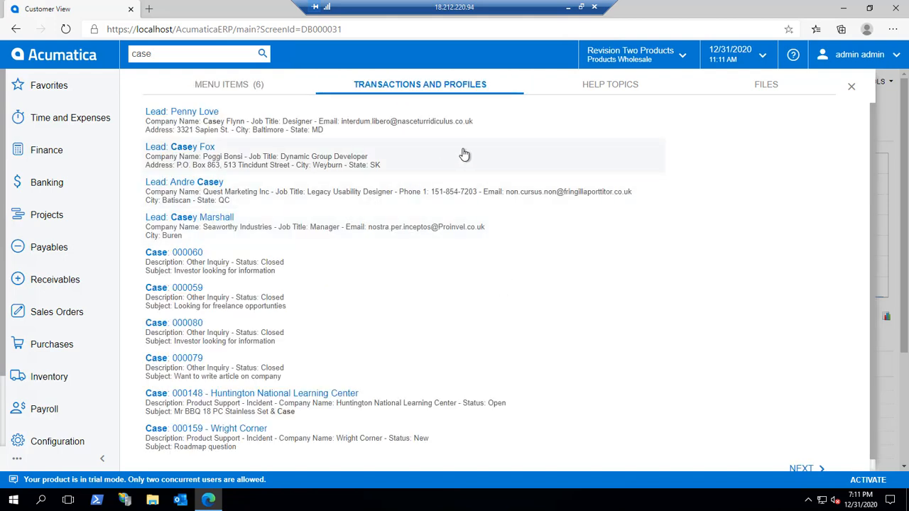
left_click(602, 86)
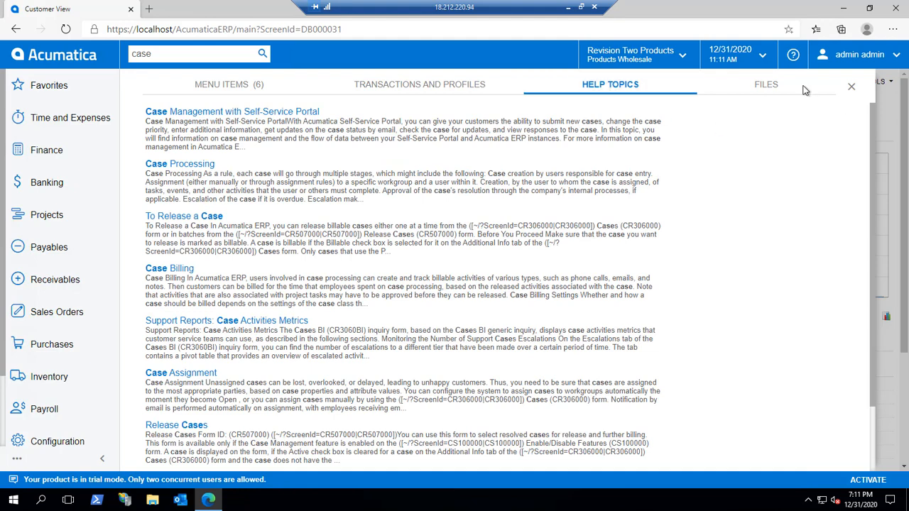
left_click(767, 86)
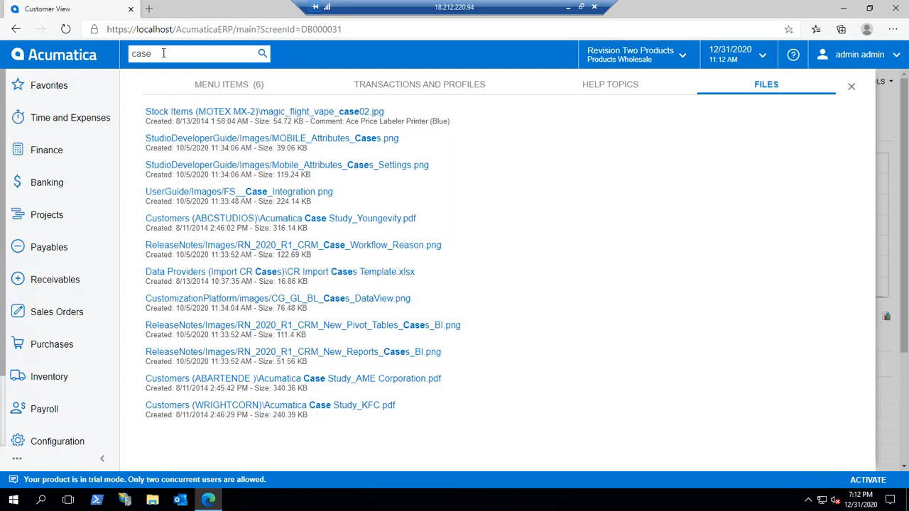
Search for a partial phone number and view the matching transactions and profiles.
left_click_drag(164, 53, 78, 47)
key("BackSpace")
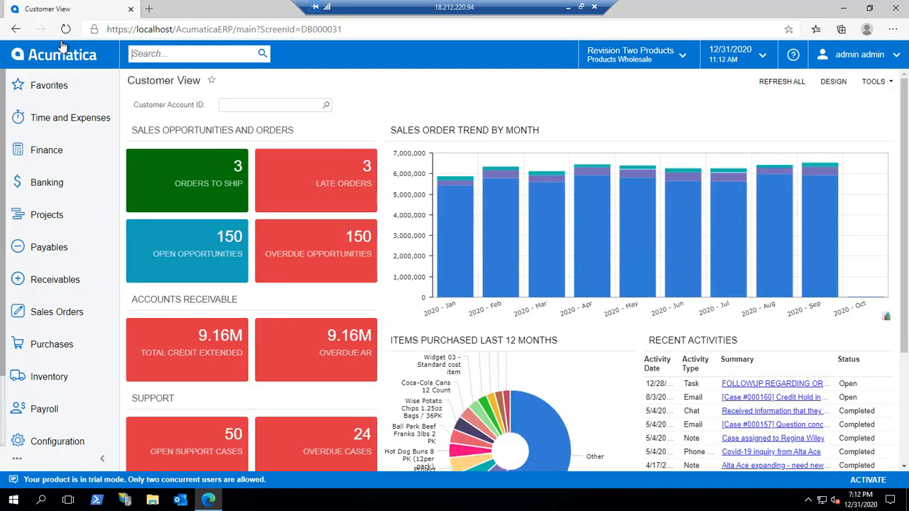
type("908 532")
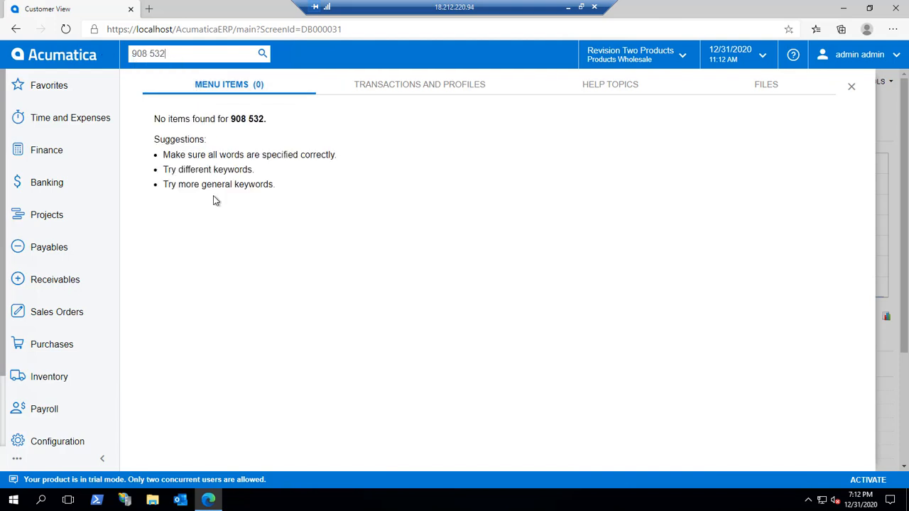
left_click(402, 84)
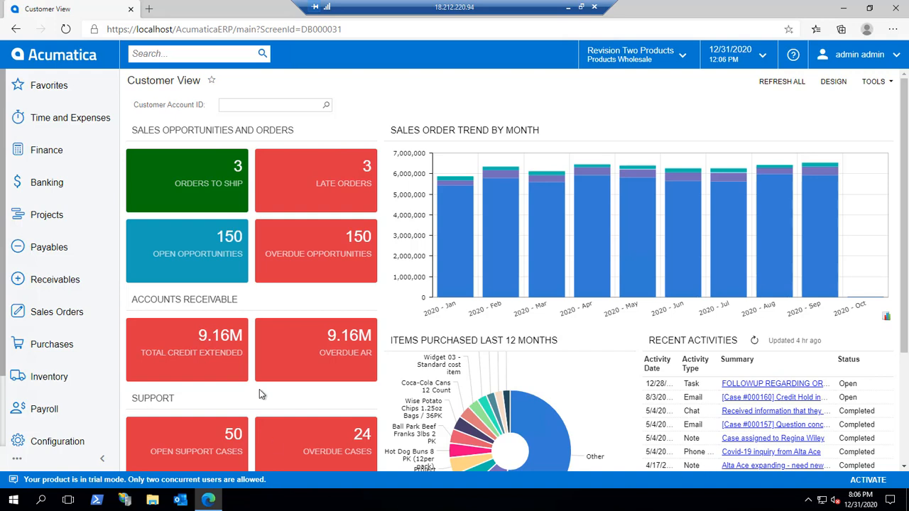
Open Approve Bills for Payment in Payables and filter the bills to balances greater than or equal to 30000.
left_click(51, 250)
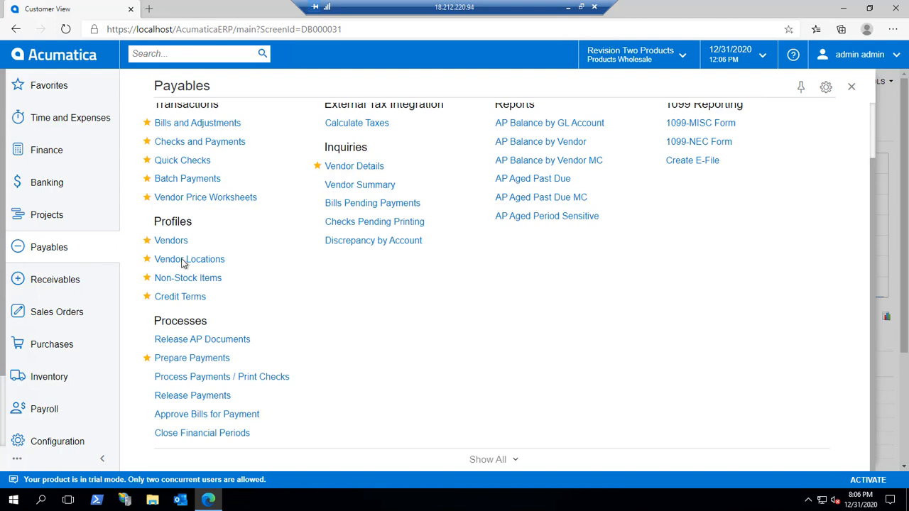
left_click(233, 418)
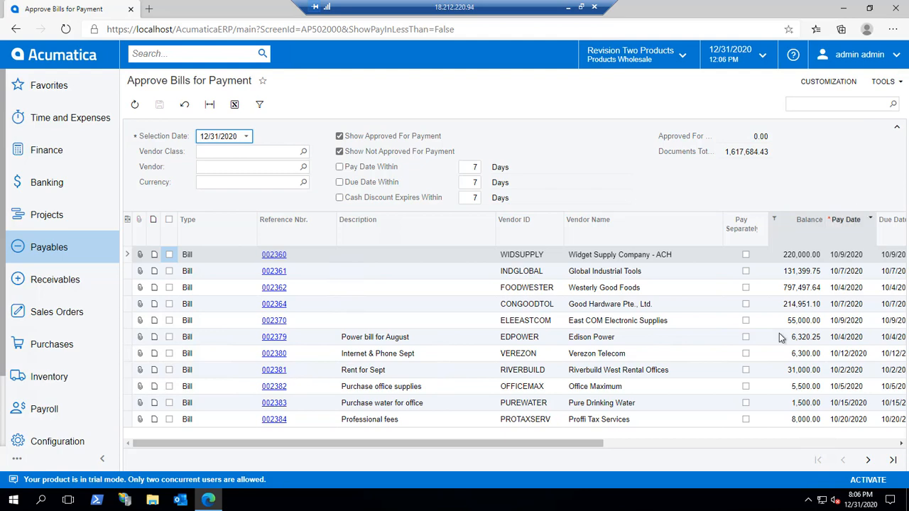
left_click(592, 444)
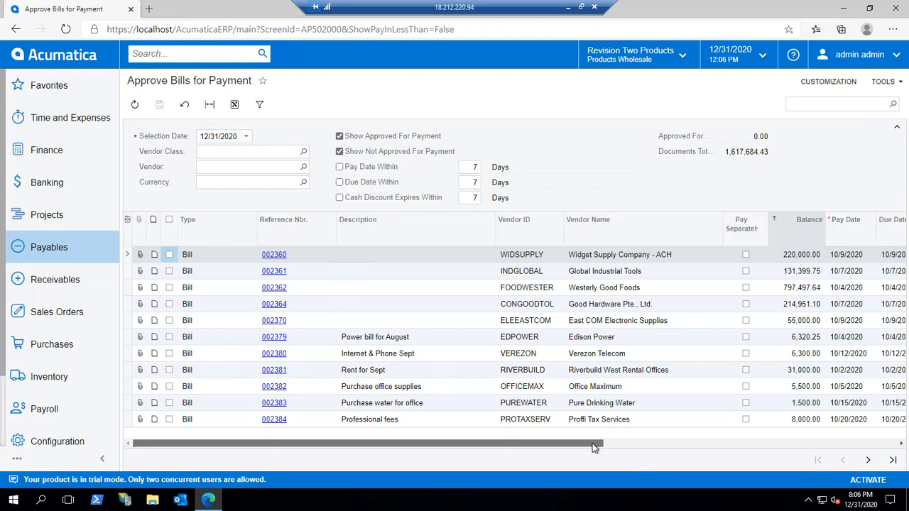
left_click_drag(594, 445, 704, 445)
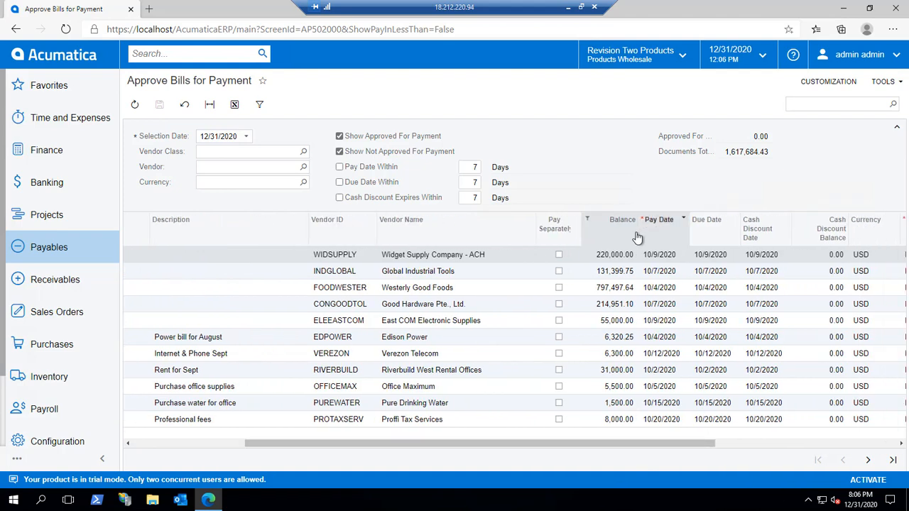
left_click(588, 222)
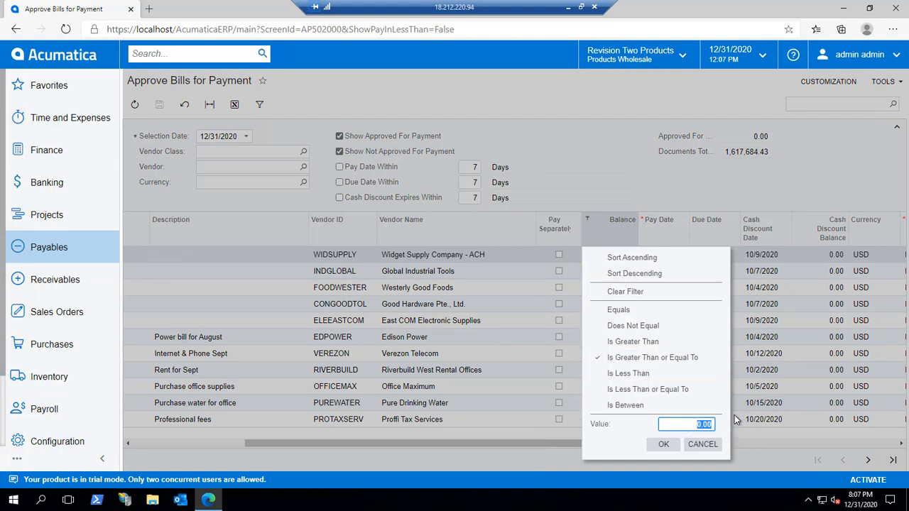
type("30000")
left_click(665, 446)
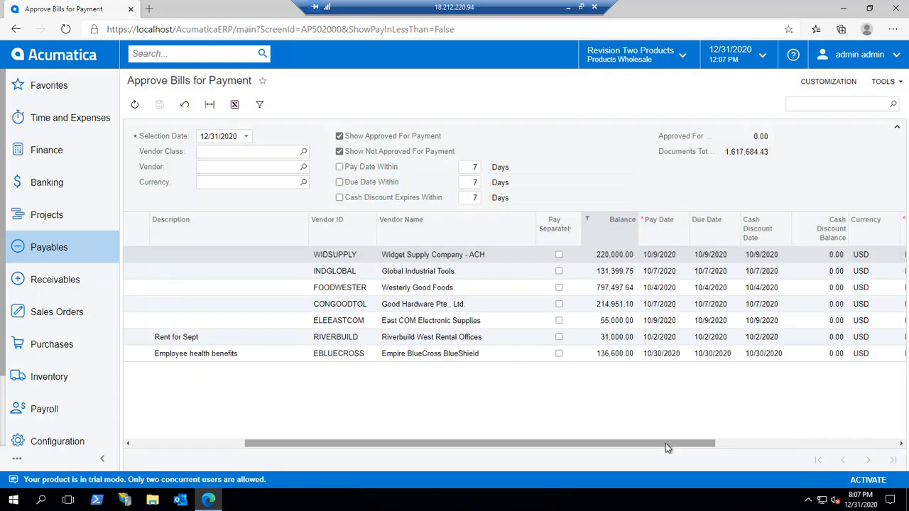
Select all the filtered bills for payment approval and clear the selection again.
left_click_drag(665, 444, 526, 453)
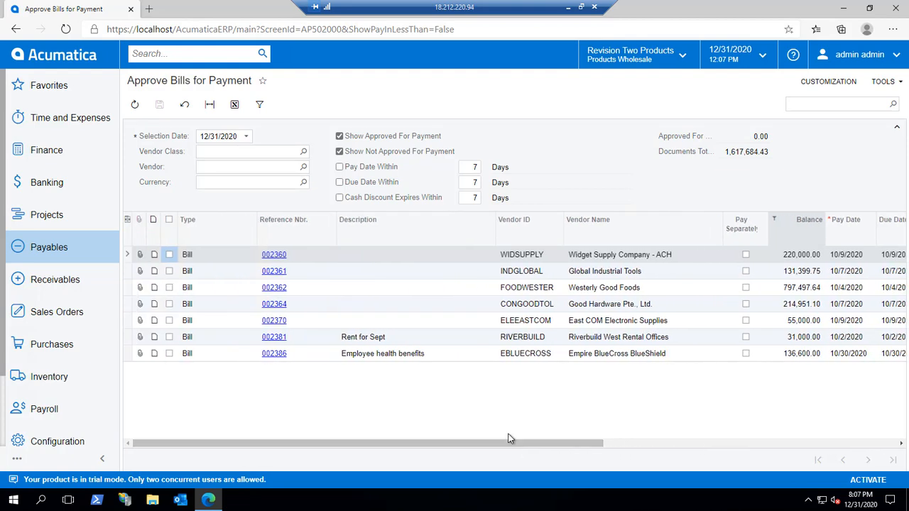
left_click(170, 220)
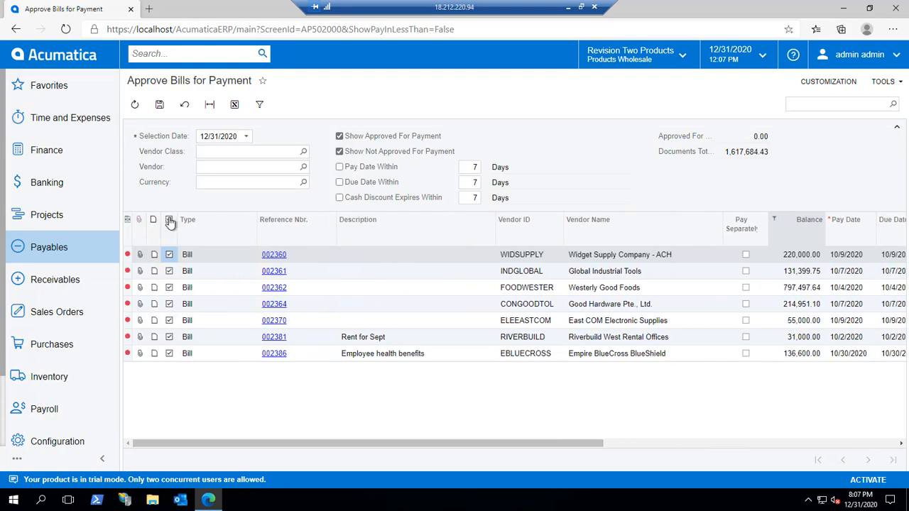
left_click(169, 220)
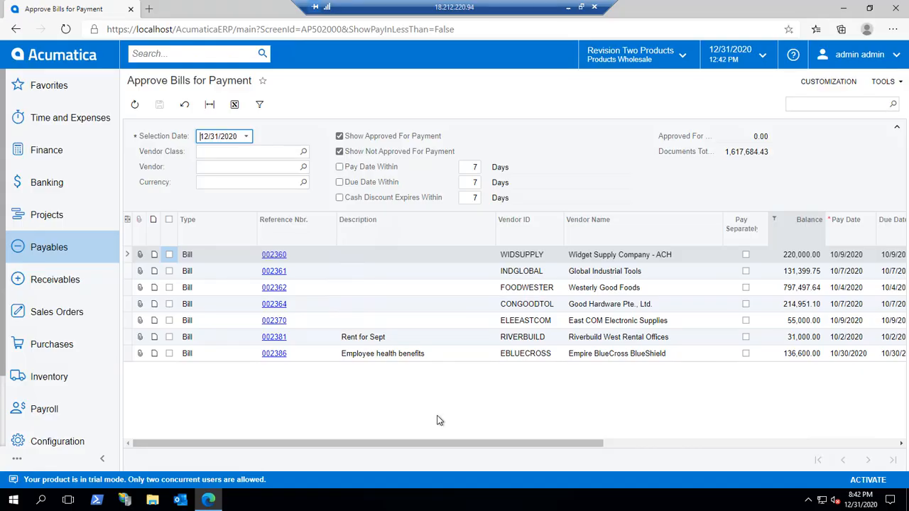
Open Prepare Payments in Payables and select the bills from Global Industrial Tools, Good Hardware and Edison Power.
left_click(62, 253)
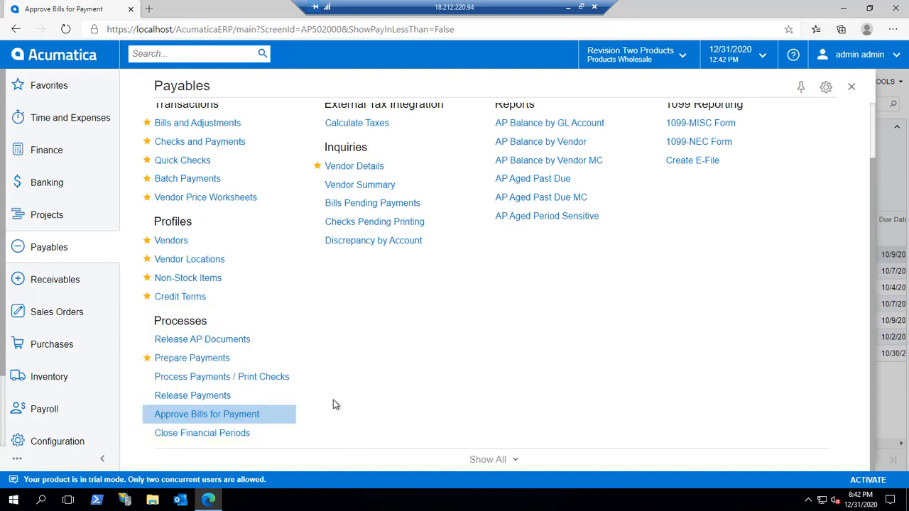
left_click(215, 358)
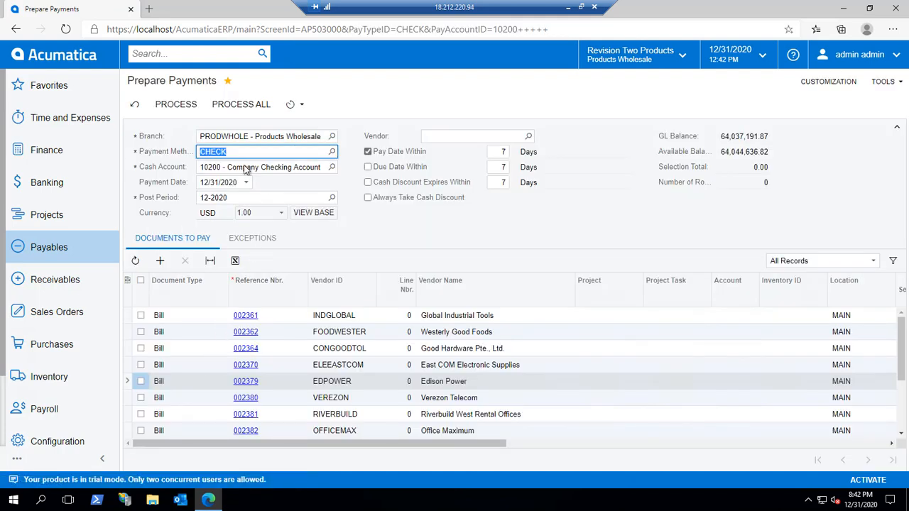
left_click(140, 316)
left_click(140, 348)
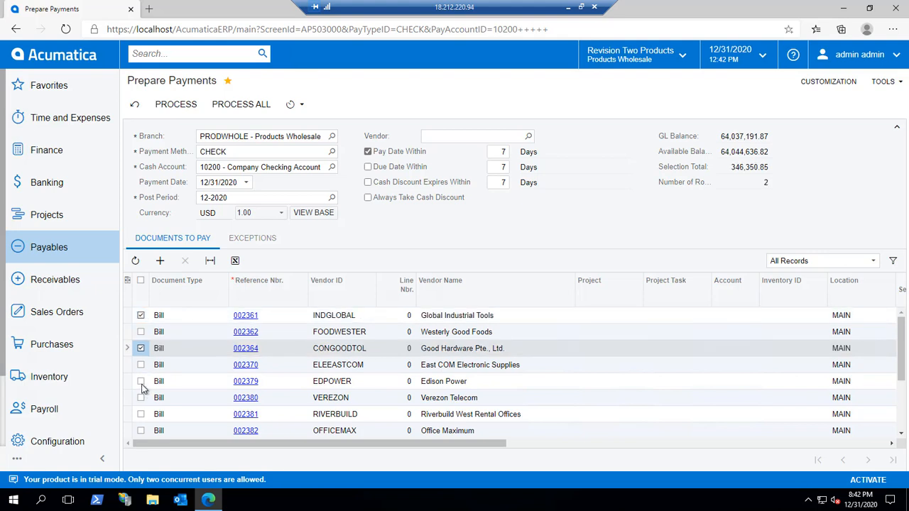
left_click(141, 381)
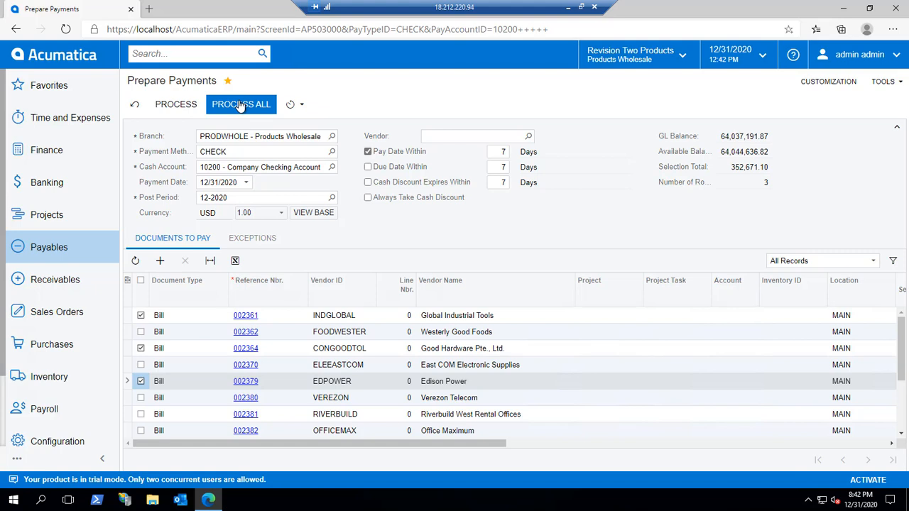
Start a new automation schedule for Prepare Payments and review its details, schedule options, conditions and filter values.
left_click(290, 105)
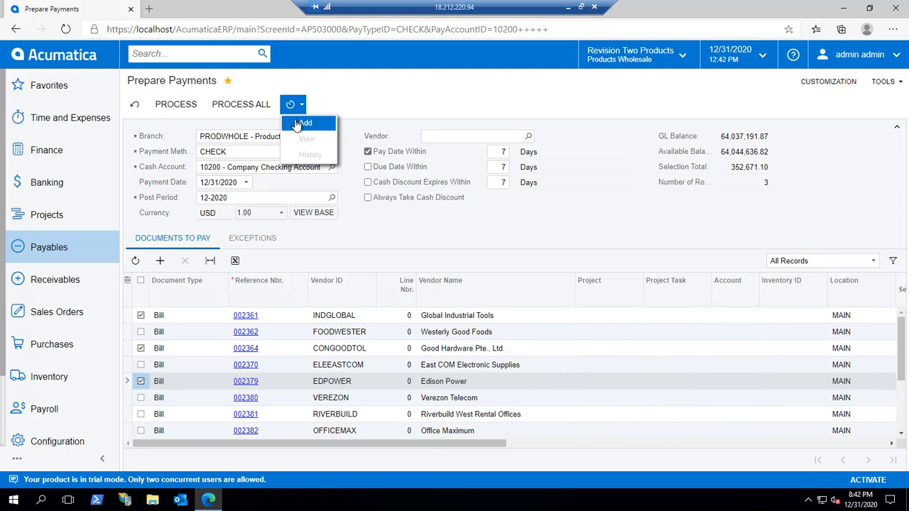
left_click(303, 123)
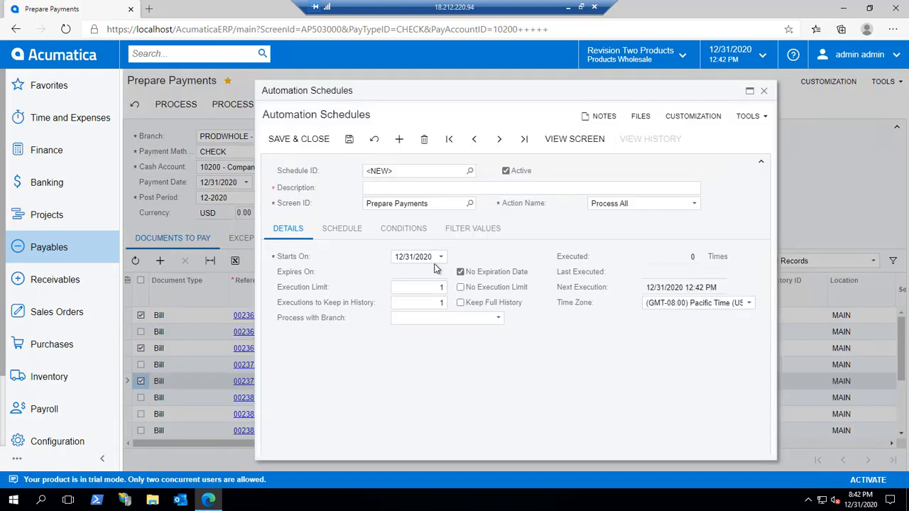
left_click(341, 228)
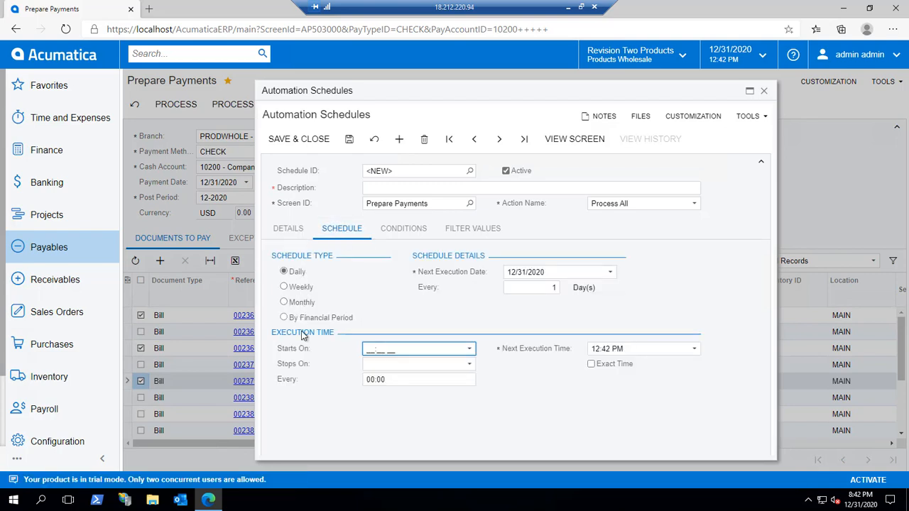
left_click(416, 229)
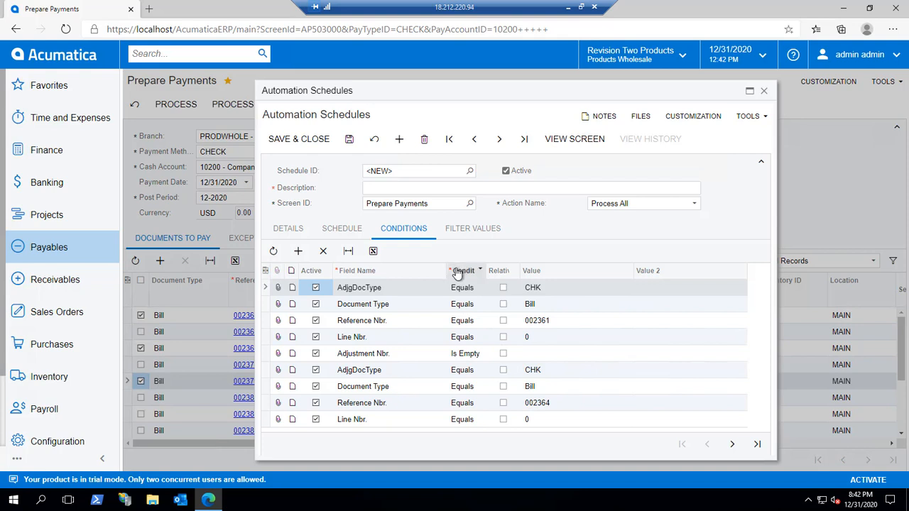
left_click(465, 230)
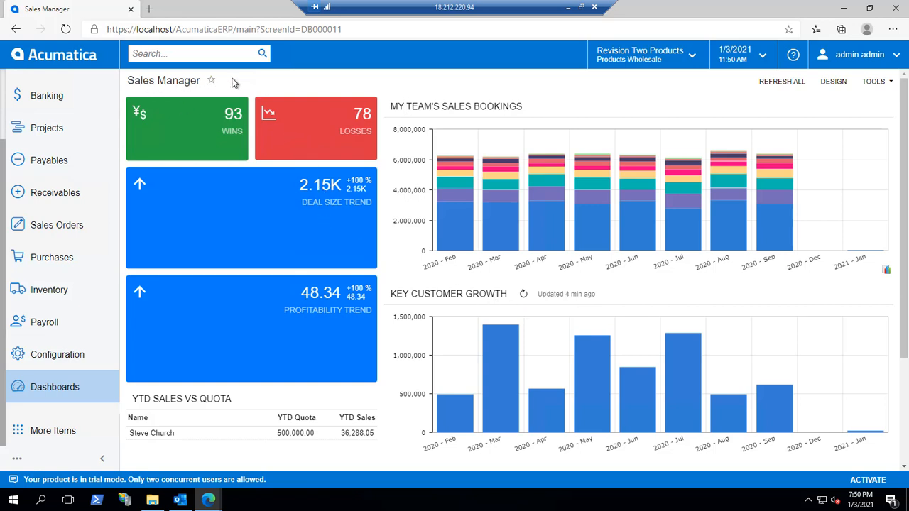
Create a new sales order for the customer Alta Ace and acknowledge the customer note.
left_click(71, 228)
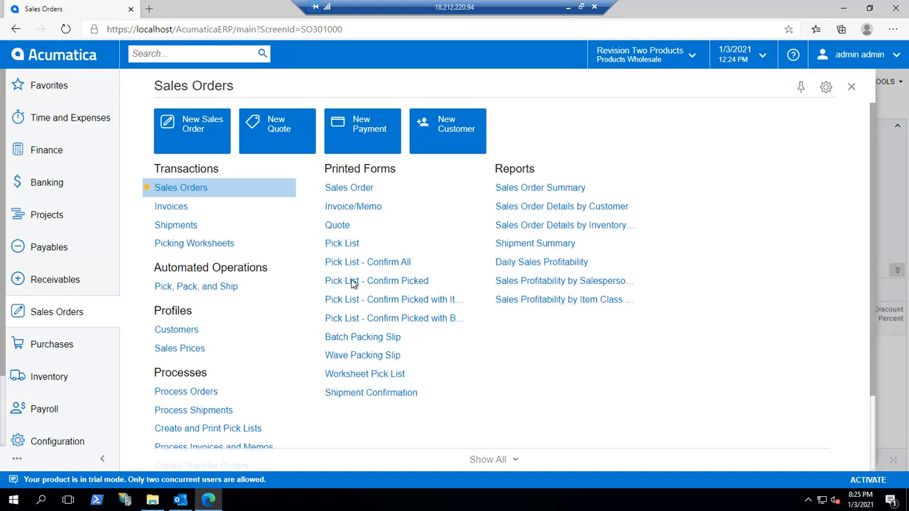
left_click(192, 125)
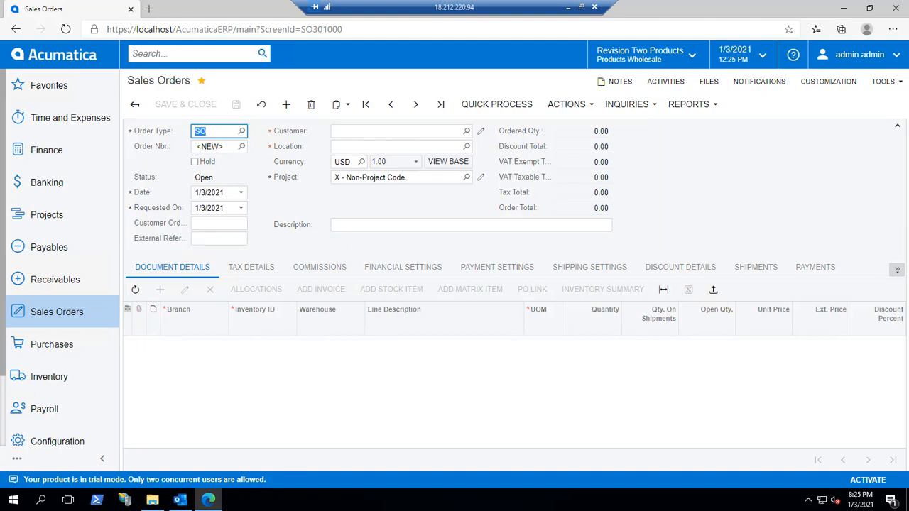
left_click(467, 132)
double_click(391, 223)
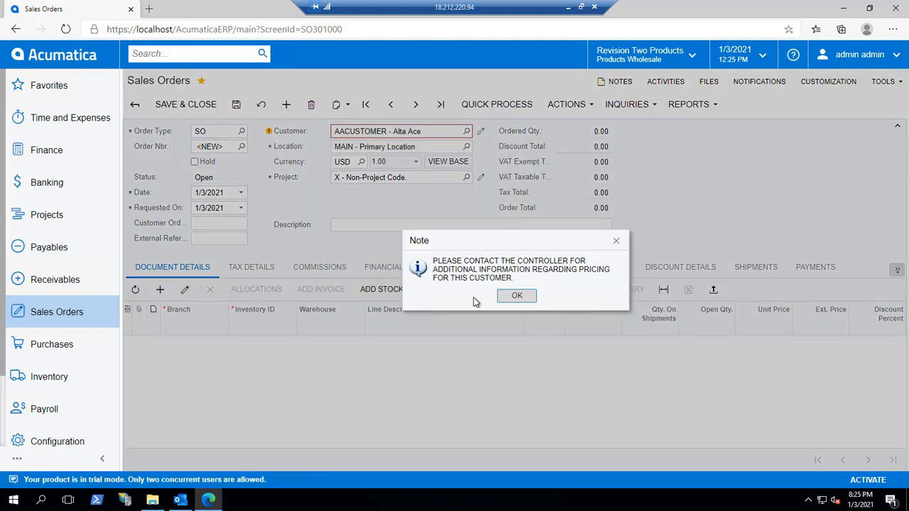
left_click(516, 298)
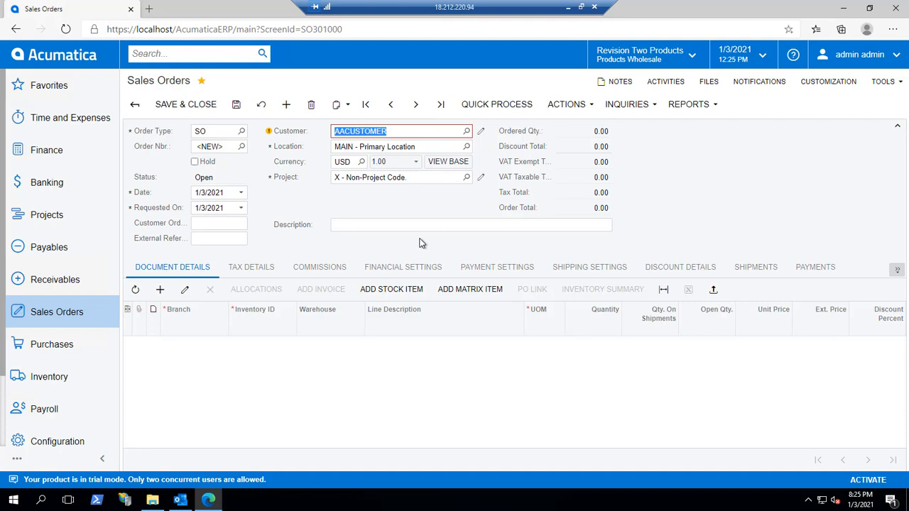
Review the order's financial and payment settings and return to its document details.
left_click(405, 266)
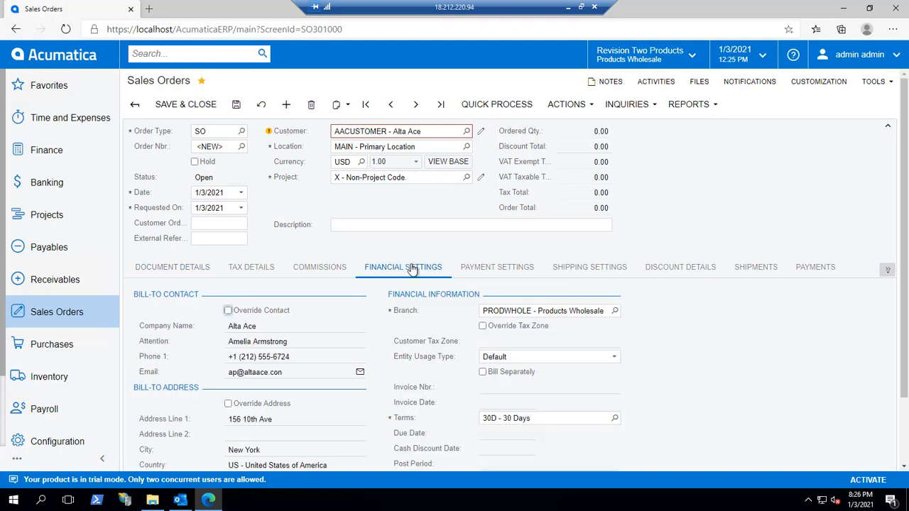
left_click(475, 267)
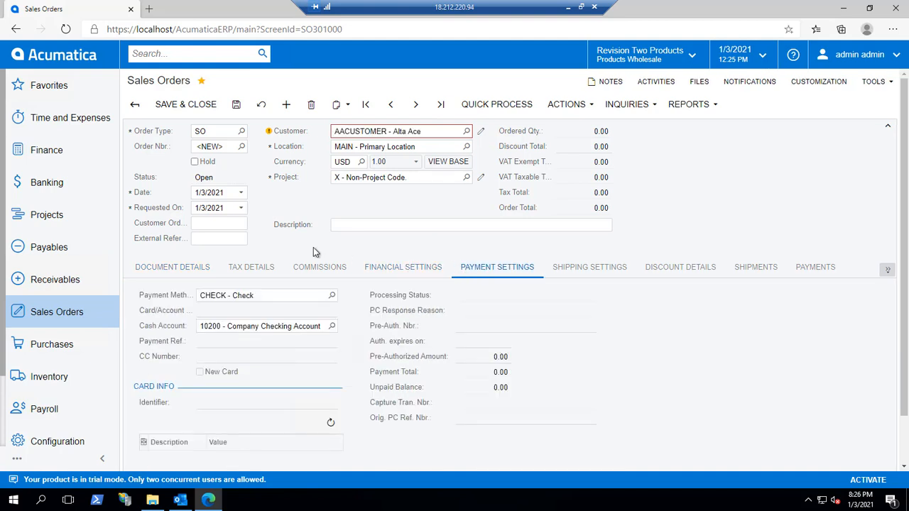
left_click(184, 271)
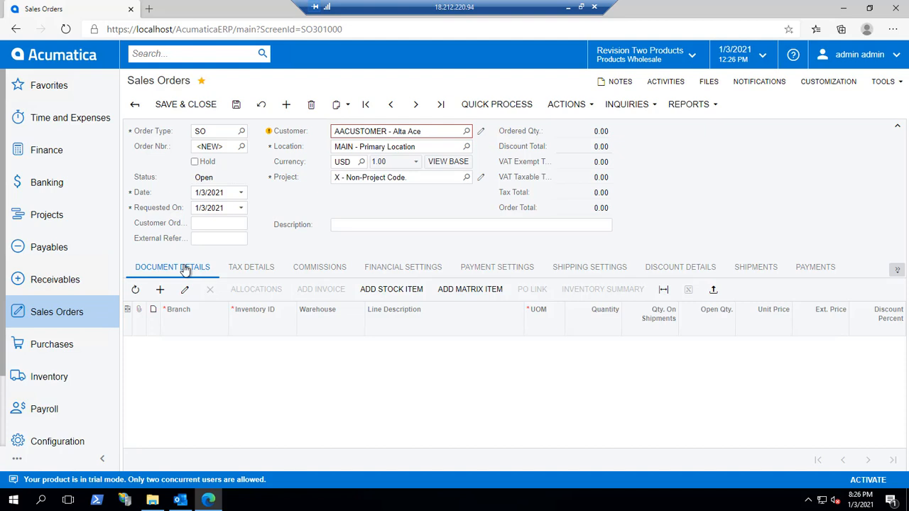
Attach the PurchaseOrder1 file from File Explorer to the sales order and agree to save the order.
left_click(151, 502)
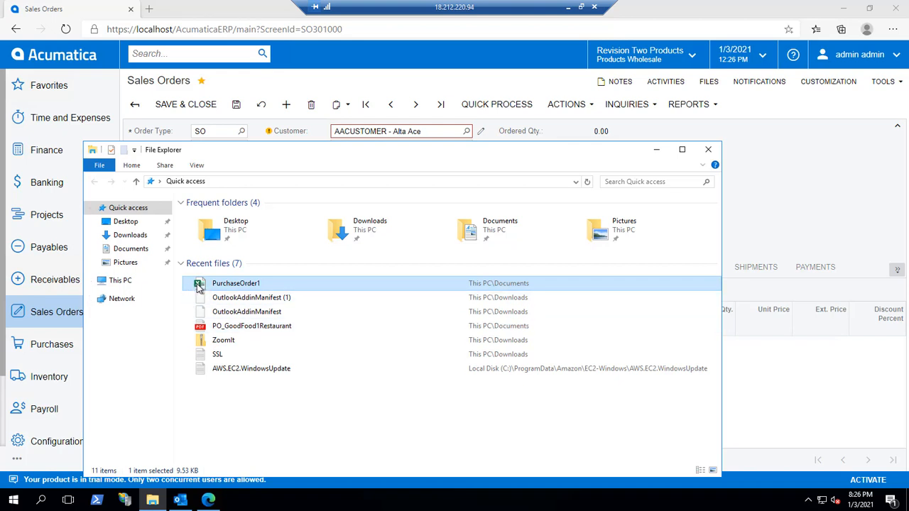
left_click_drag(199, 285, 709, 83)
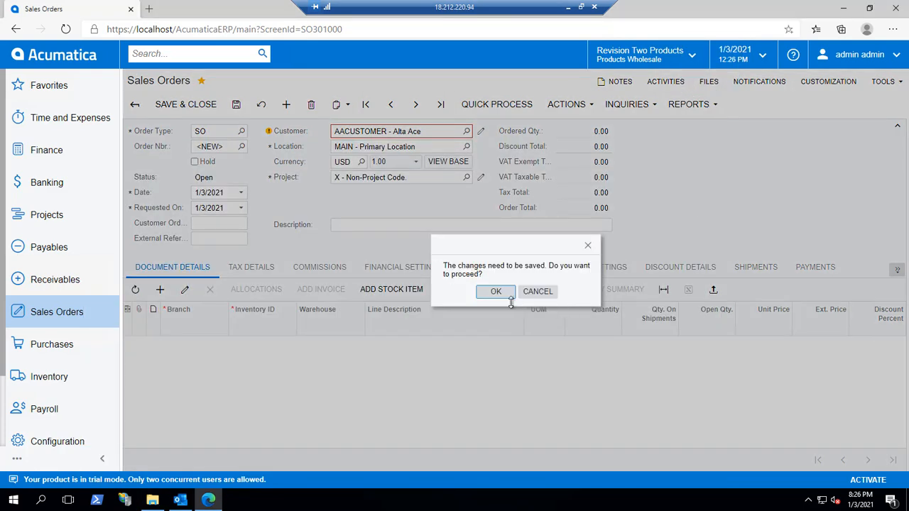
left_click(497, 293)
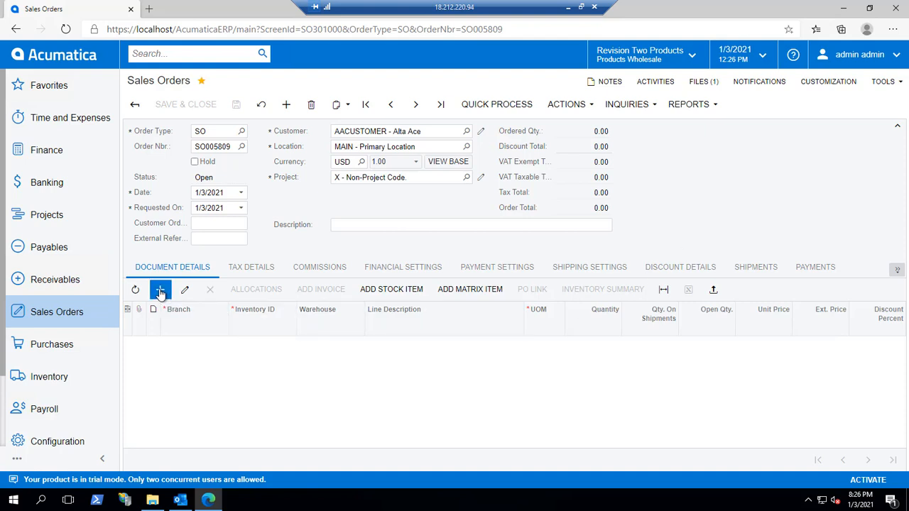
Look up stock items sold since 8/1/2018 and add the Acer Laptop Computer to the order.
left_click(395, 291)
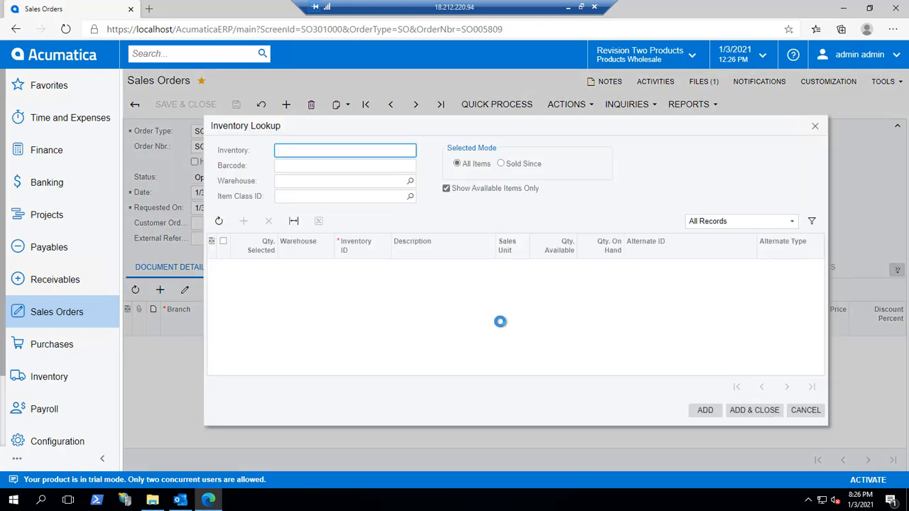
left_click(503, 164)
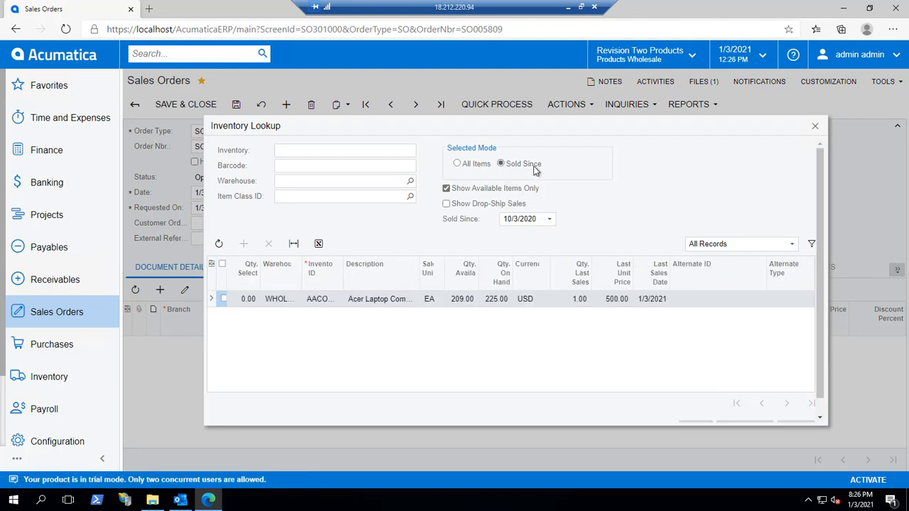
left_click_drag(541, 219, 441, 219)
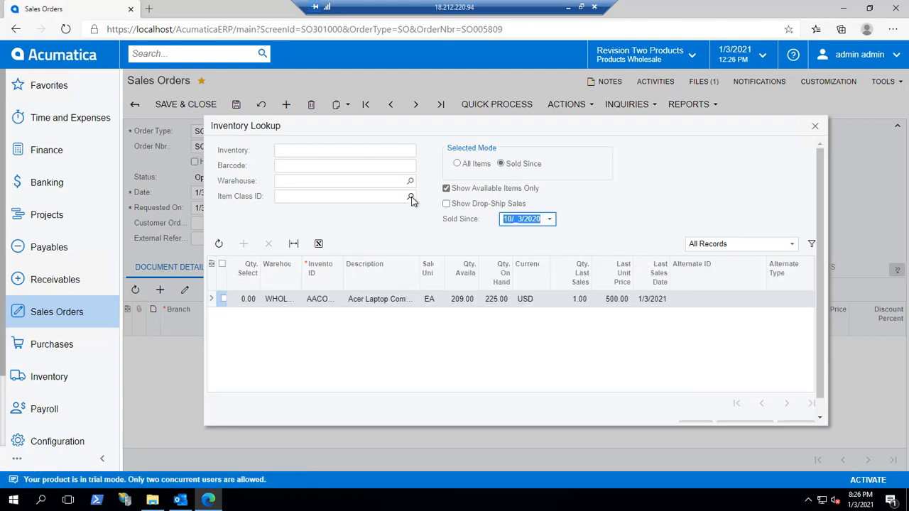
type("08/01/2018")
key("Tab")
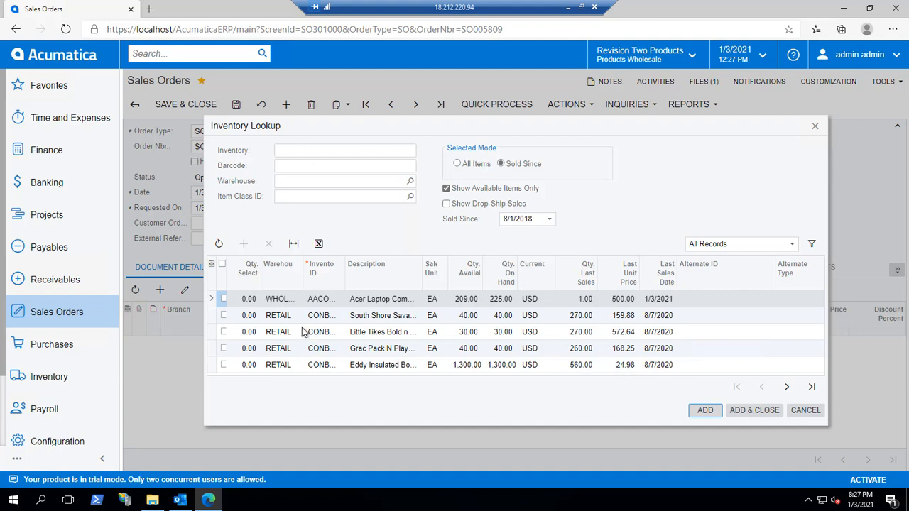
left_click(223, 299)
left_click(754, 410)
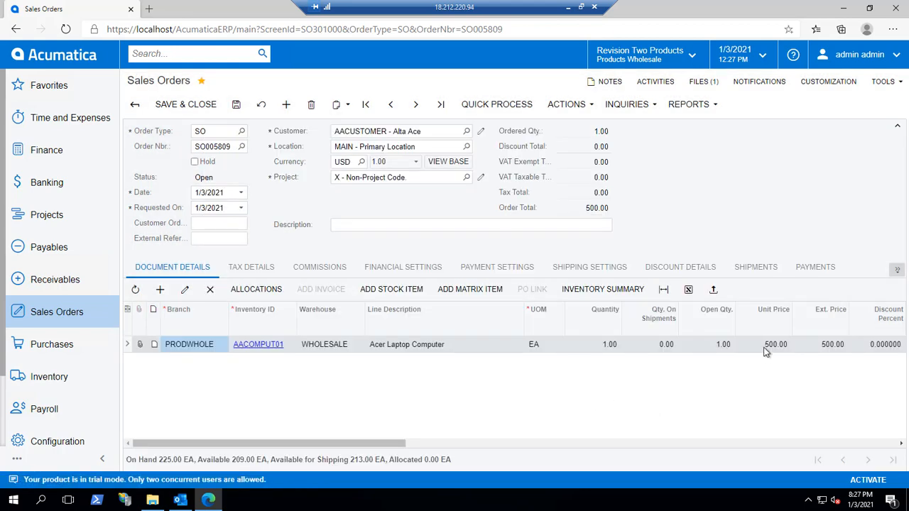
Set the Acer Laptop Computer line's quantity to 3 and check its unit price and stock availability.
left_click(601, 346)
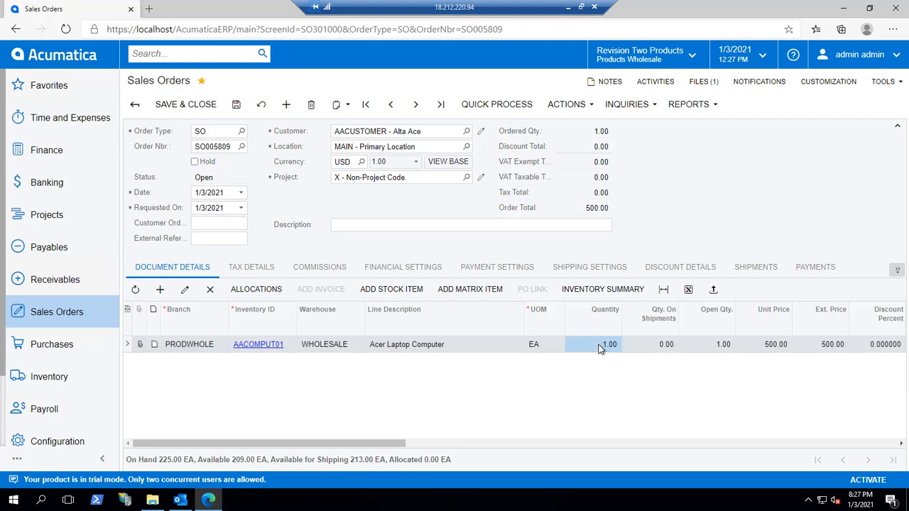
type("3")
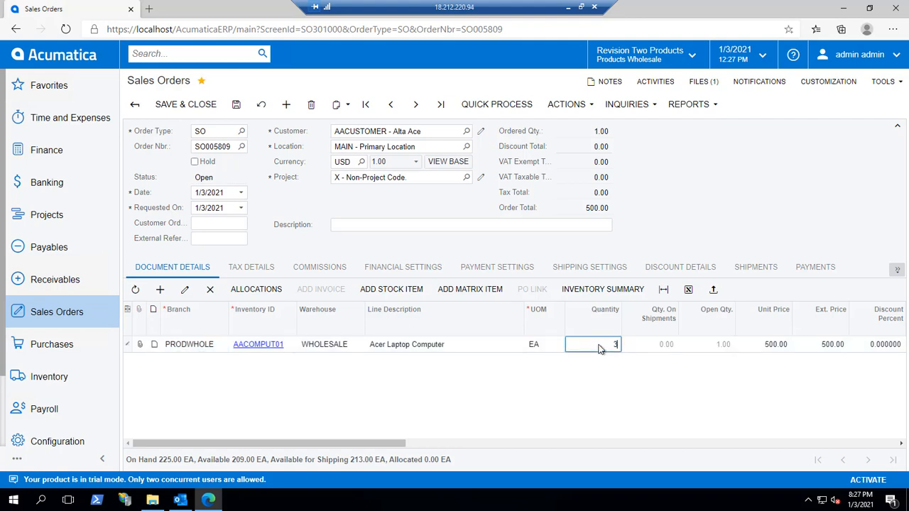
left_click(766, 346)
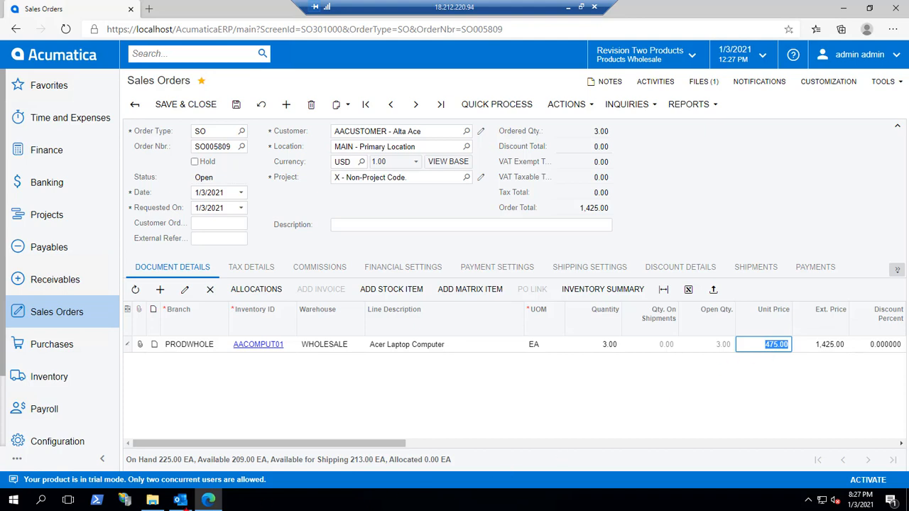
mouse_move(123, 449)
left_mouse_down()
mouse_move(136, 463)
mouse_move(274, 473)
mouse_move(470, 466)
left_mouse_up()
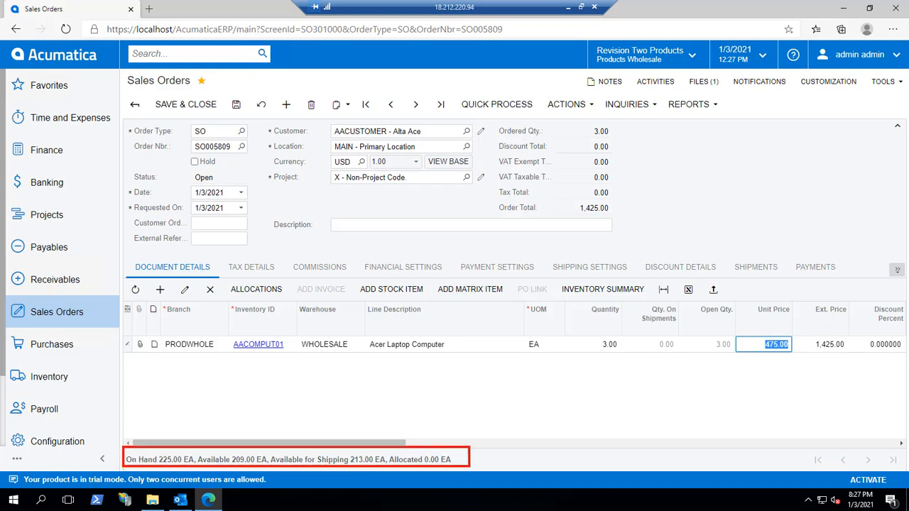
key("Escape")
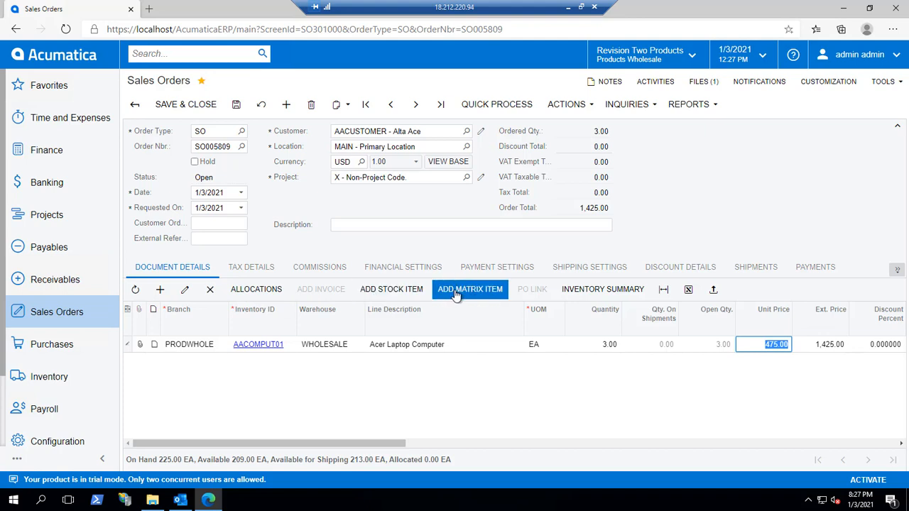
Upload PurchaseOrder1.xlsx as order lines, accepting the English (United States) culture and Update Existing mode.
left_click(714, 293)
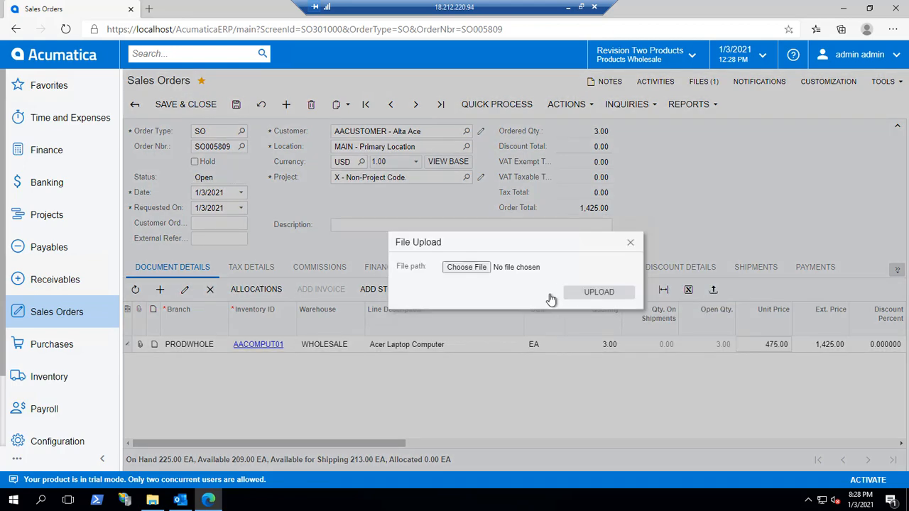
left_click(467, 268)
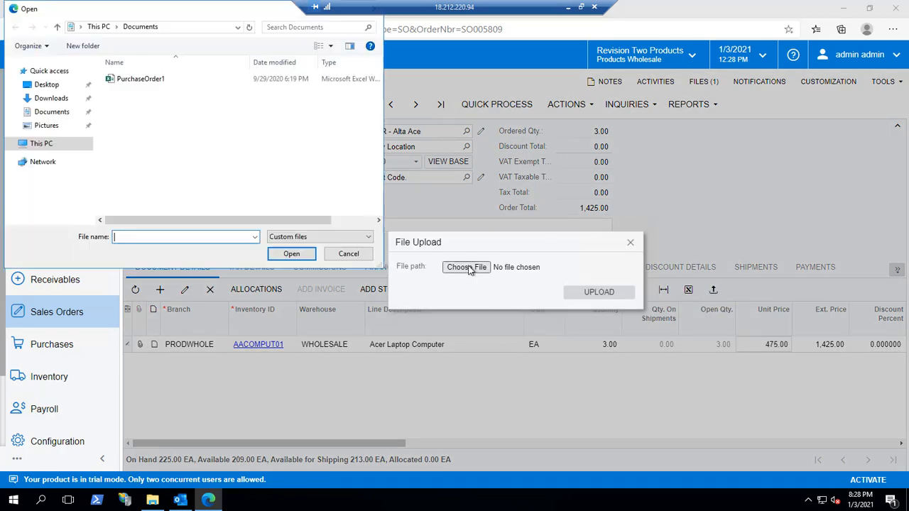
left_click(148, 78)
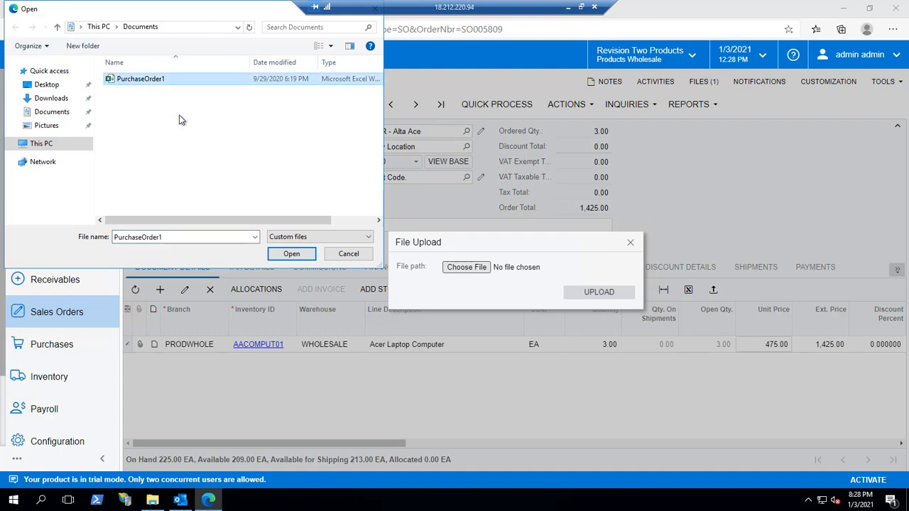
left_click(291, 254)
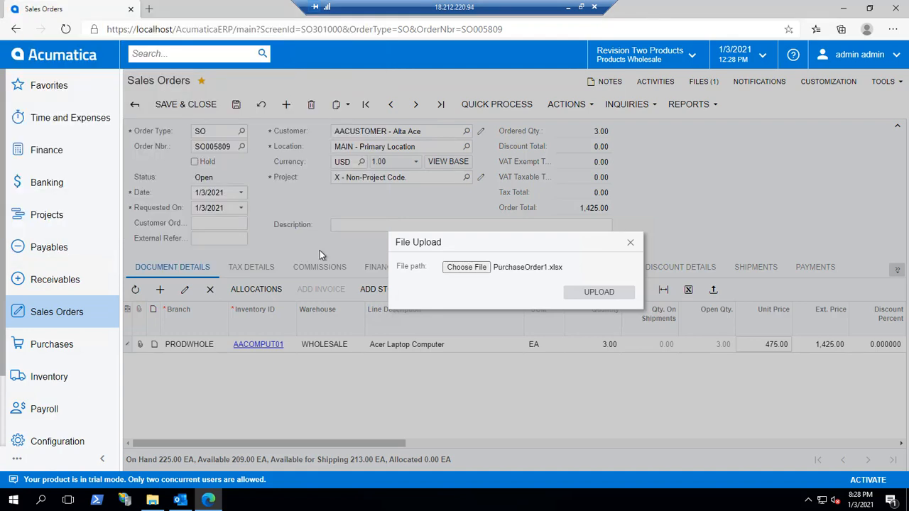
left_click(598, 292)
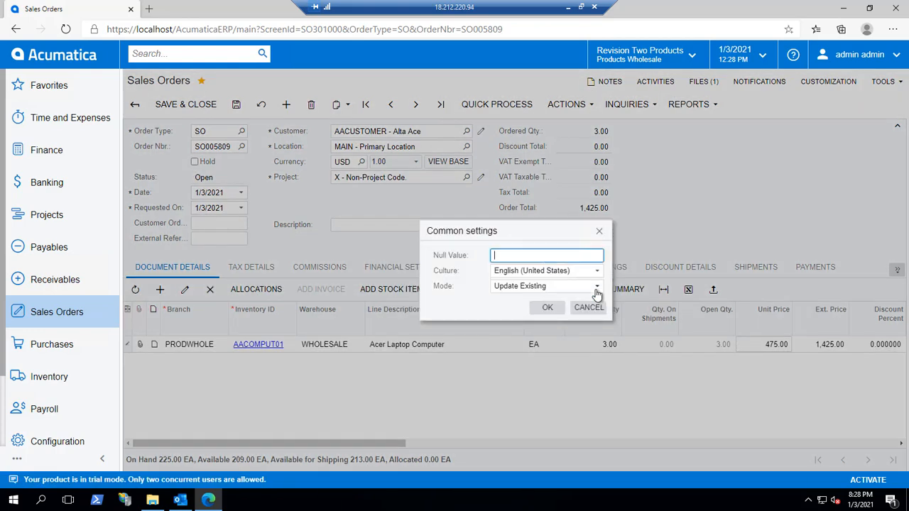
left_click(548, 311)
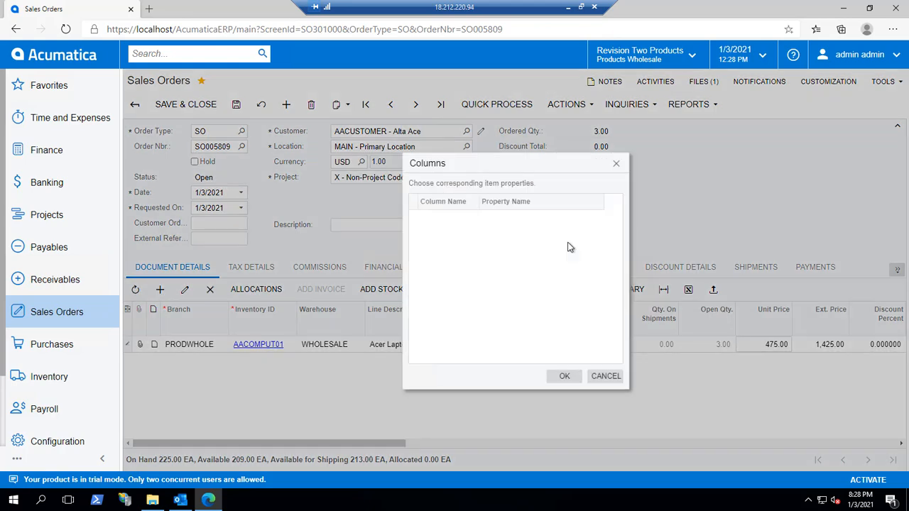
Map the imported AACOMPUT01 column to Inventory ID and the Acer Laptop column to Line Description.
left_click(602, 218)
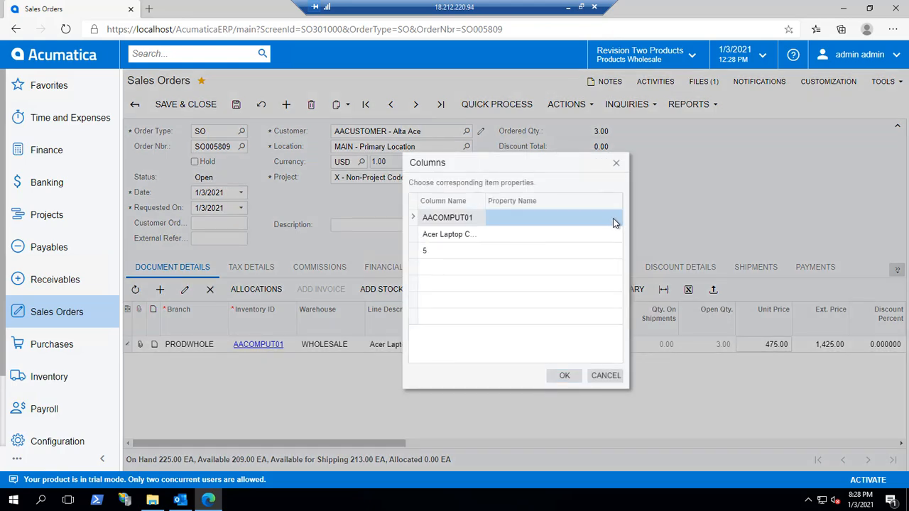
left_click(615, 223)
left_click(615, 218)
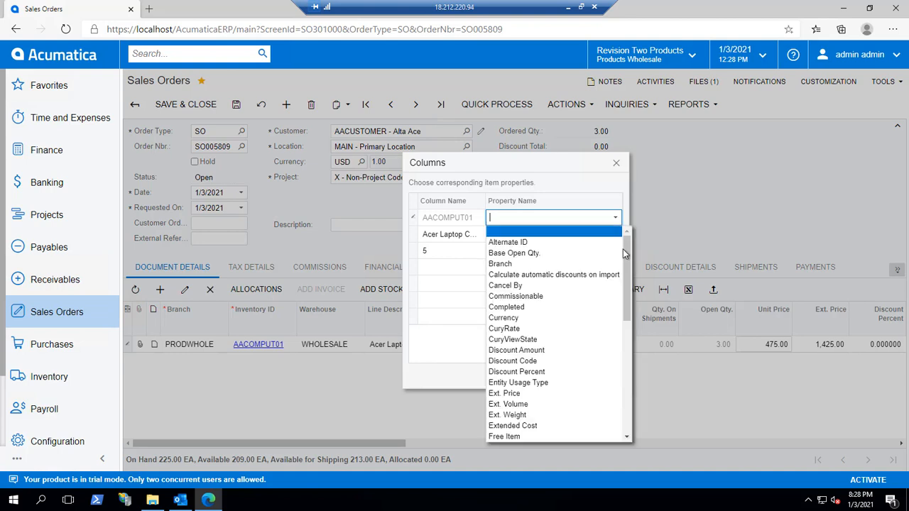
left_click_drag(625, 254, 626, 288)
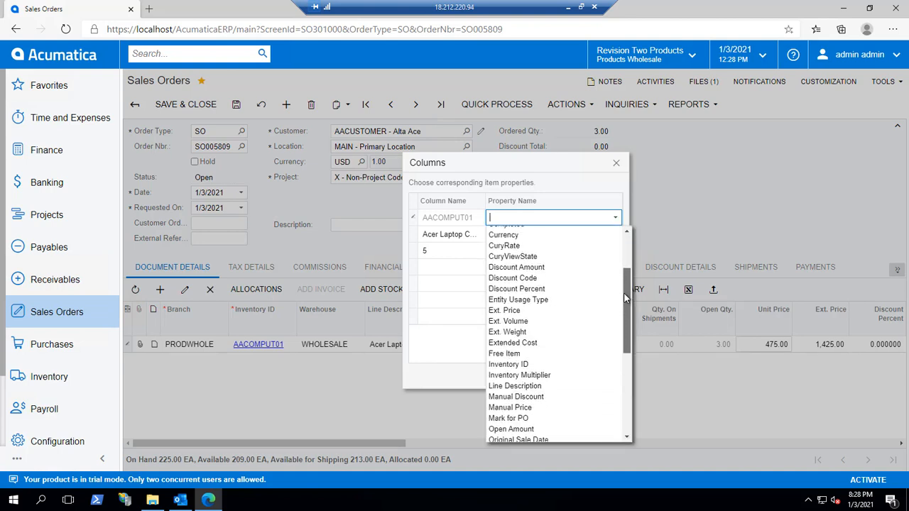
left_click(528, 364)
left_click(609, 234)
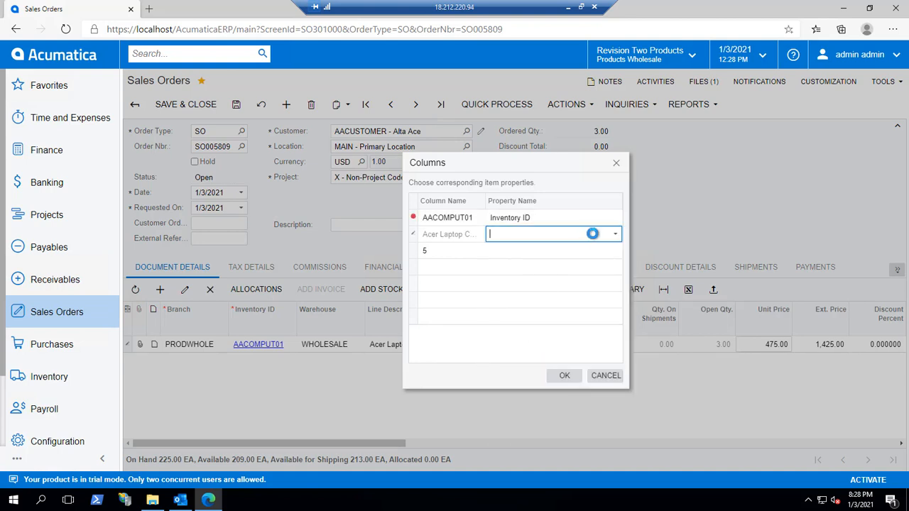
left_click(612, 235)
left_click(615, 235)
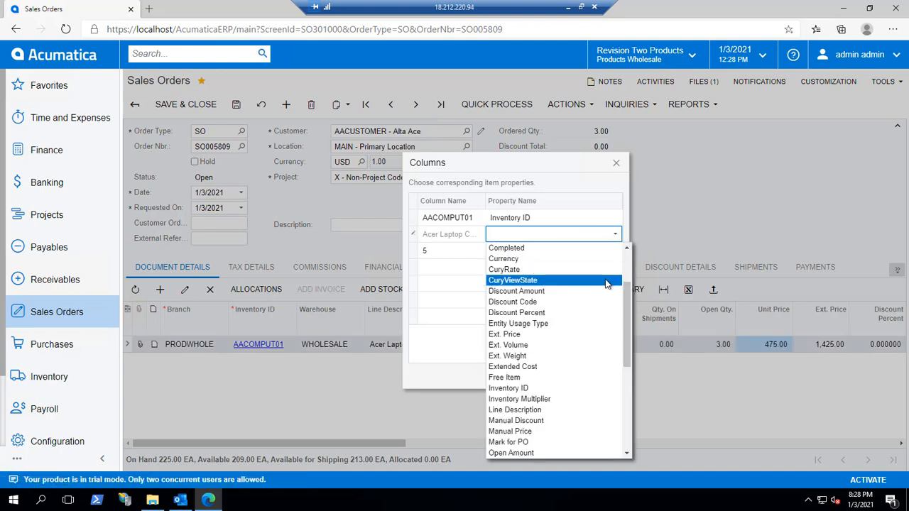
left_click(558, 410)
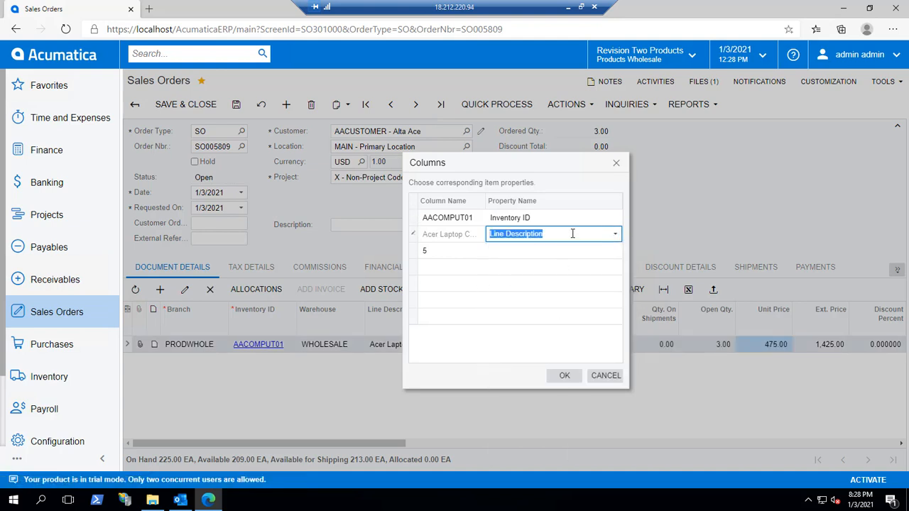
Map the imported column named 5 to Quantity and import the lines into the sales order.
left_click(591, 254)
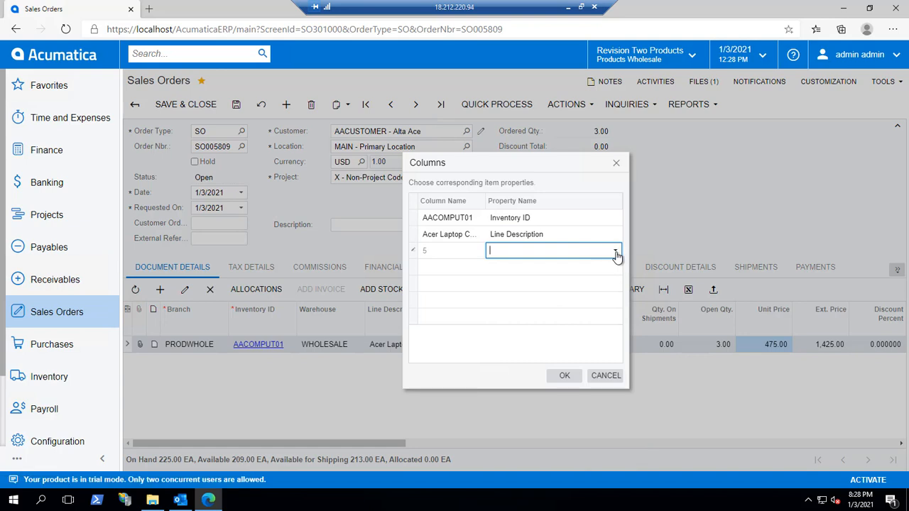
left_click(615, 252)
left_click_drag(626, 319, 628, 367)
left_click(528, 414)
left_click(564, 376)
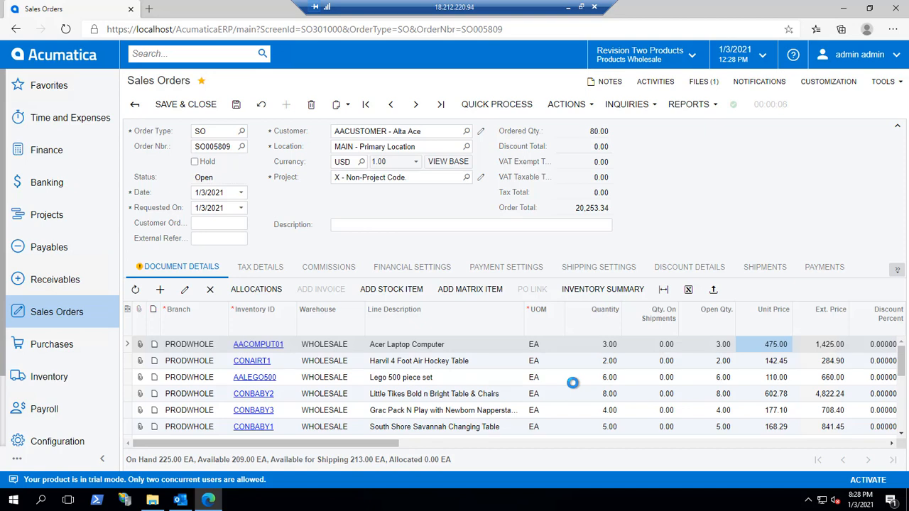
Remove Unbilled Amount from the line grid's selected columns, reset the column configuration to default and apply it.
left_click_drag(347, 444, 675, 470)
left_click_drag(681, 443, 304, 441)
left_click(127, 310)
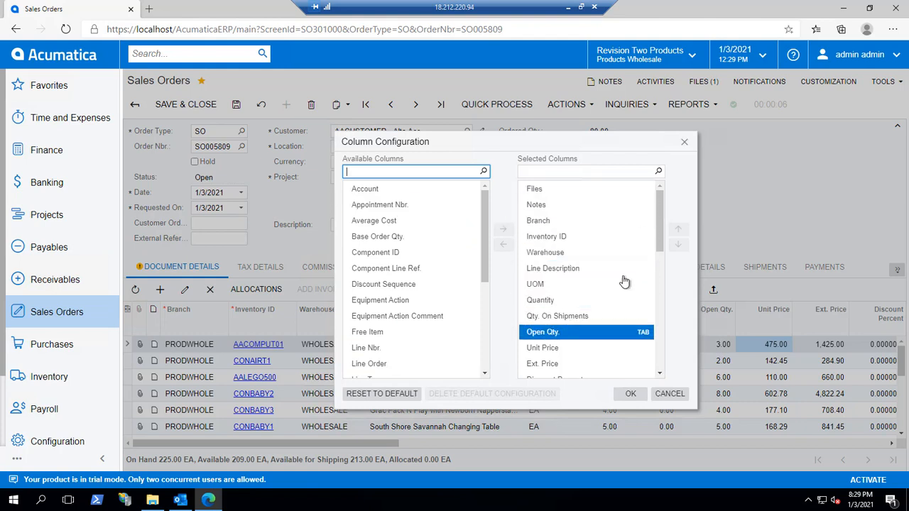
scroll(659, 219, "down", 2)
left_click_drag(657, 232, 651, 266)
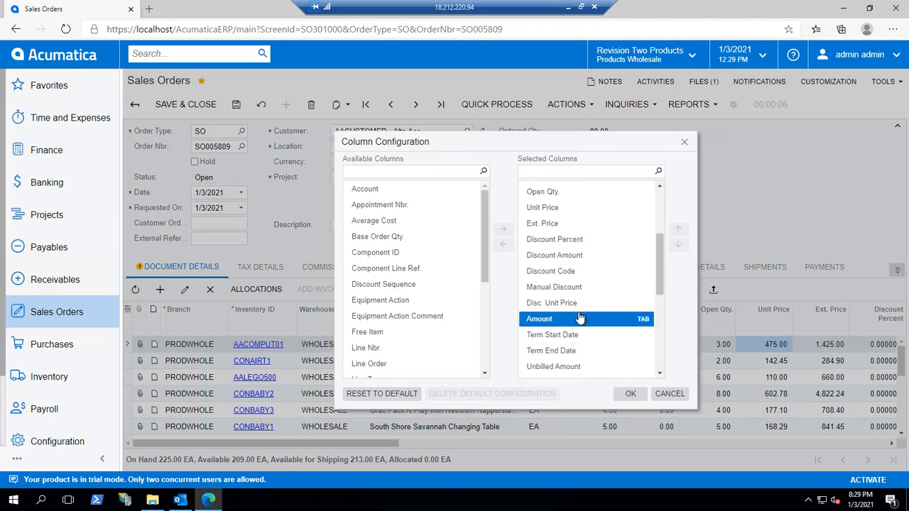
left_click(567, 366)
left_click(502, 246)
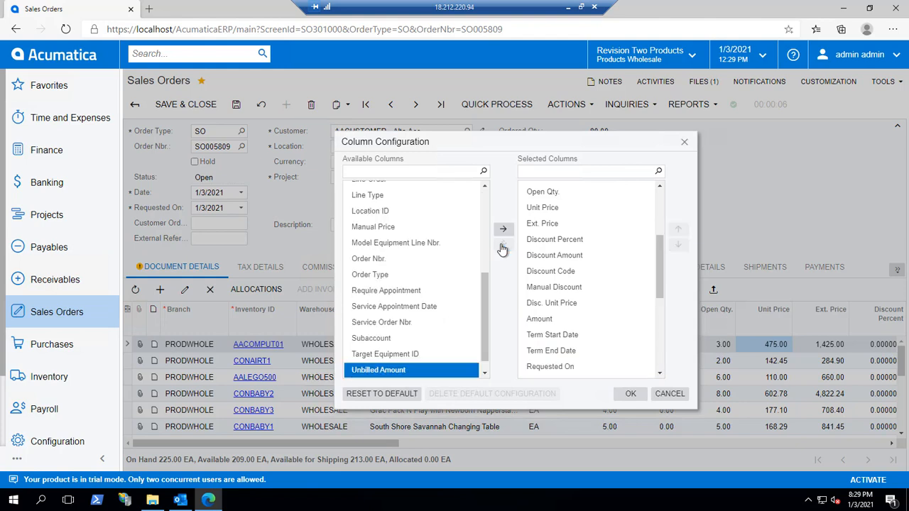
left_click(584, 256)
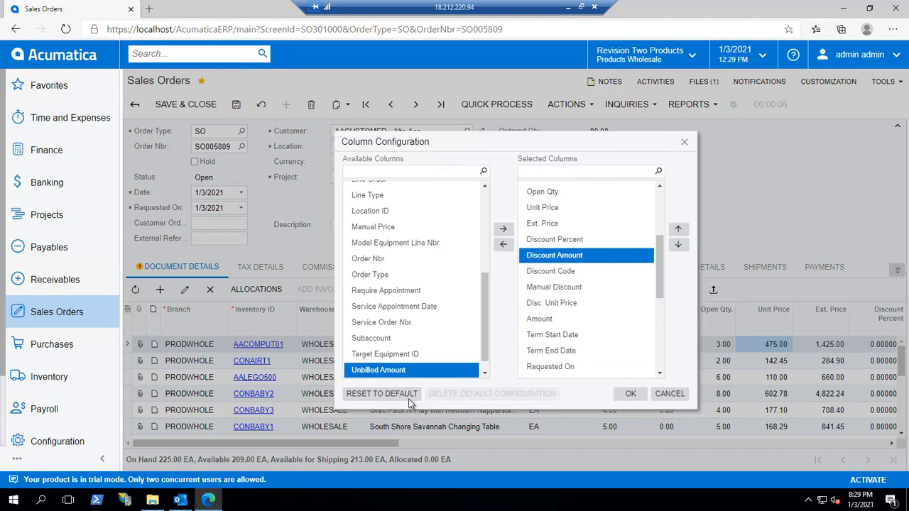
left_click(383, 395)
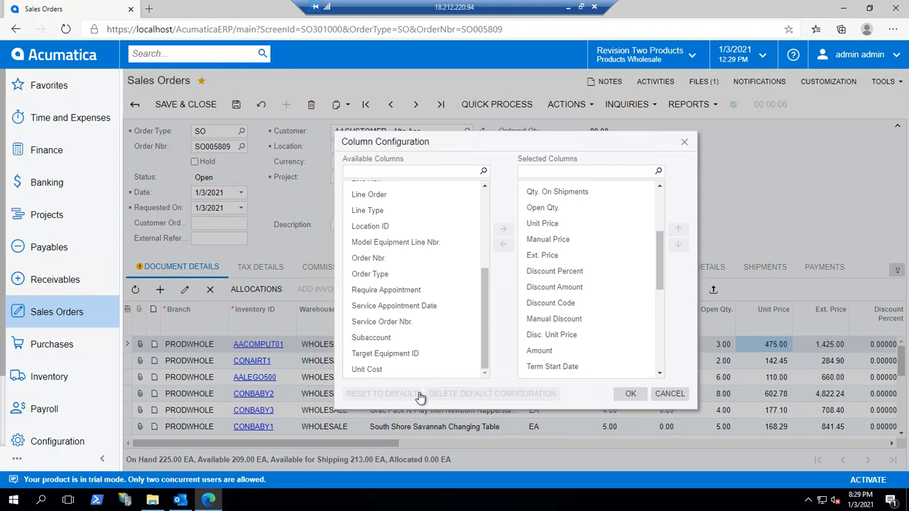
left_click(629, 395)
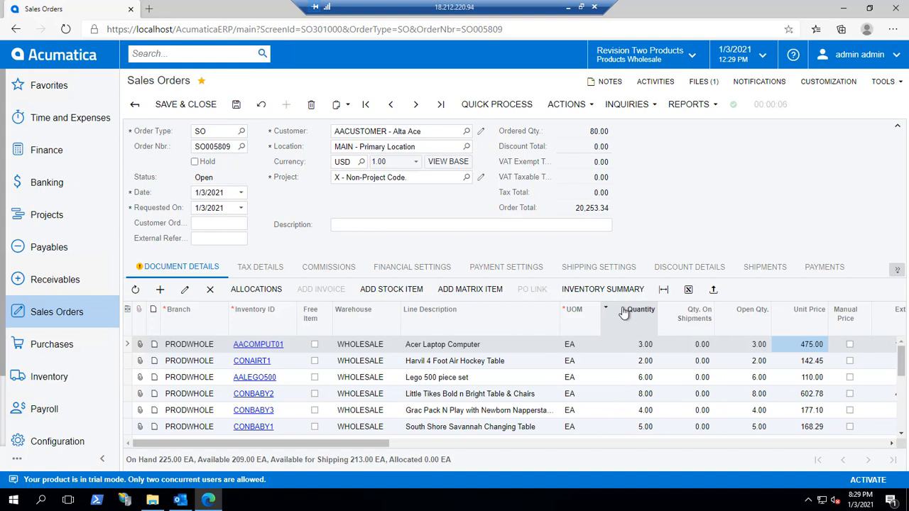
mouse_move(626, 316)
left_mouse_down()
mouse_move(600, 314)
mouse_move(631, 316)
left_mouse_up()
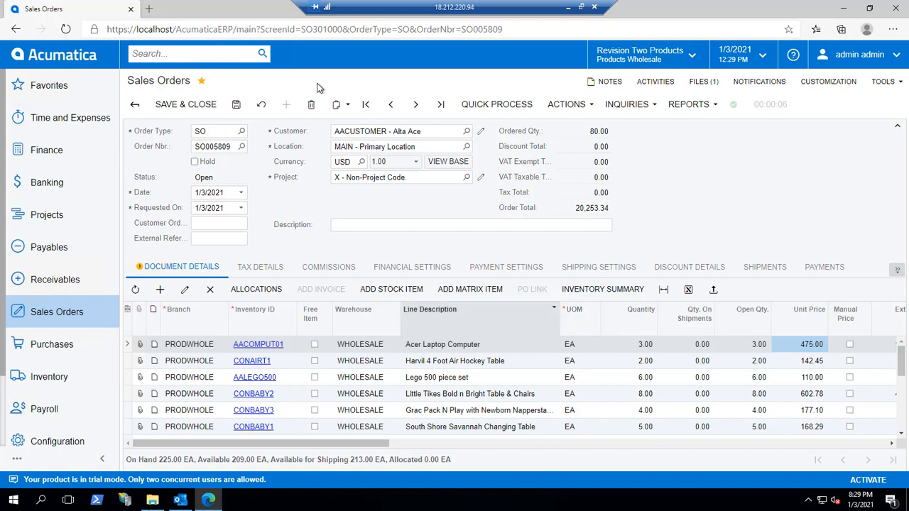
Discard the unsaved changes to the sales order.
left_click(261, 106)
left_click(505, 90)
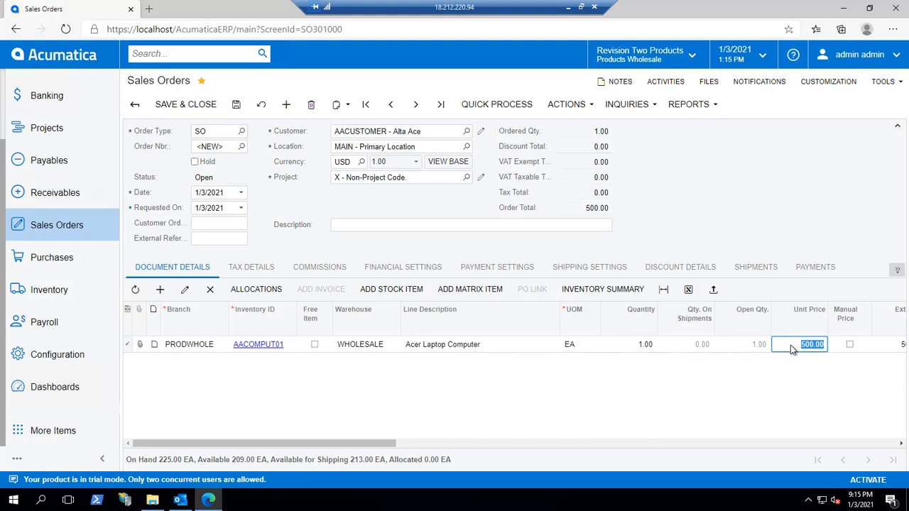
Shop for carrier rates in the new order's shipping settings and choose FEDEXGROUND.
left_click(586, 266)
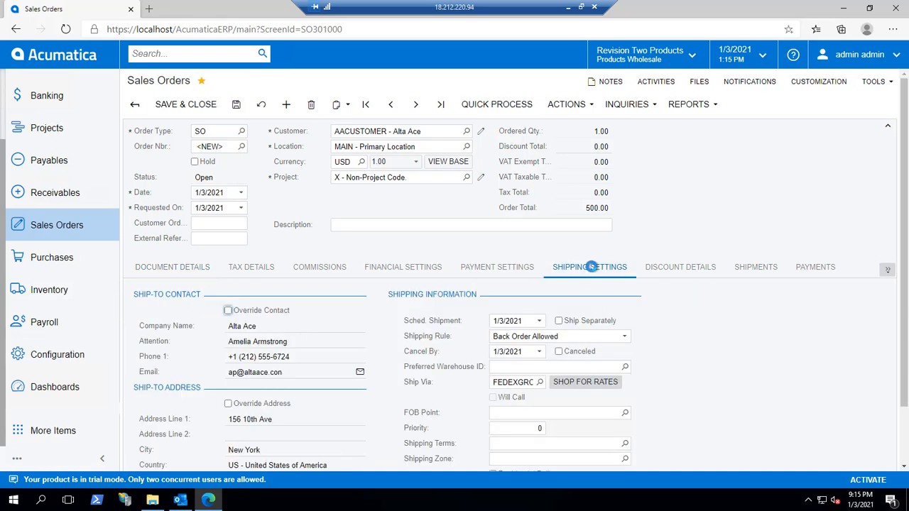
scroll(905, 280, "down", 2)
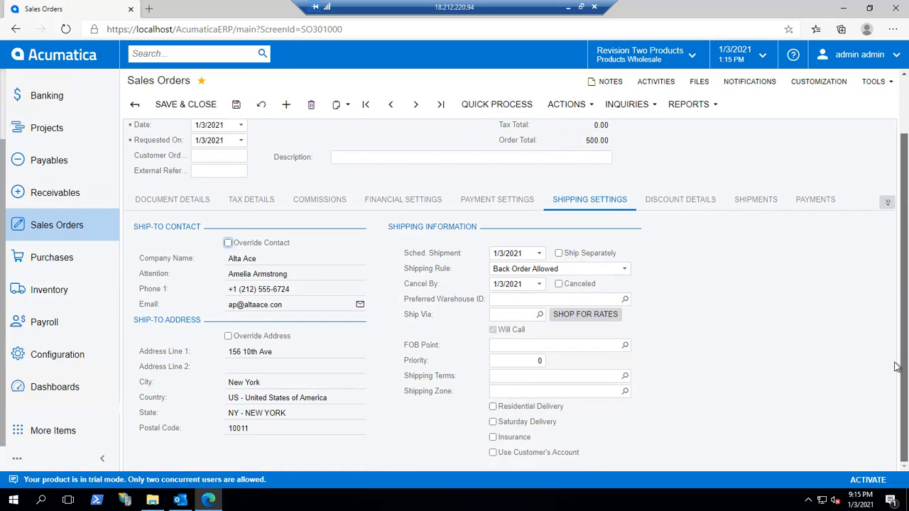
left_click(589, 314)
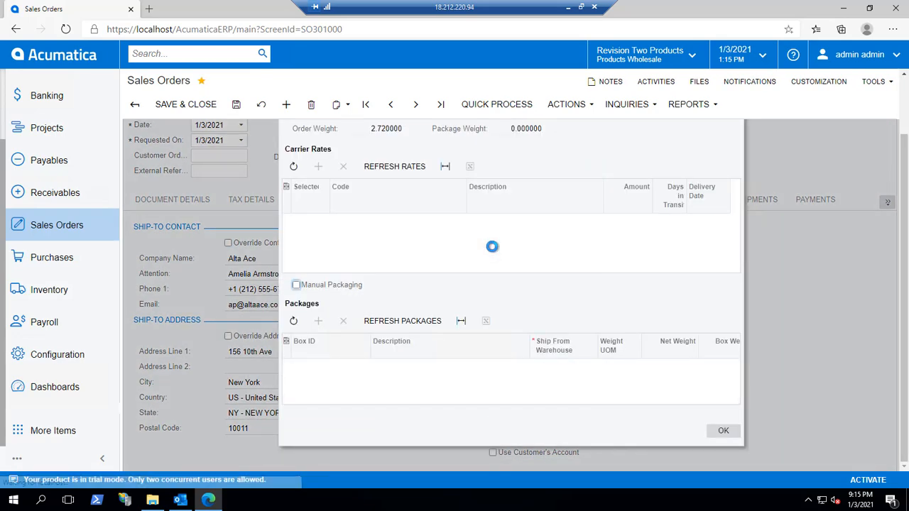
left_click(393, 171)
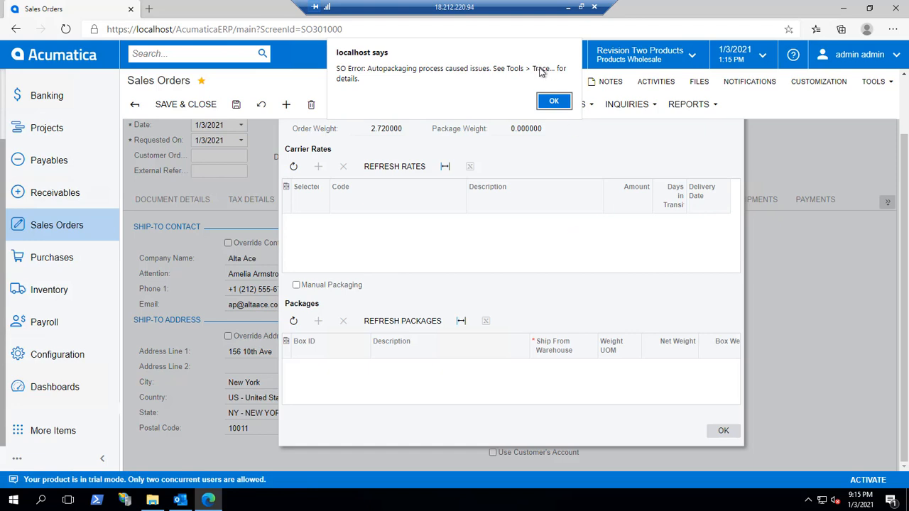
left_click(554, 102)
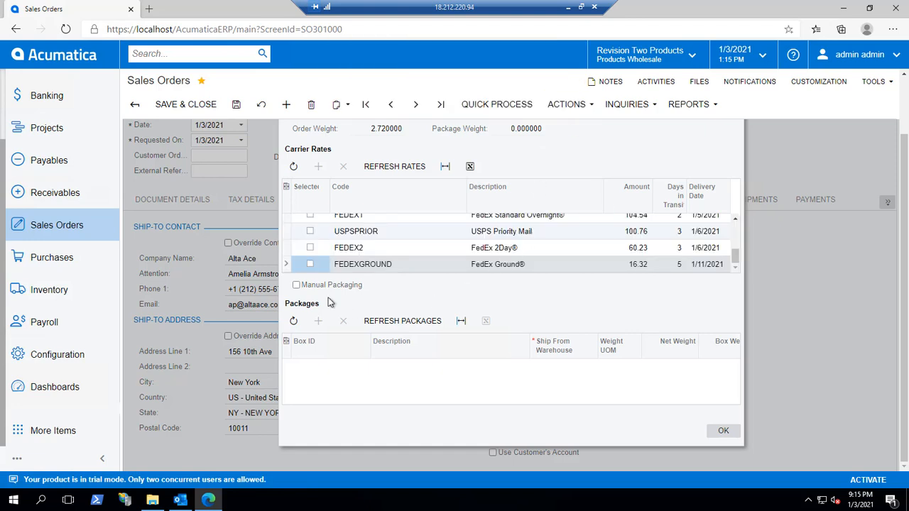
left_click(310, 264)
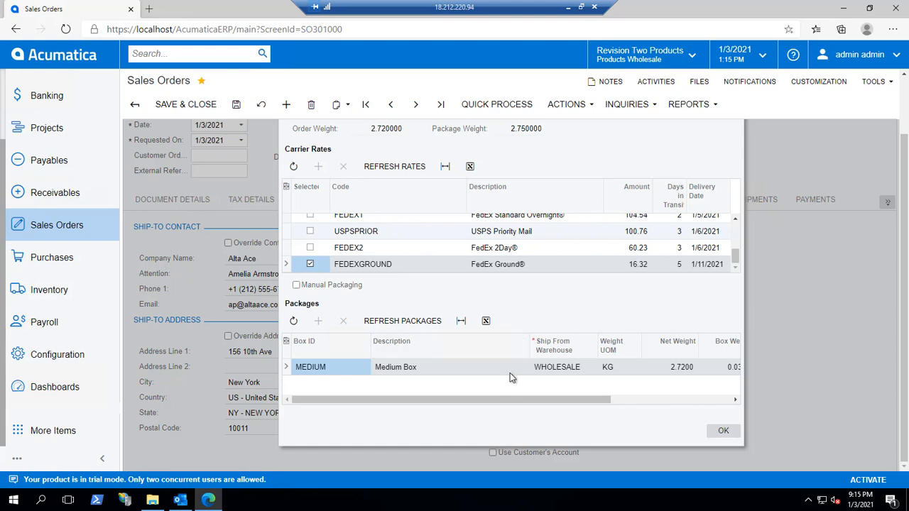
left_click(722, 430)
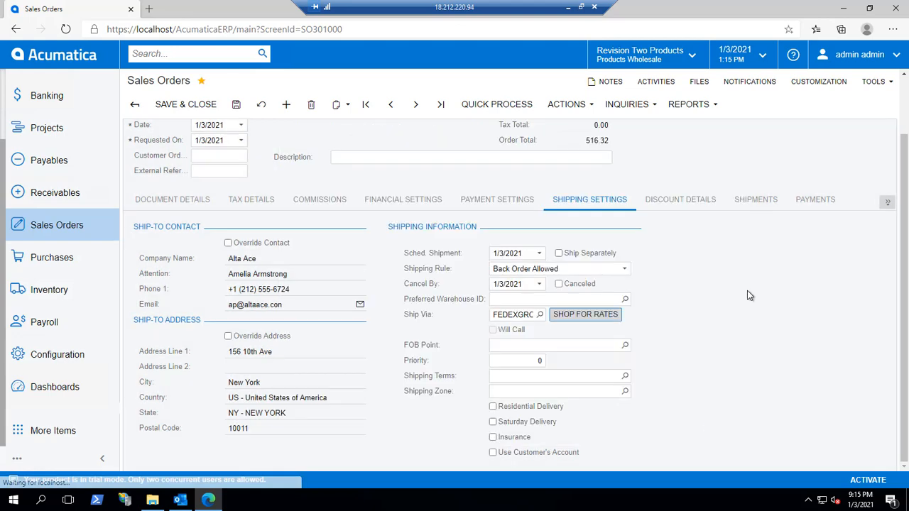
Review the order's payments and payment settings, and look up the available payment methods.
left_click(823, 202)
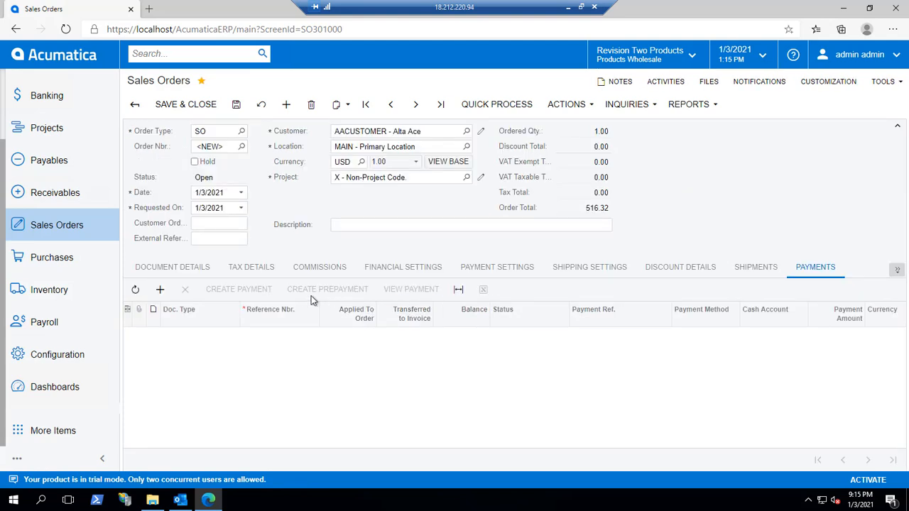
left_click(497, 265)
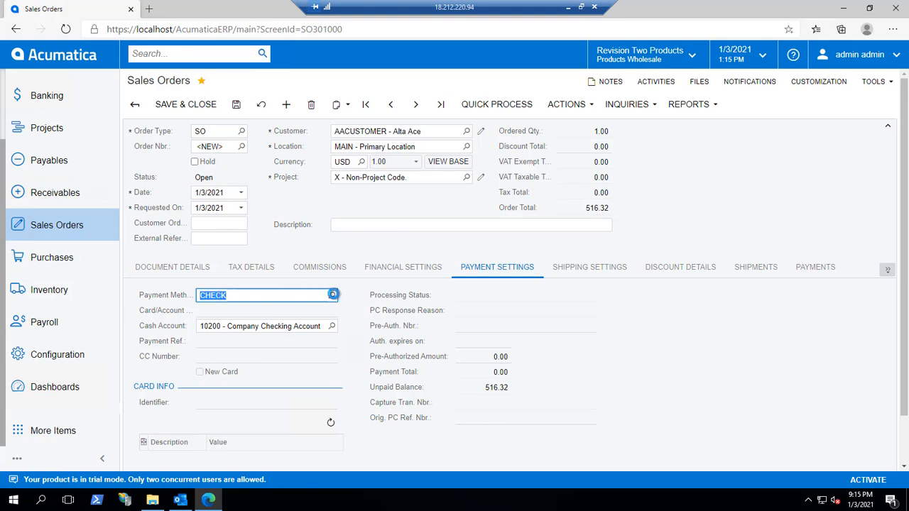
left_click(331, 294)
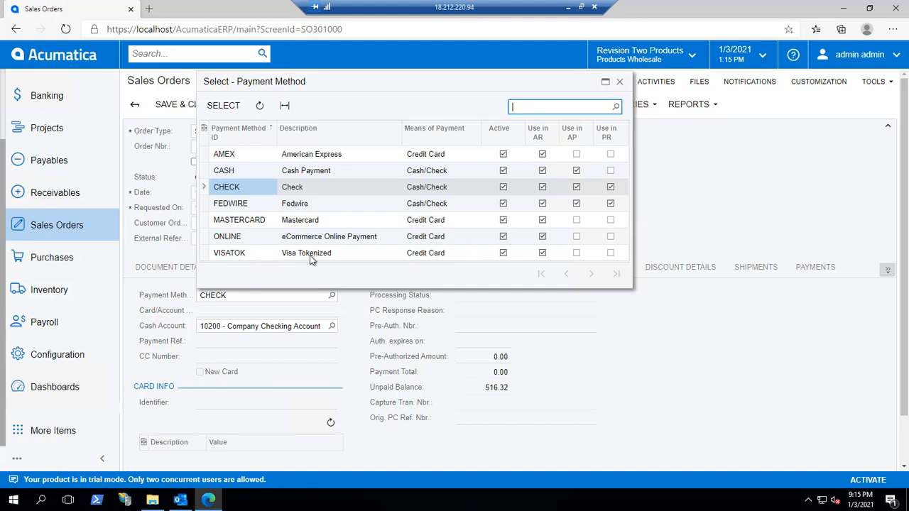
left_click(621, 83)
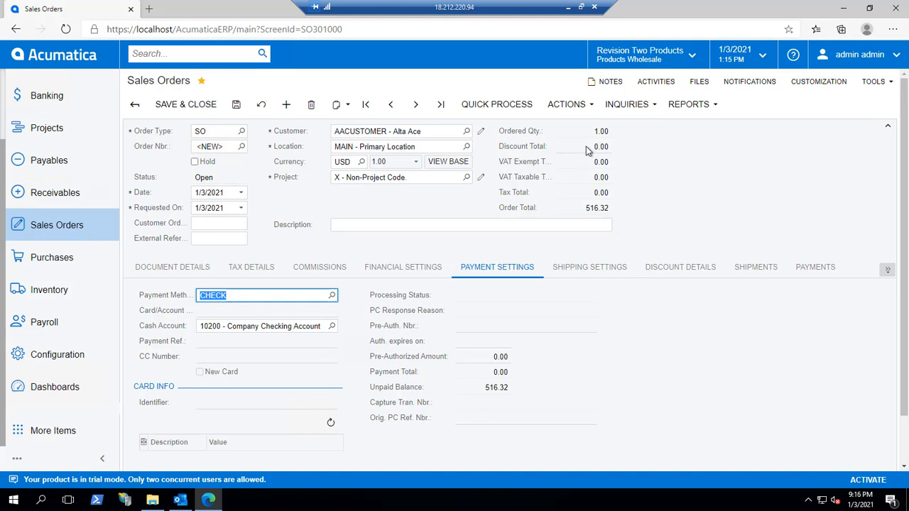
Email the Alta Ace sales order to the customer and open the order's tasks and activities.
left_click(570, 106)
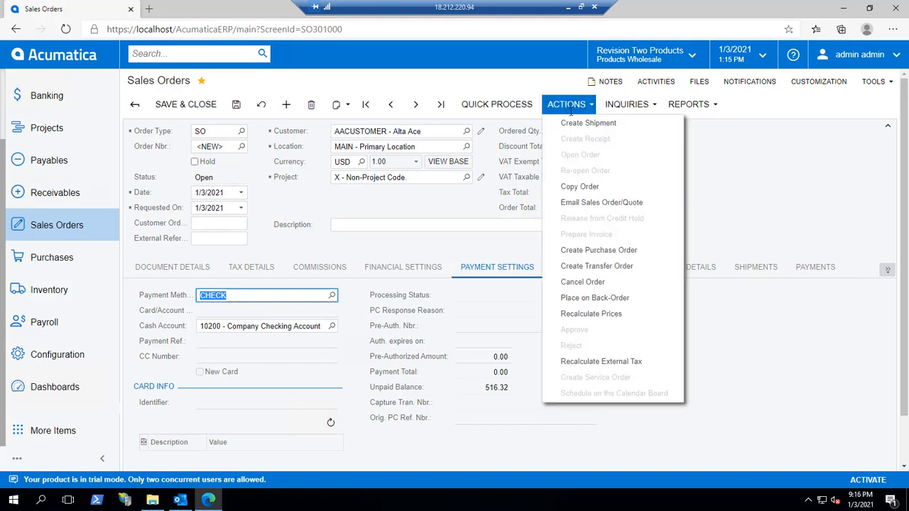
left_click(580, 203)
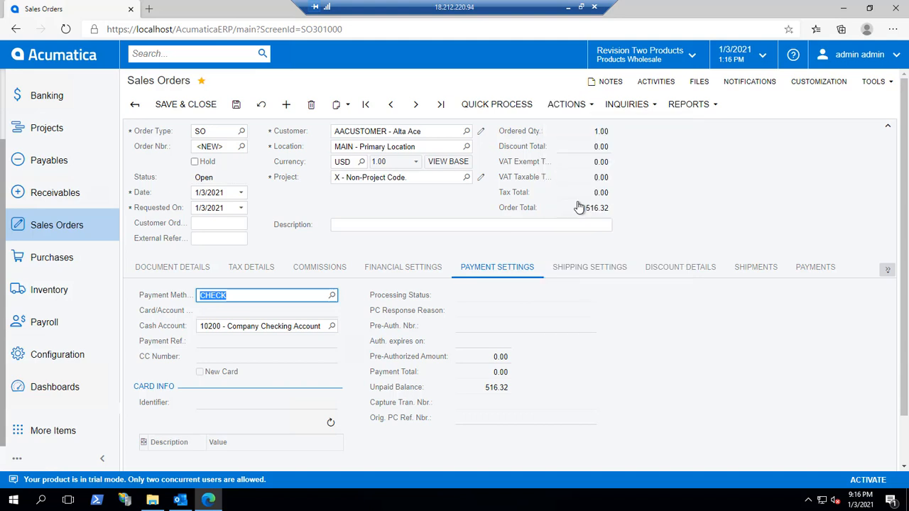
left_click(659, 83)
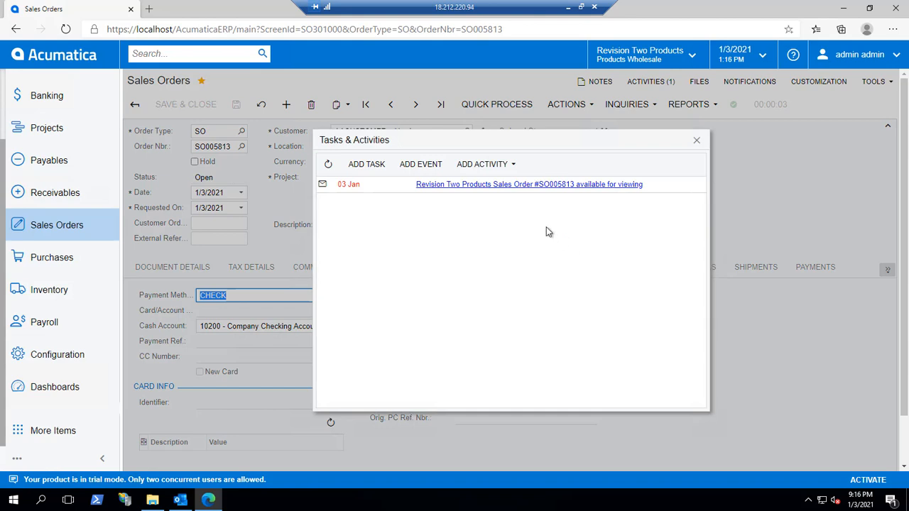
Open the logged email activity and view the sales order PDF attached to it.
left_click(534, 185)
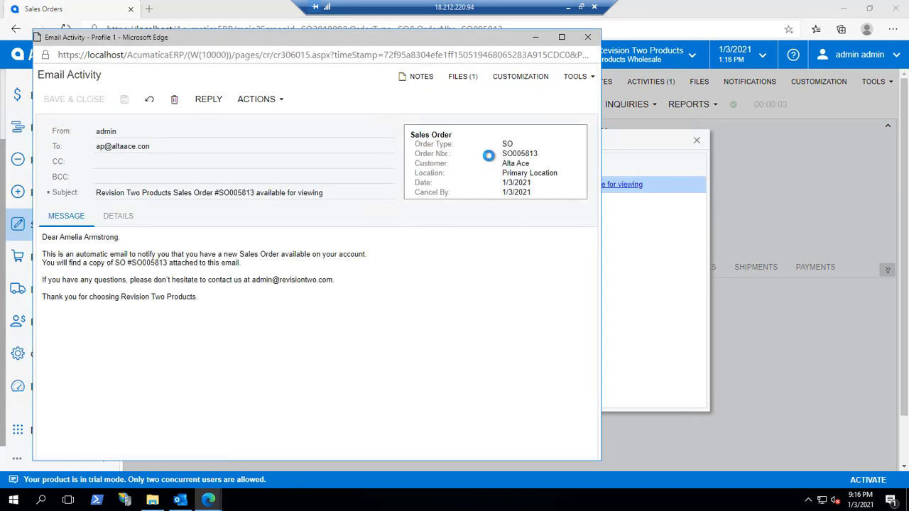
left_click(462, 76)
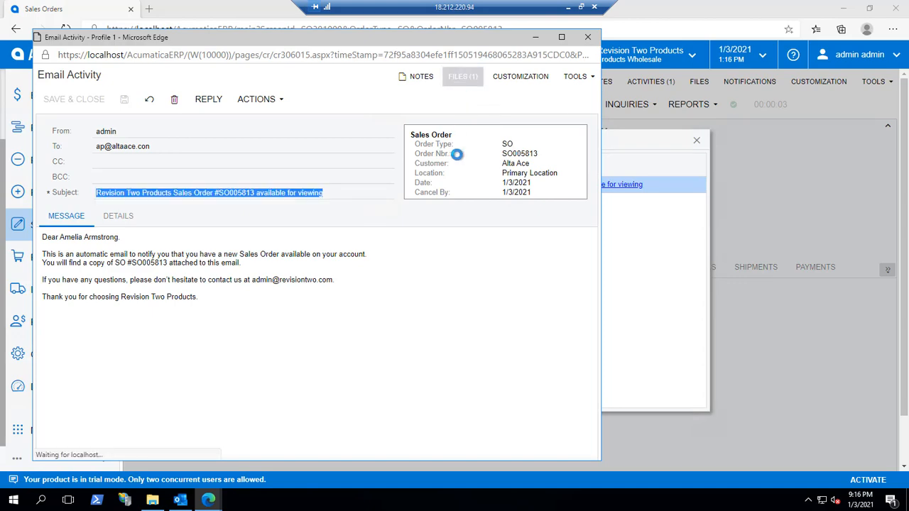
left_click(201, 201)
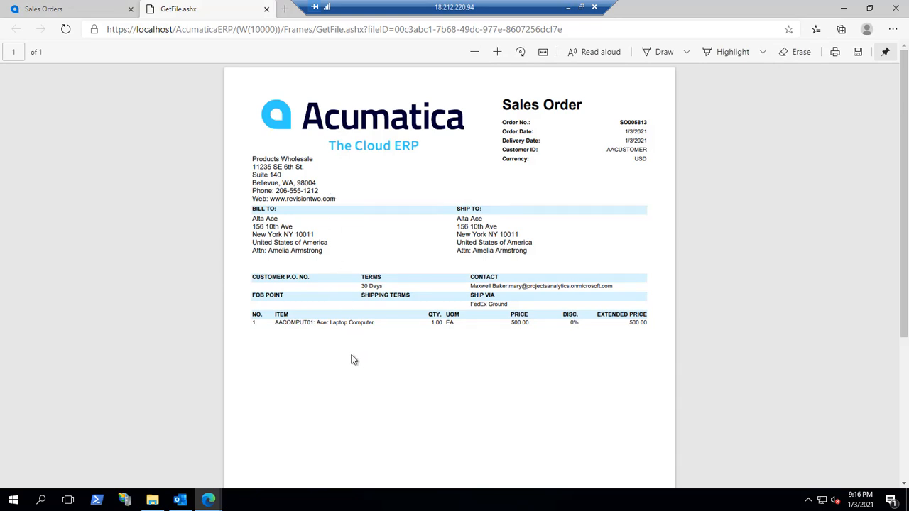
left_click(266, 11)
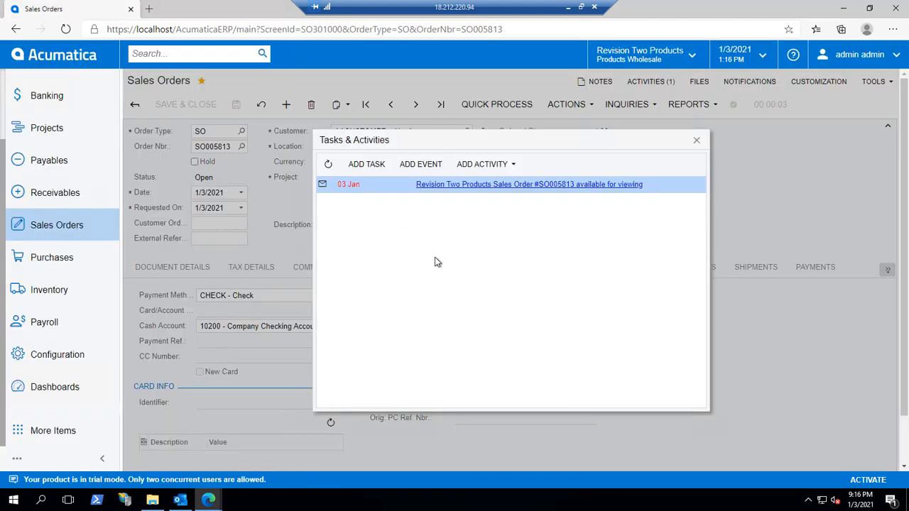
left_click(696, 142)
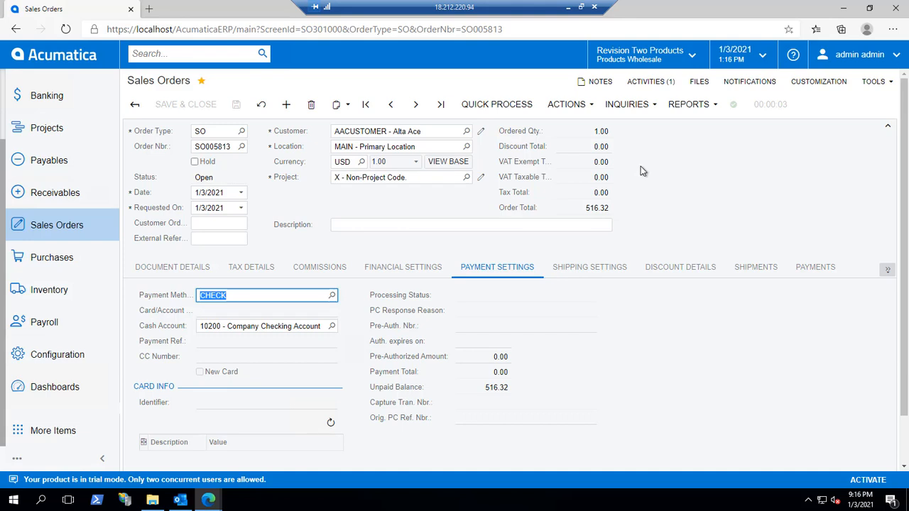
left_click(568, 105)
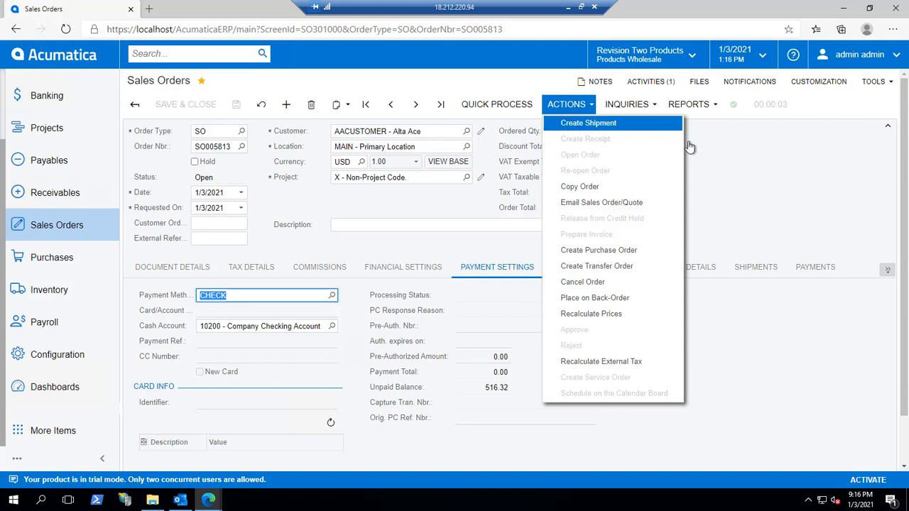
left_click(728, 161)
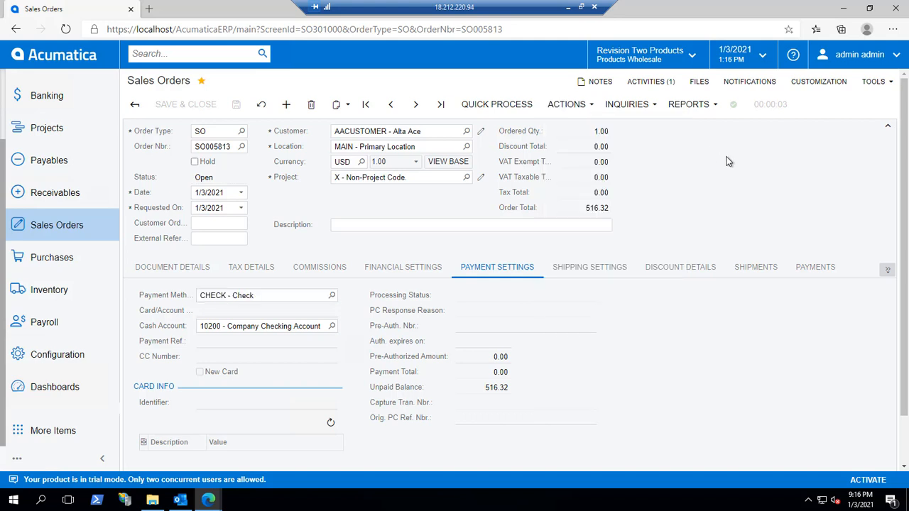
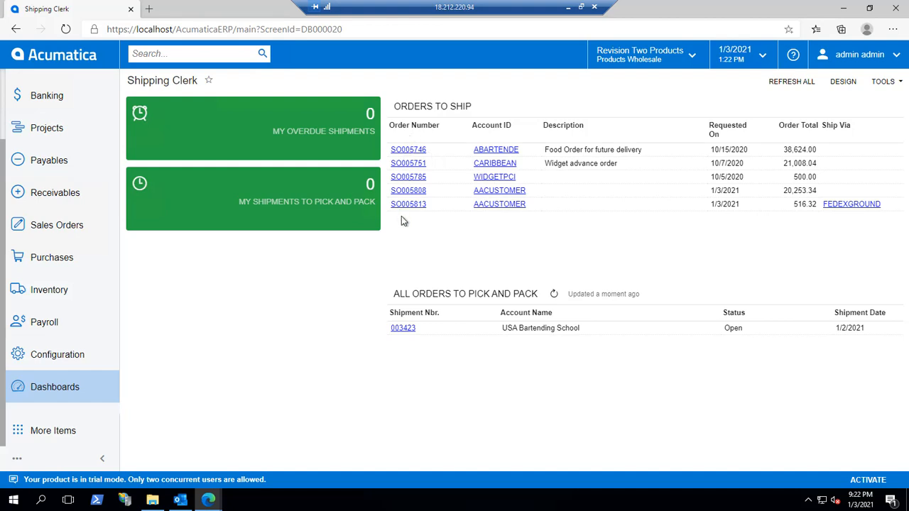
left_click(56, 226)
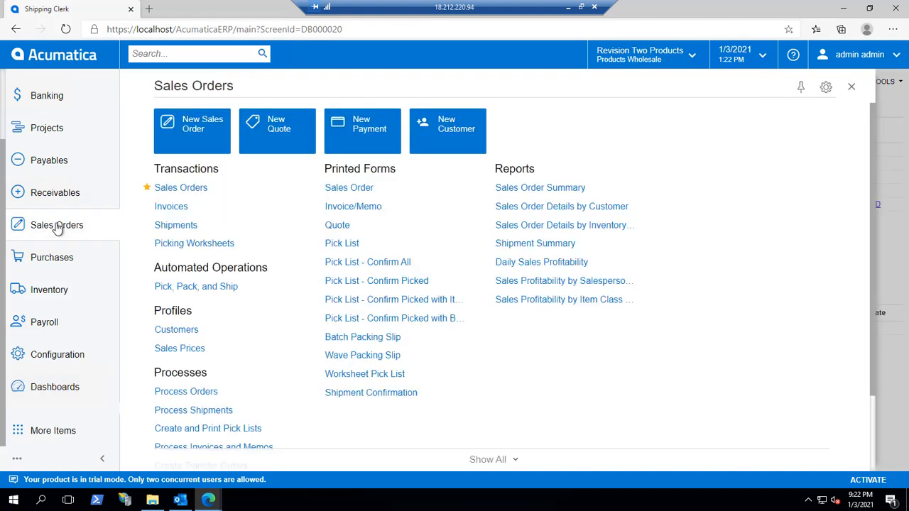
scroll(257, 343, "down", 2)
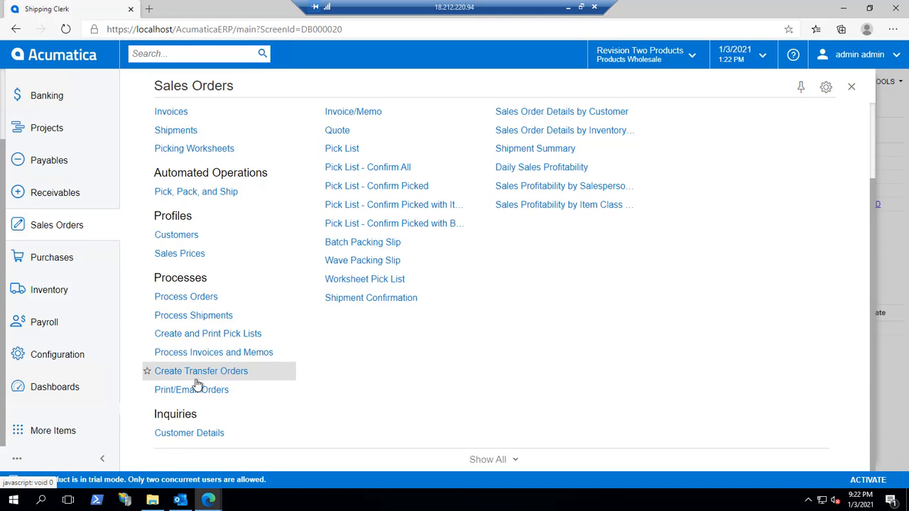
Open the AACUSTOMER order shipping via FEDEXGROUND from the Shipping Clerk dashboard's orders to ship.
left_click(66, 388)
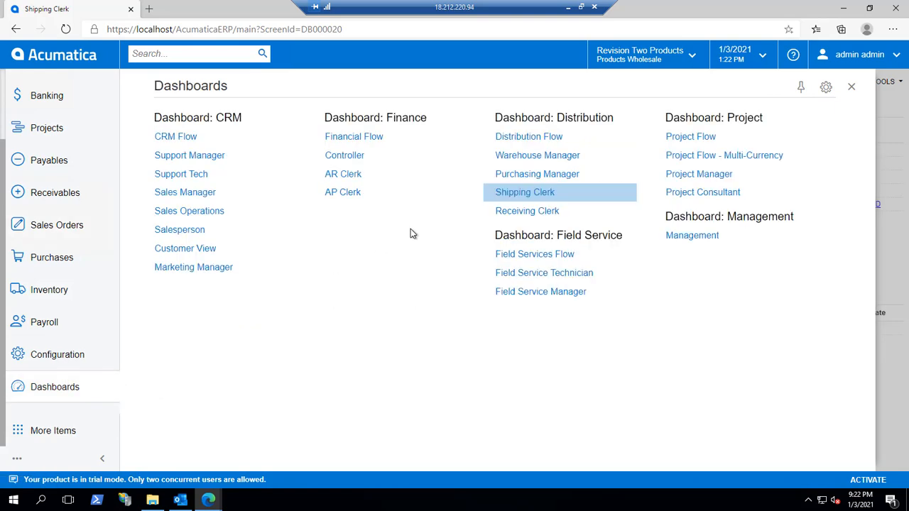
left_click(544, 191)
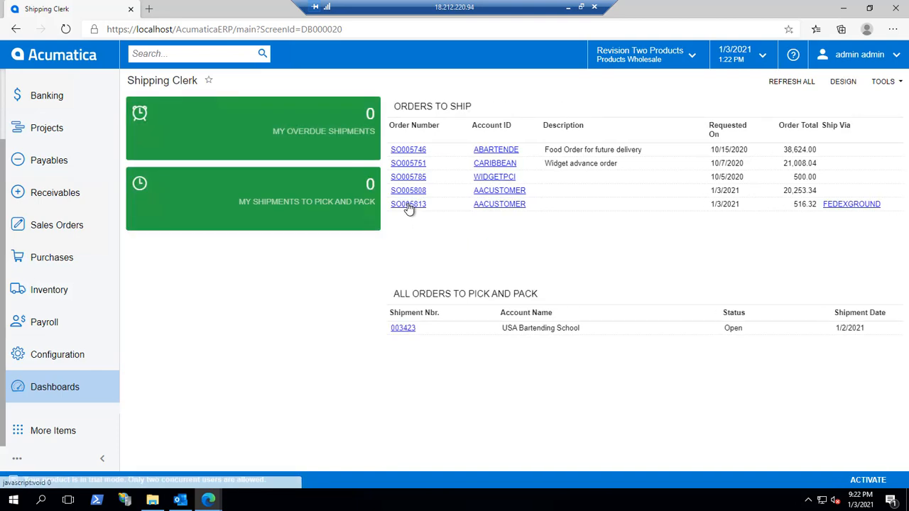
left_click(409, 204)
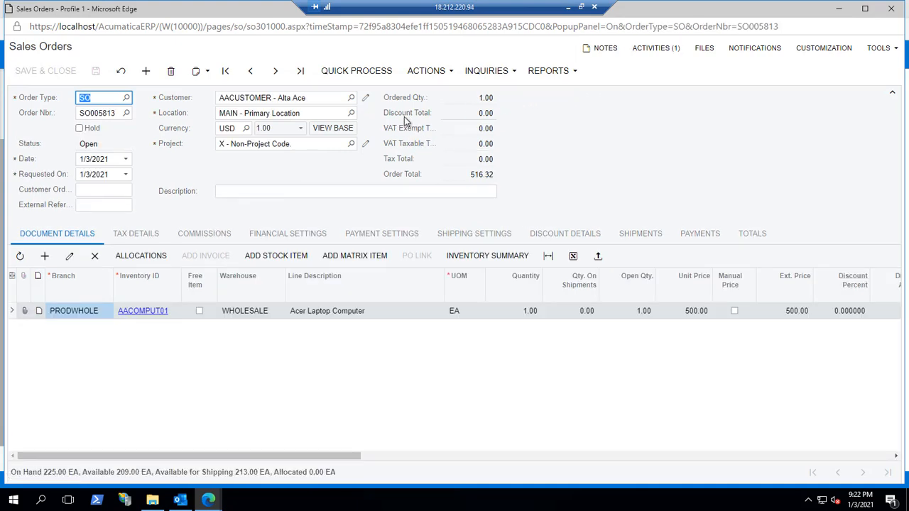
Create a shipment for the order dated 1/3/2021 from the WHOLESALE warehouse, and print its pick list.
left_click(428, 74)
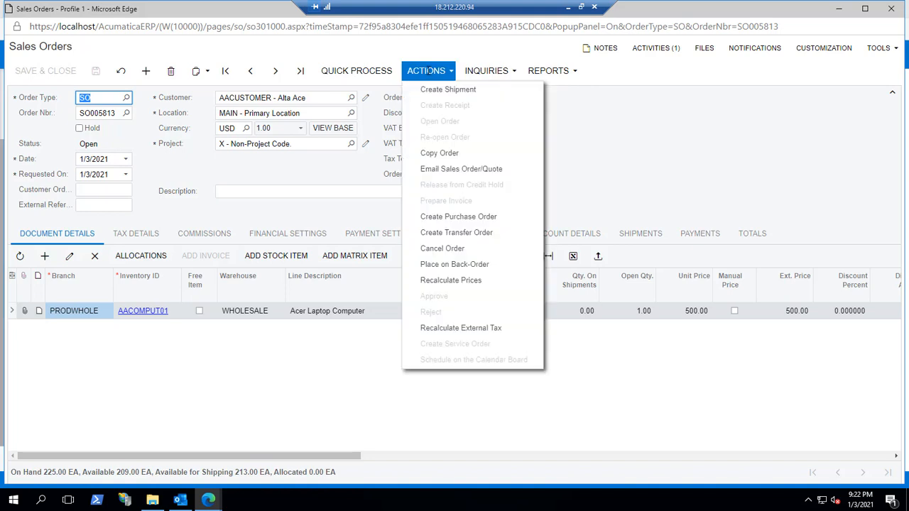
left_click(428, 94)
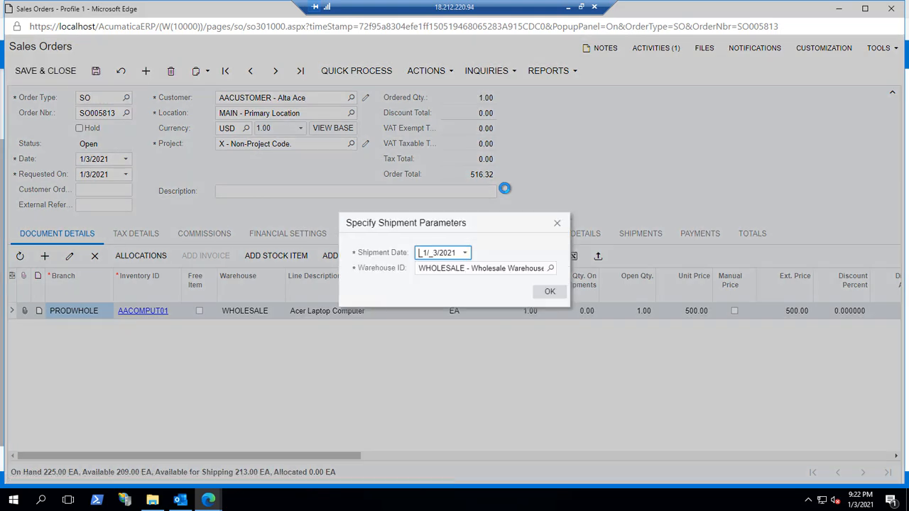
left_click(548, 289)
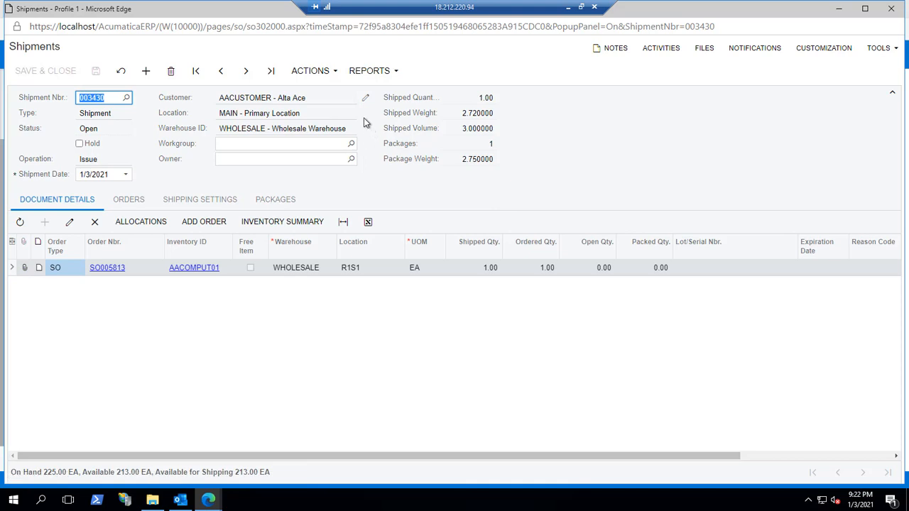
left_click(333, 74)
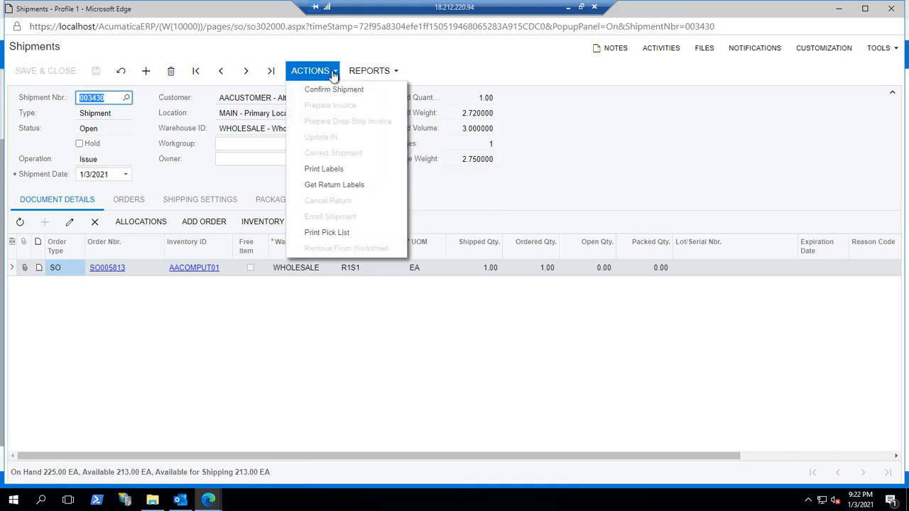
left_click(339, 235)
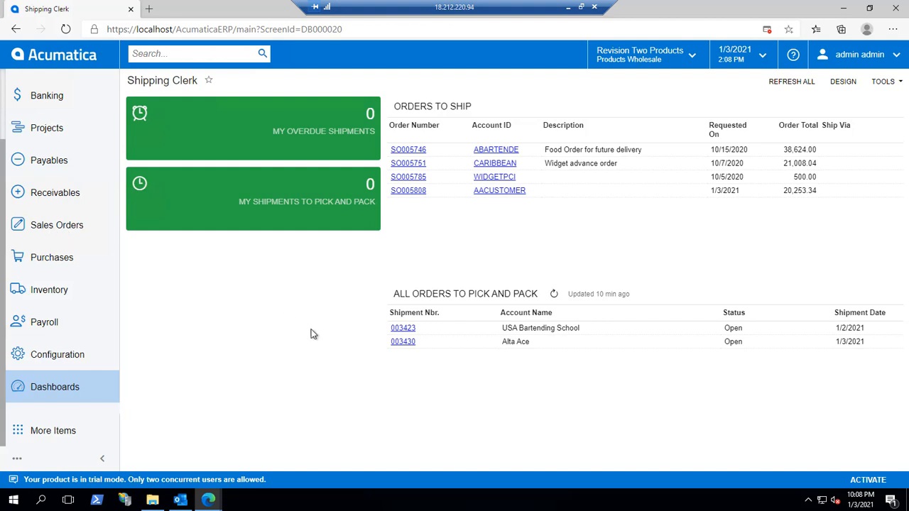
Open the Alta Ace shipment to pick and pack, mark its MEDIUM package as confirmed and confirm the shipment.
left_click(403, 341)
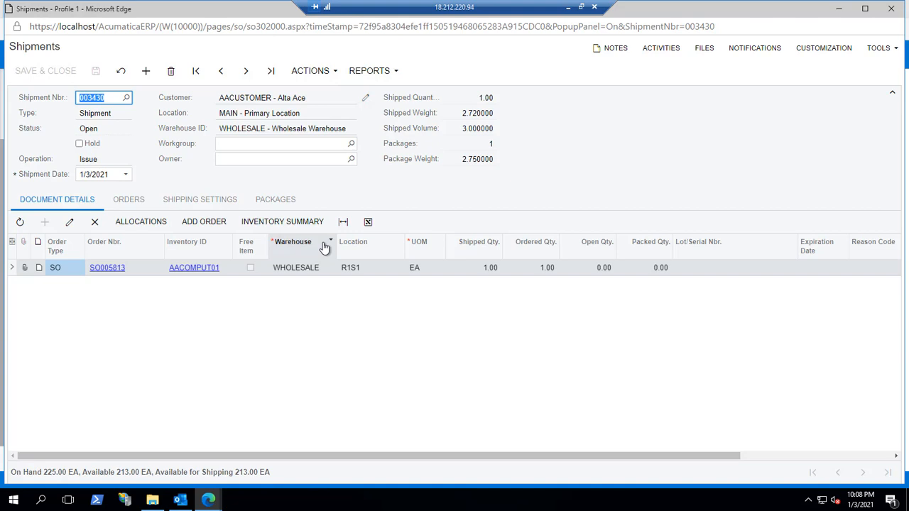
left_click(277, 201)
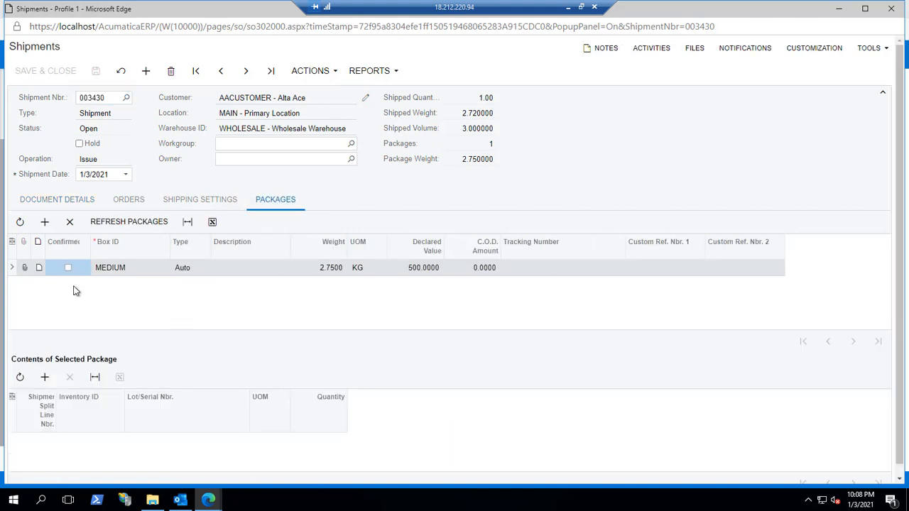
left_click(71, 268)
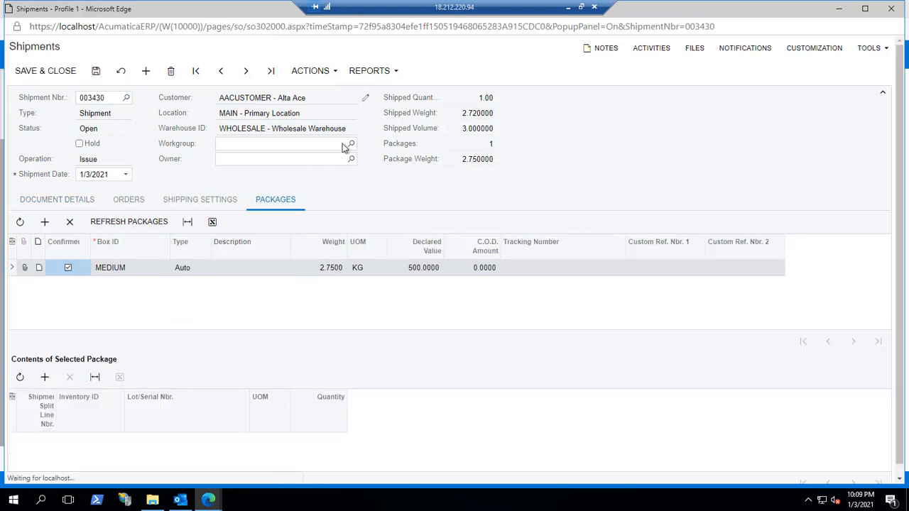
left_click(317, 71)
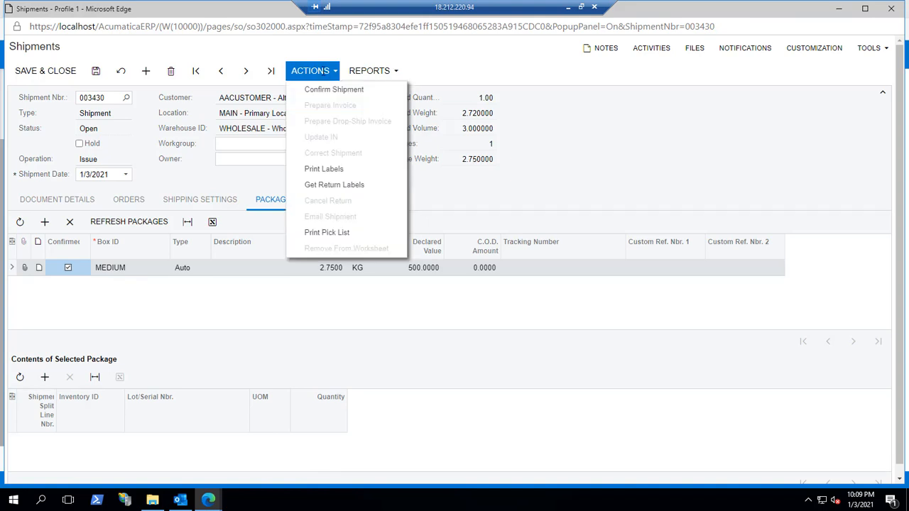
left_click(330, 90)
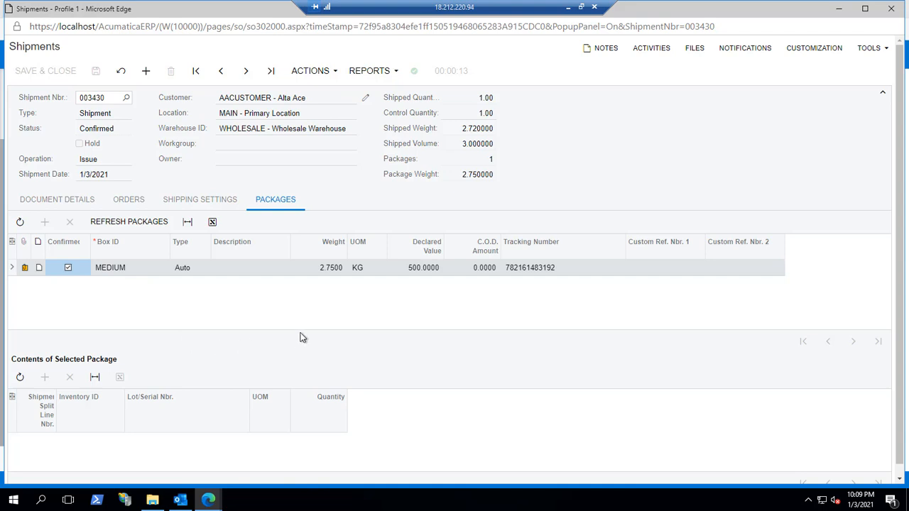
left_click(324, 73)
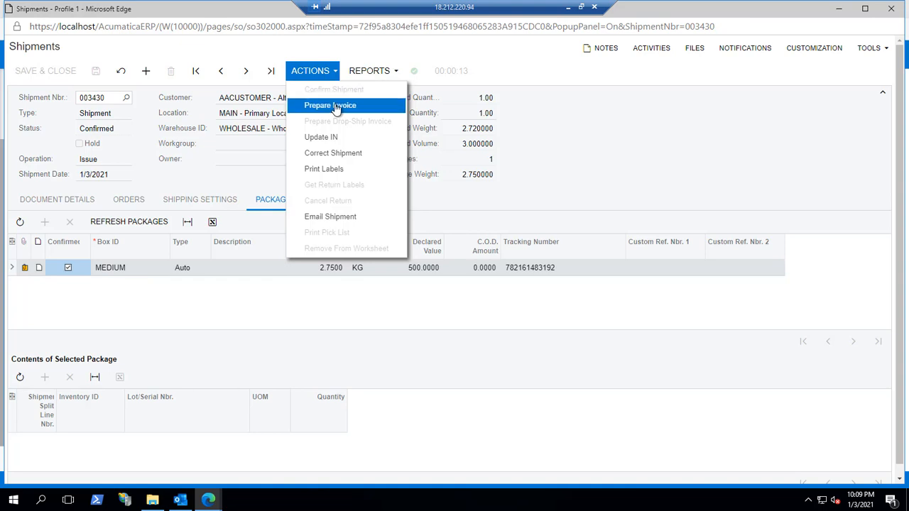
left_click(298, 316)
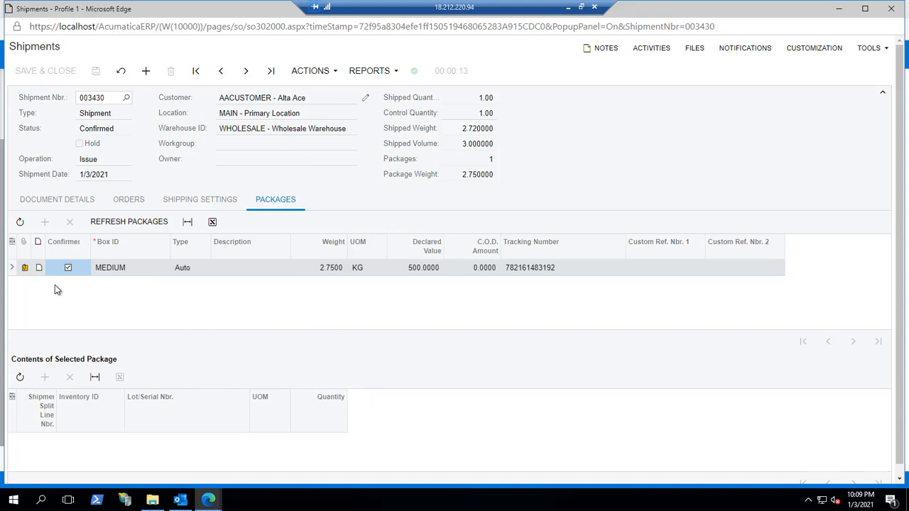
Open the shipping label image attached to the shipment's MEDIUM package.
left_click(25, 268)
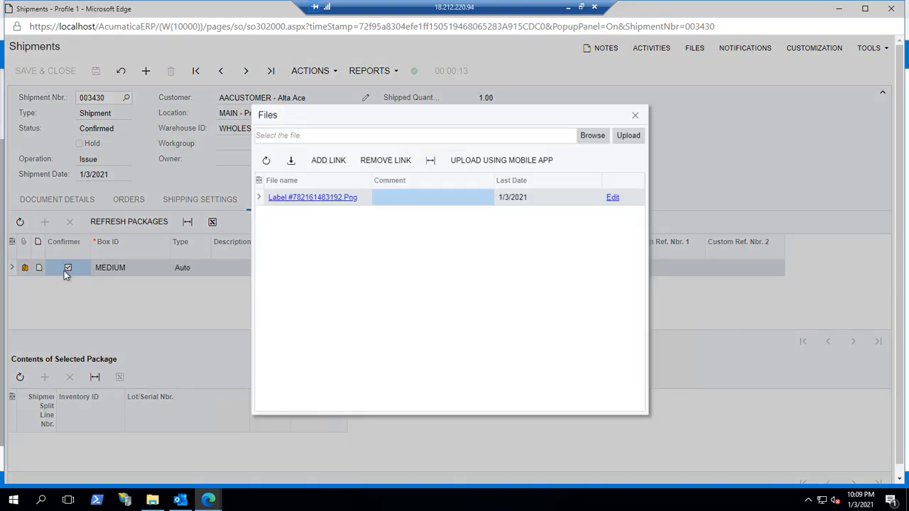
left_click(303, 204)
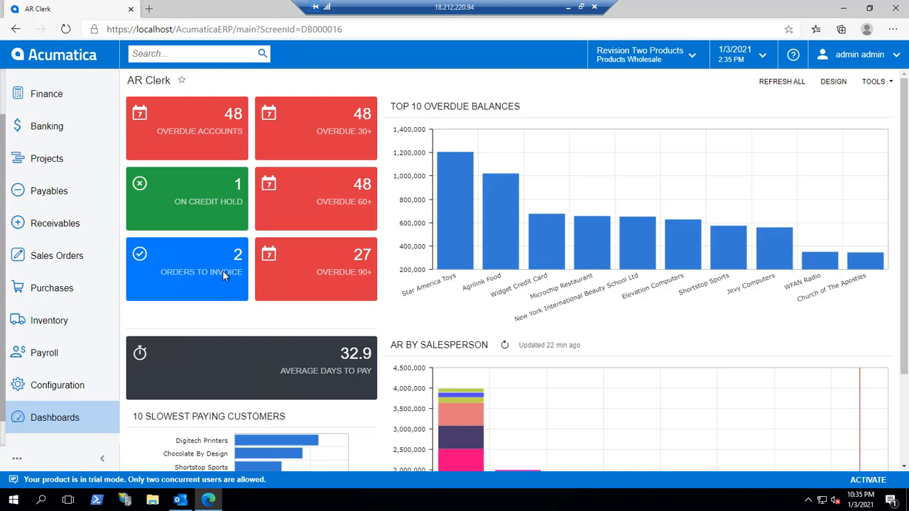
Process the Alta Ace shipment dated 1/3/2021 with the Prepare Invoice action.
left_click(57, 260)
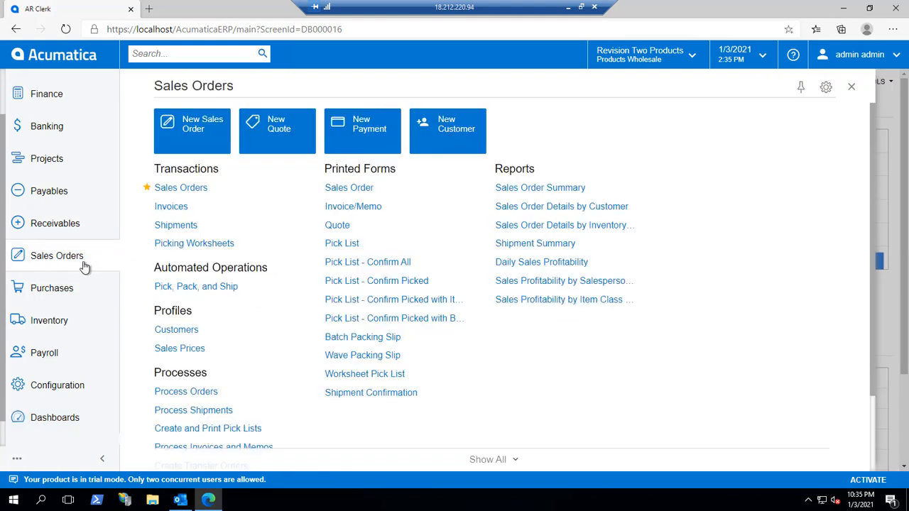
scroll(288, 316, "down", 1)
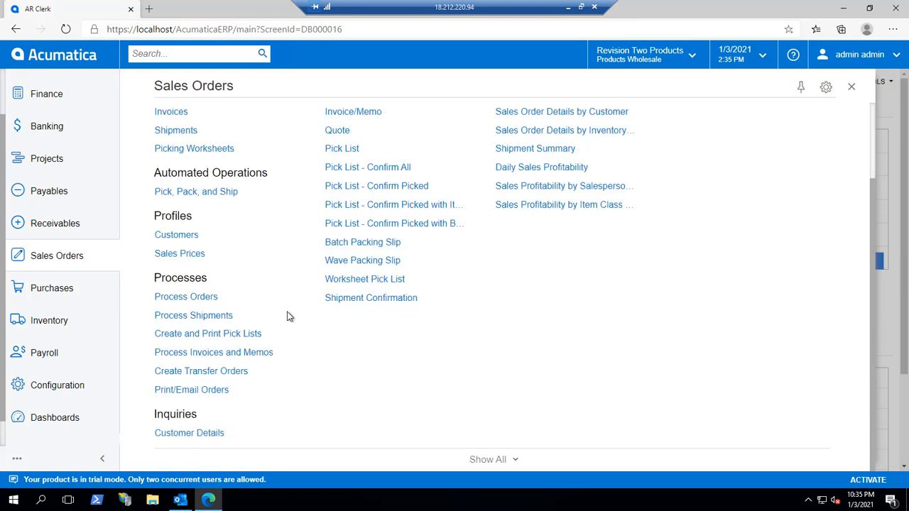
left_click(226, 320)
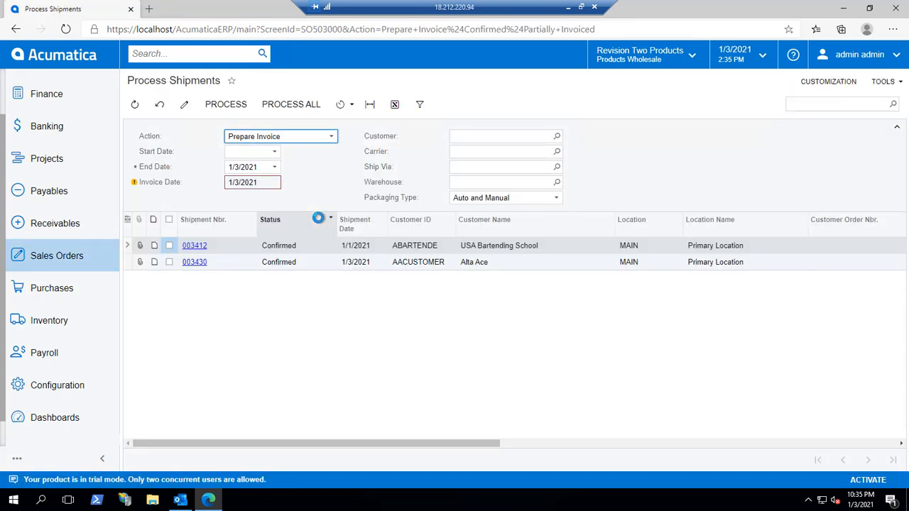
left_click(302, 140)
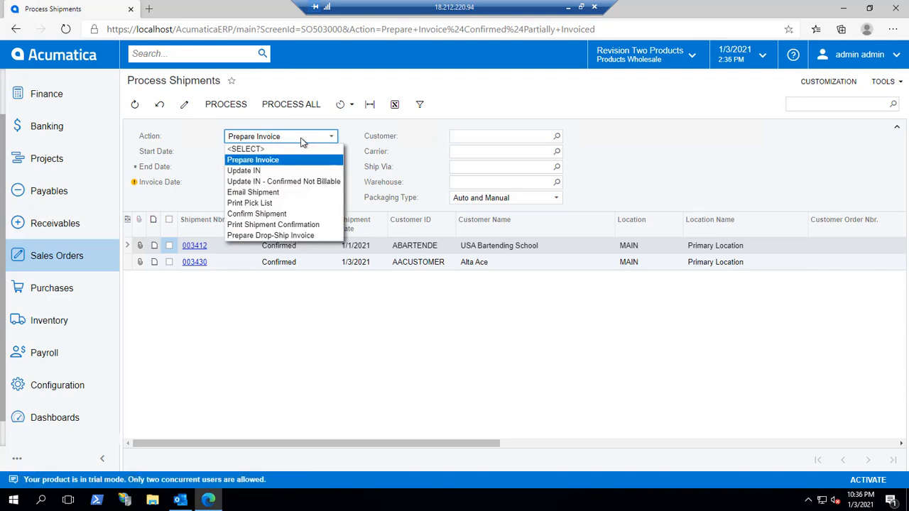
left_click(302, 140)
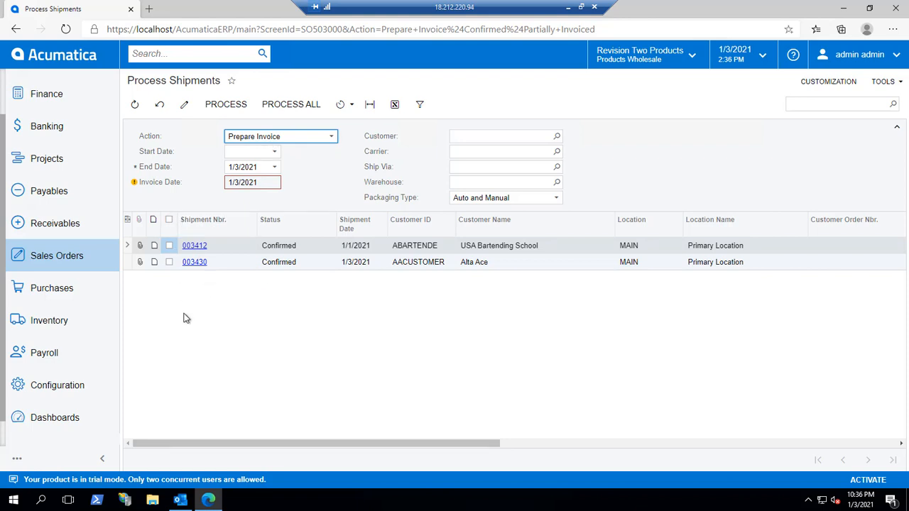
left_click(169, 262)
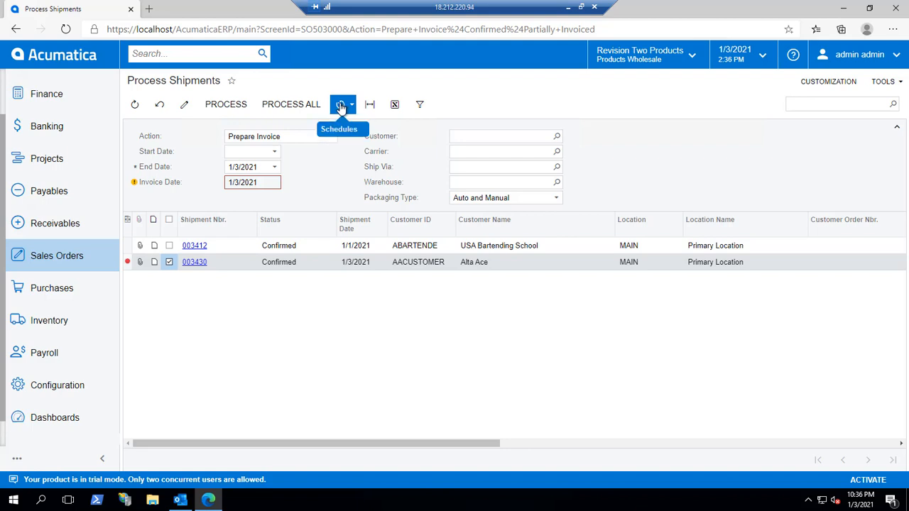
left_click(224, 105)
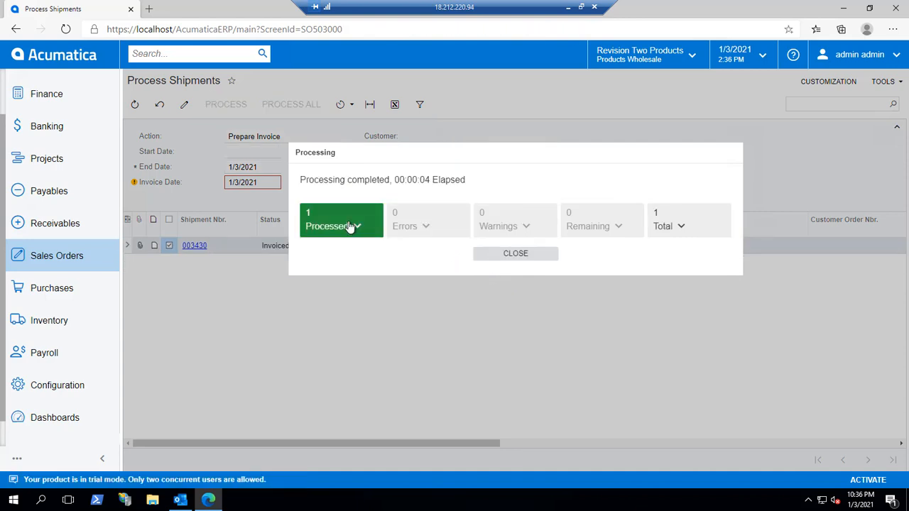
Open the invoice linked to the processed Alta Ace shipment's order and email it to the customer.
left_click(348, 227)
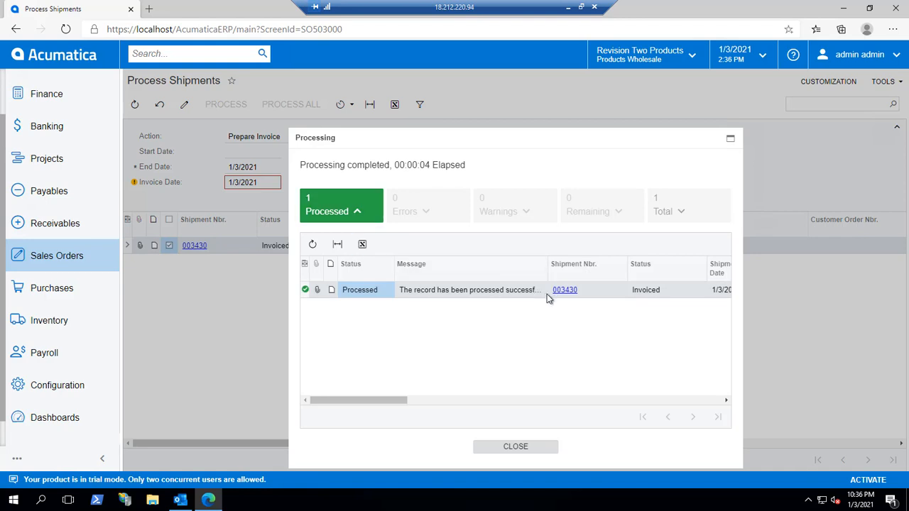
left_click(563, 292)
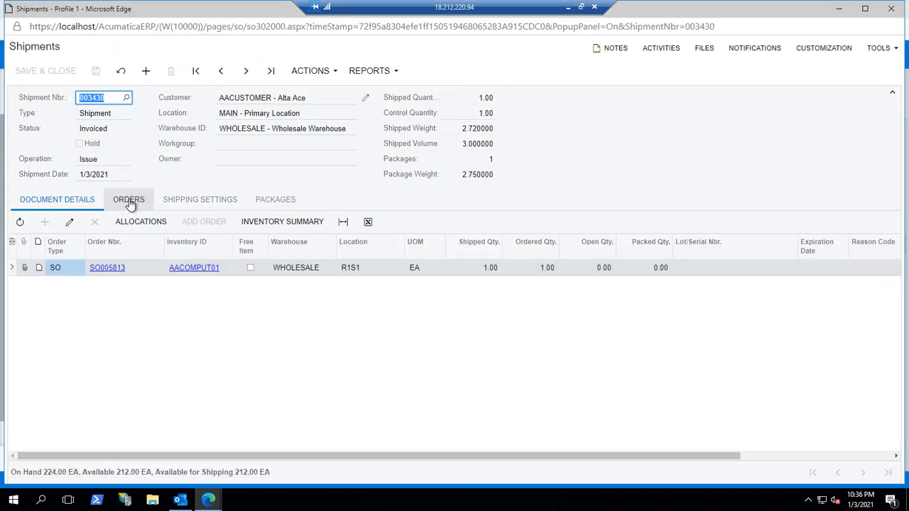
left_click(130, 203)
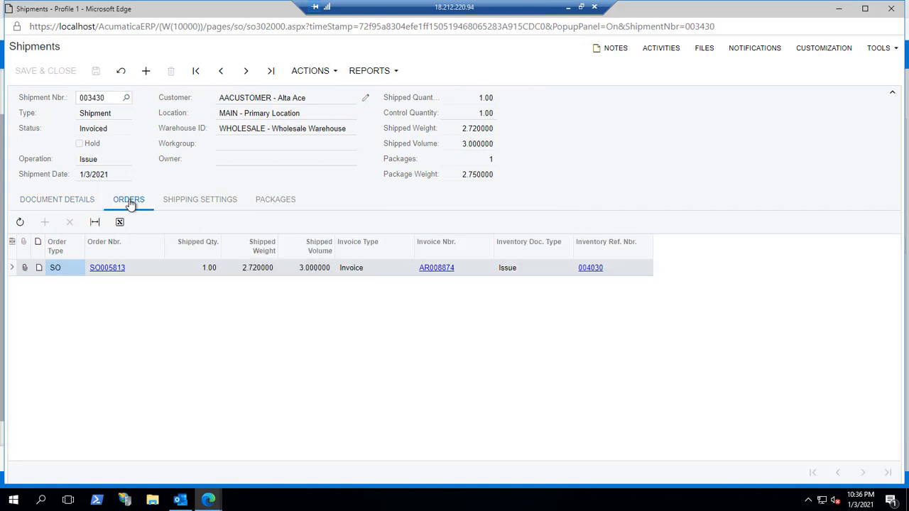
left_click(436, 268)
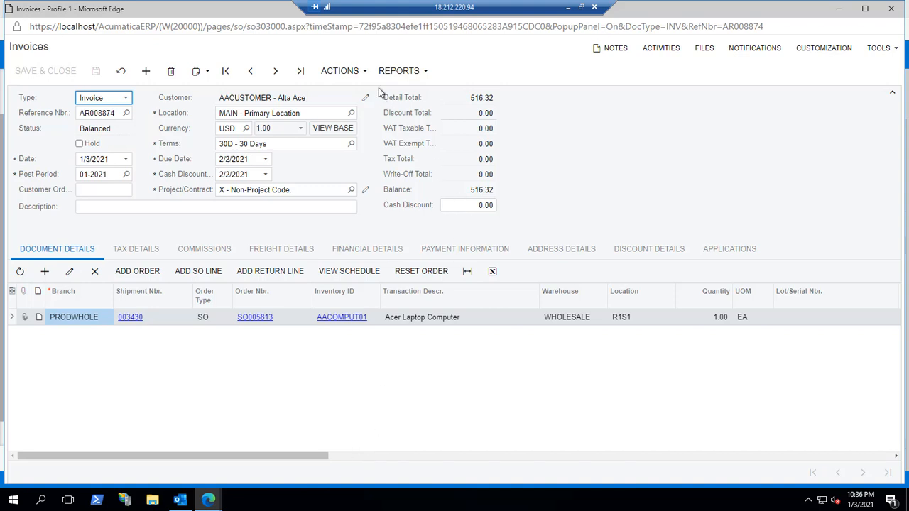
left_click(355, 71)
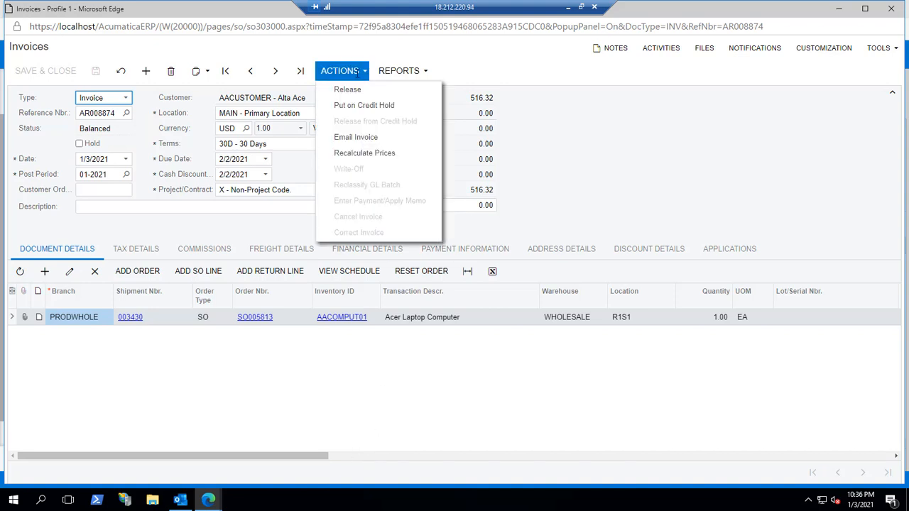
left_click(365, 139)
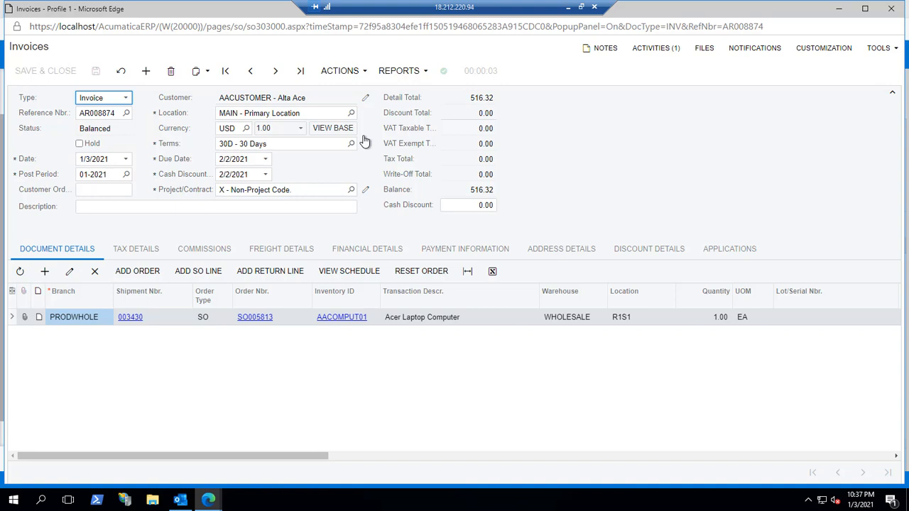
Check the invoice's email activity and view the invoice PDF attached to it.
left_click(655, 49)
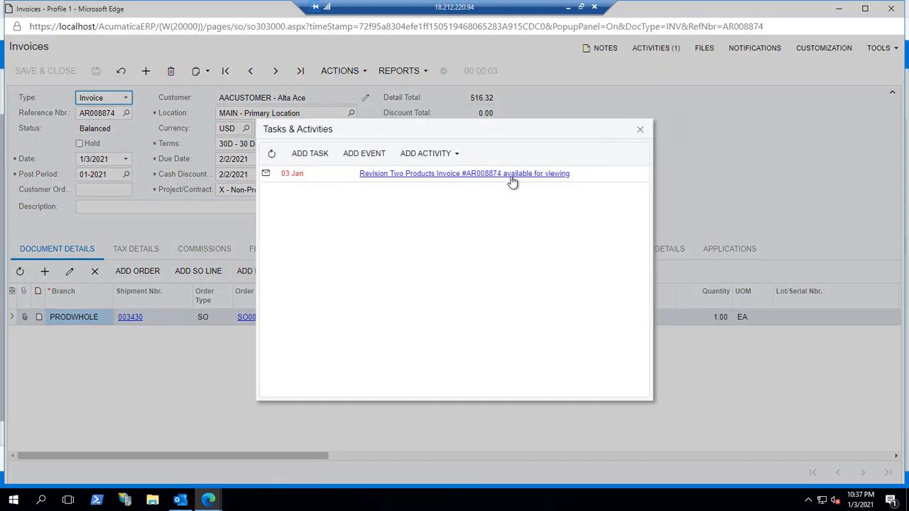
left_click(508, 174)
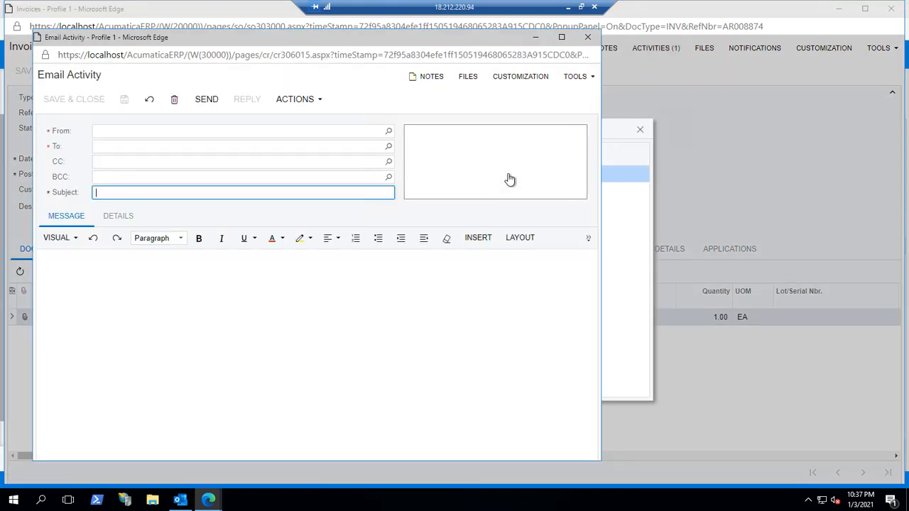
left_click(463, 81)
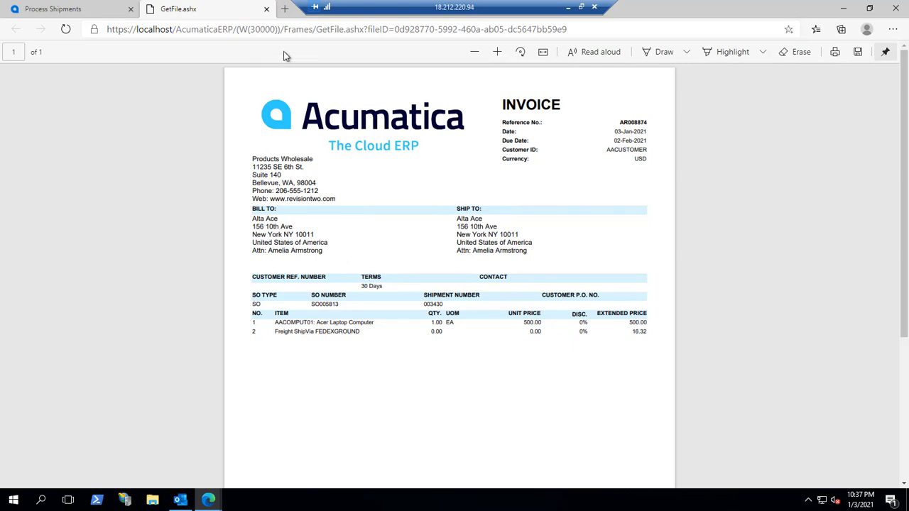
left_click(265, 10)
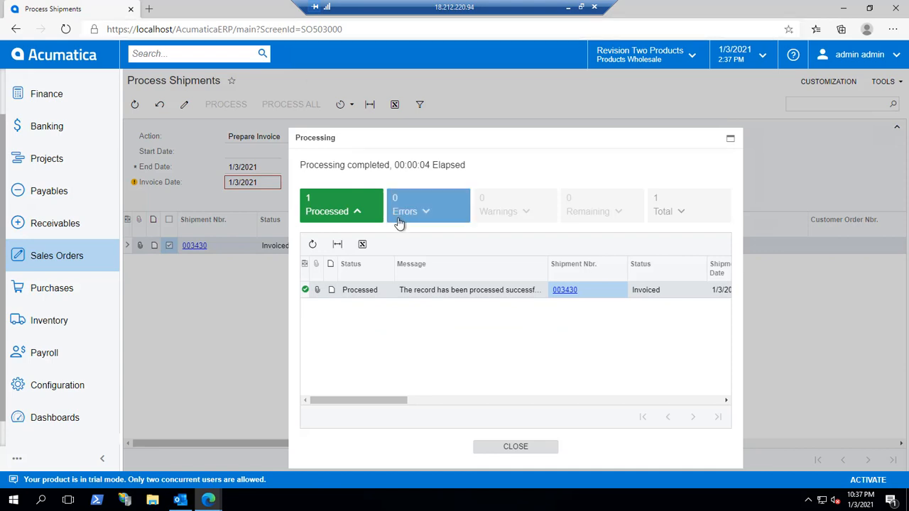
Reopen the Alta Ace invoice from the processed shipment and release it.
left_click(565, 290)
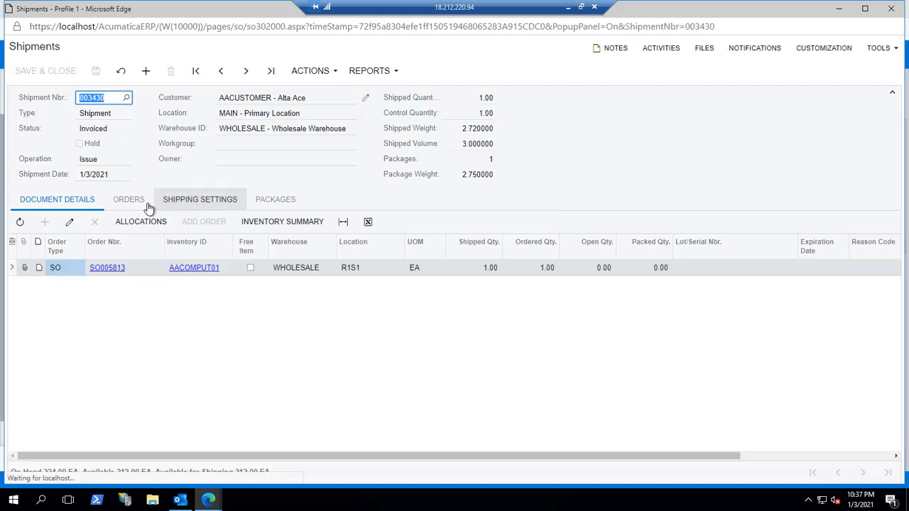
left_click(131, 201)
left_click(427, 268)
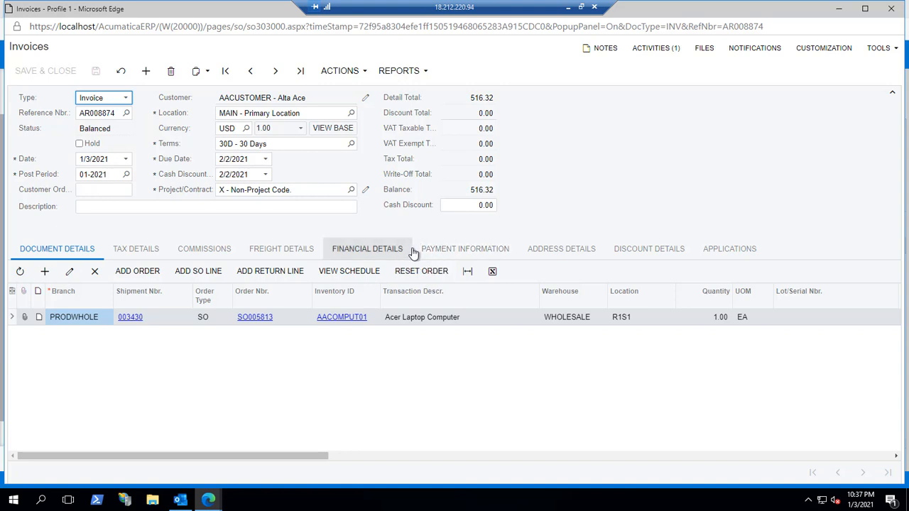
left_click(350, 72)
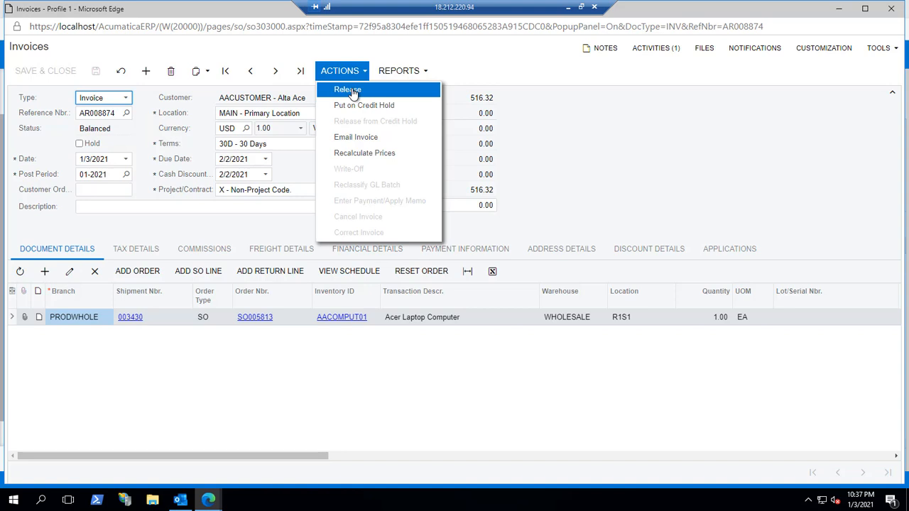
left_click(351, 91)
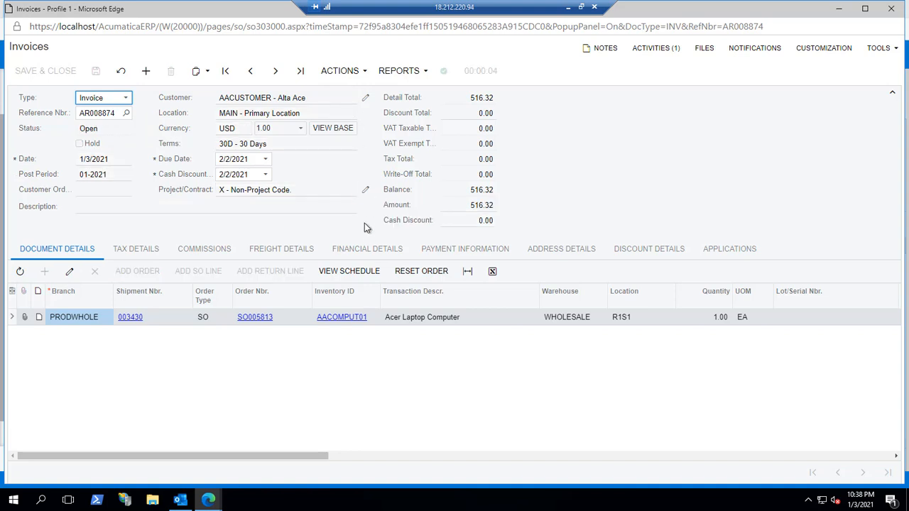
View the journal transactions of the GL batch linked in the released invoice's financial details.
left_click(368, 248)
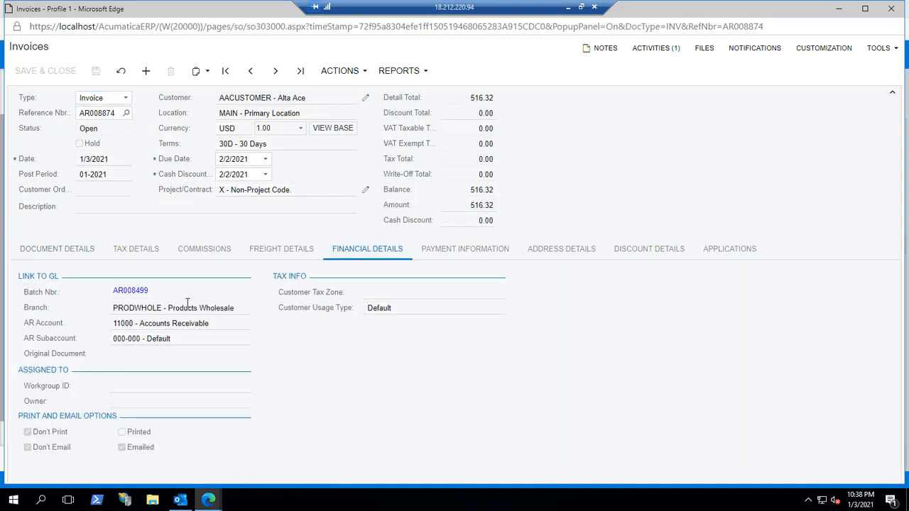
left_click(126, 291)
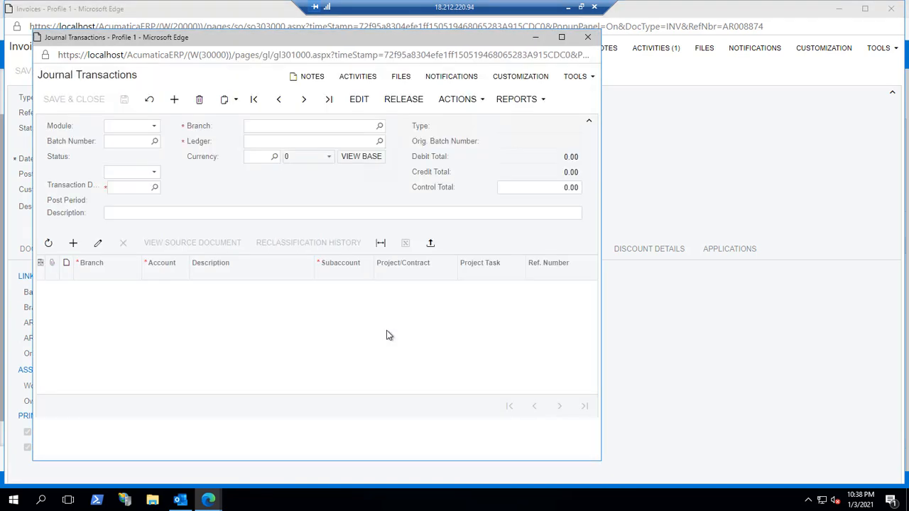
left_click(562, 38)
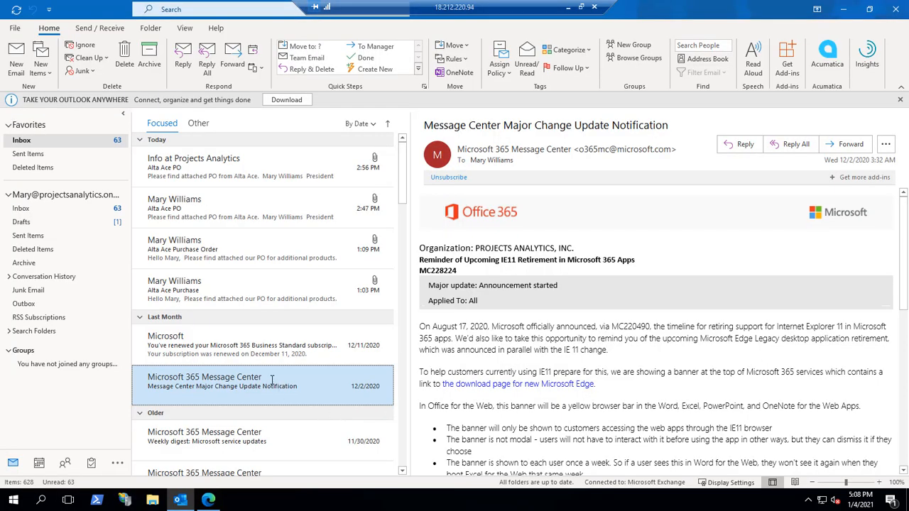
In Outlook, open the Acumatica add-in for the Alta Ace PO email received from Projects Analytics at 2:56 PM.
left_click(827, 71)
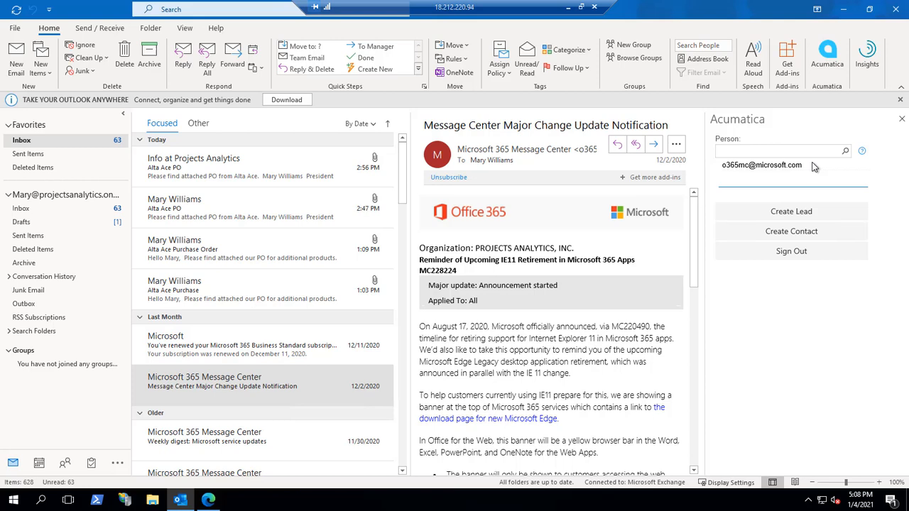
left_click(791, 213)
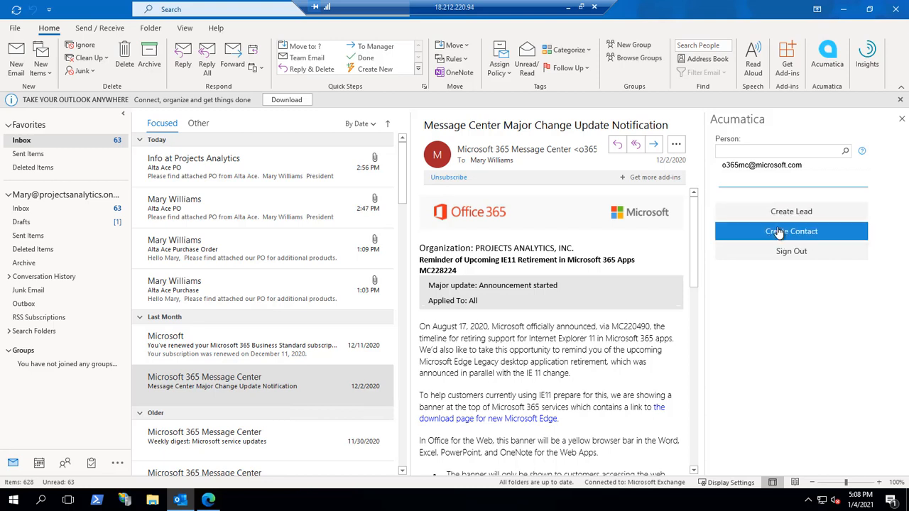
left_click(251, 163)
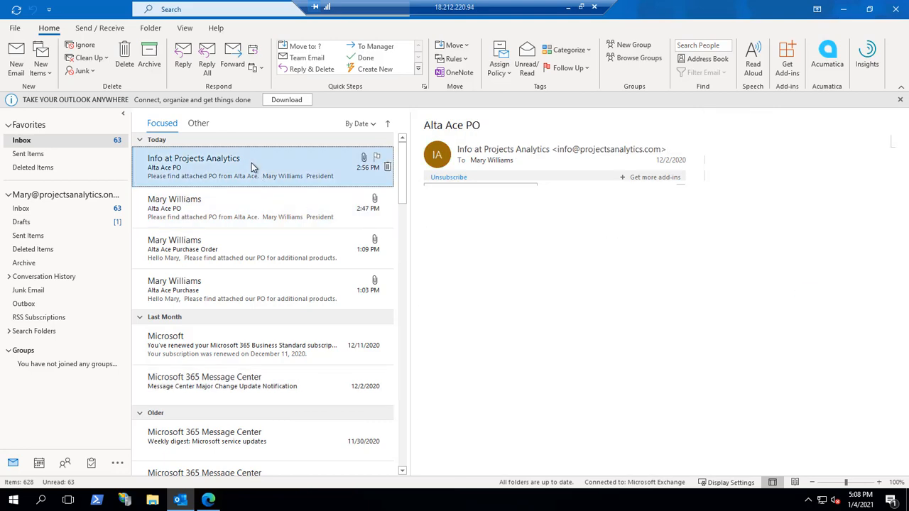
left_click(828, 60)
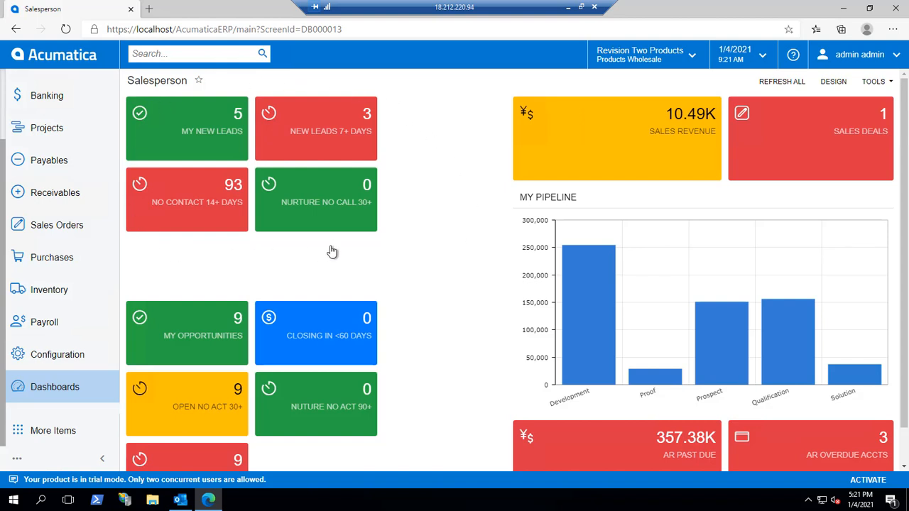
In Acumatica, review the contact information and activities of the Projects Analytics lead among the salesperson's new leads.
left_click(210, 134)
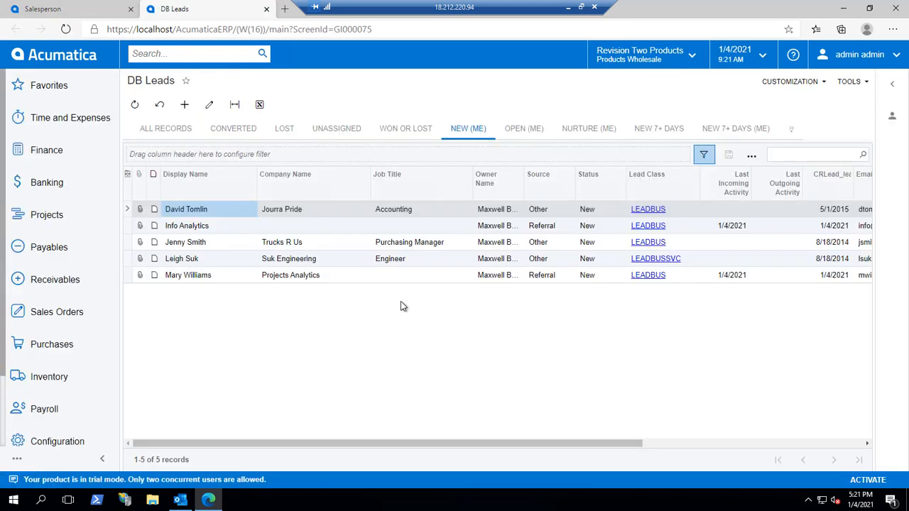
left_click(225, 280)
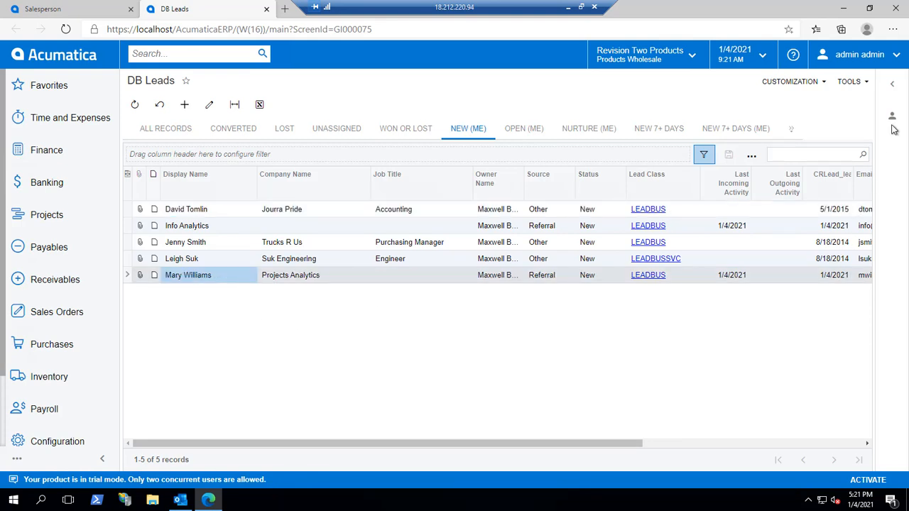
left_click(887, 86)
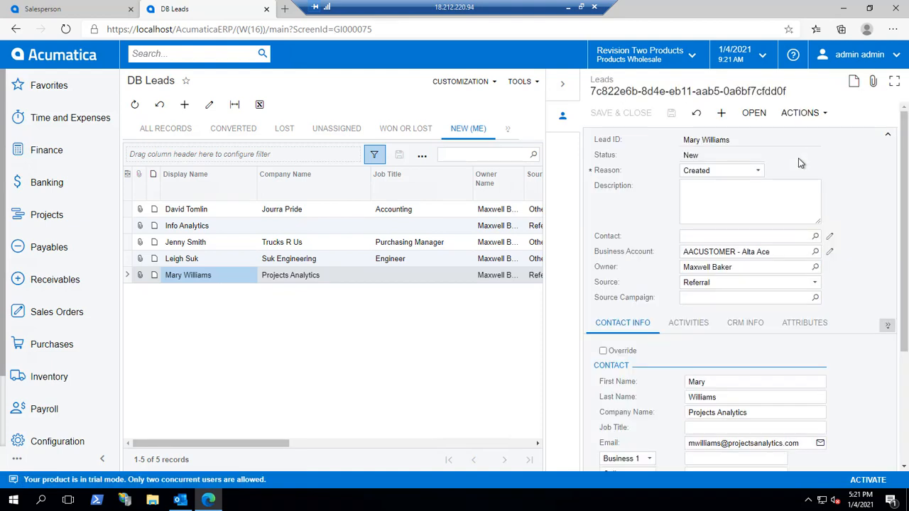
left_click_drag(903, 122, 904, 204)
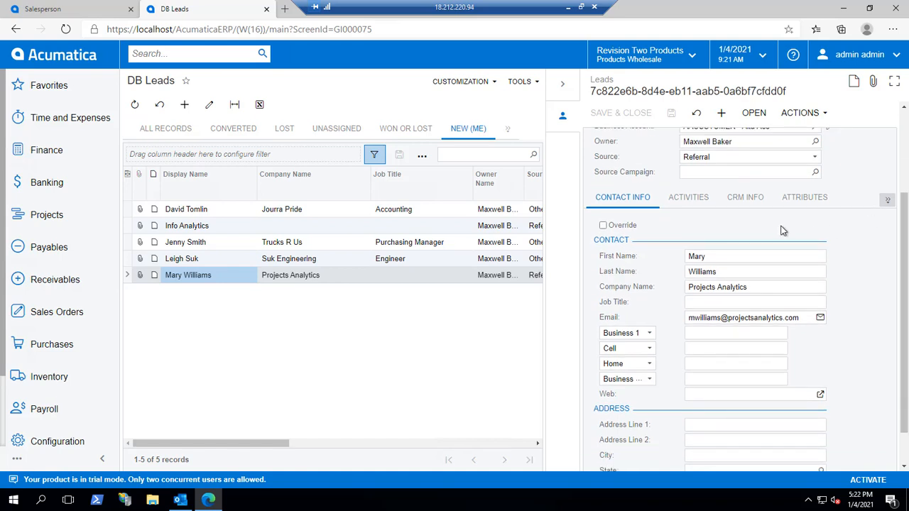
left_click(692, 200)
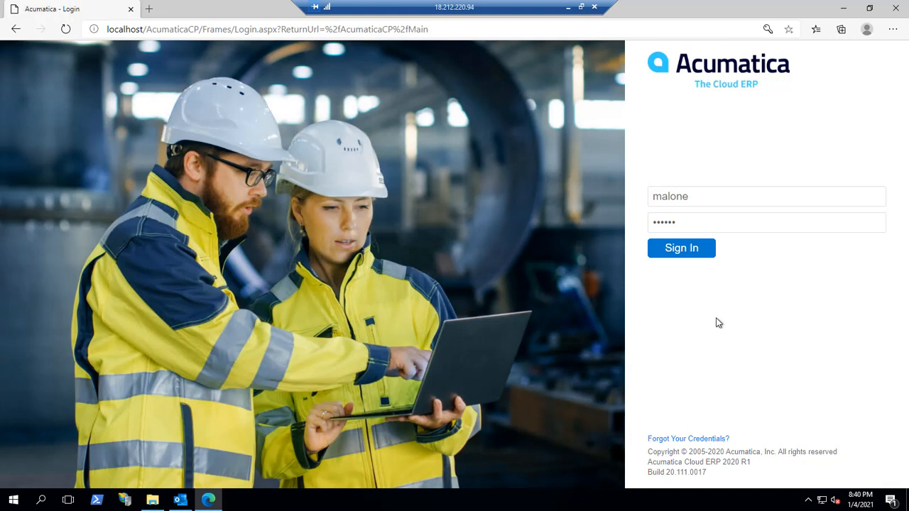
Sign in to the customer portal with the filled-in credentials and decline updating the saved password.
left_click(681, 249)
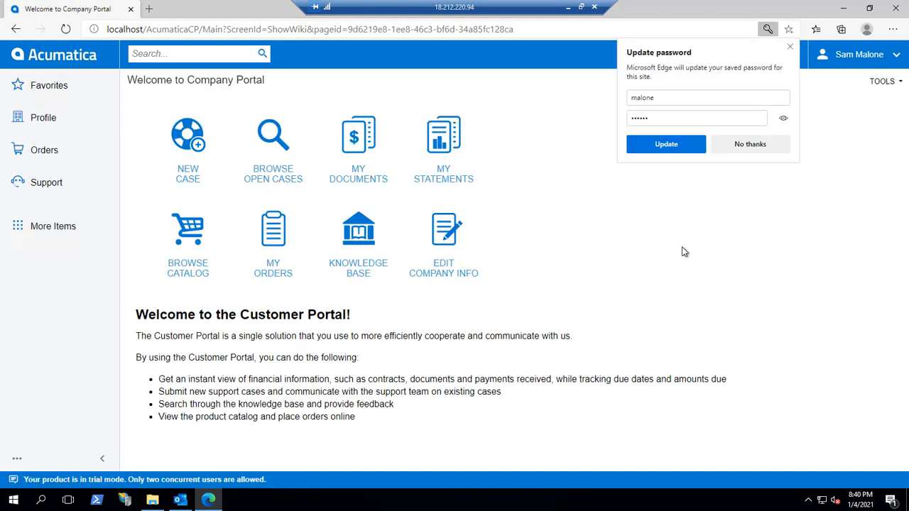
left_click(716, 143)
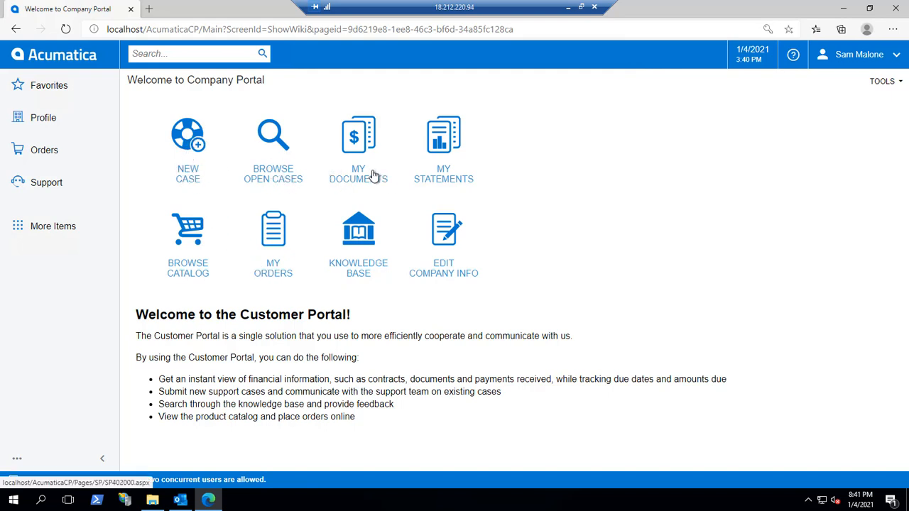
Add one Acer Laptop Computer (AACOMPUT01) from the portal catalog to the cart and open the cart.
left_click(195, 254)
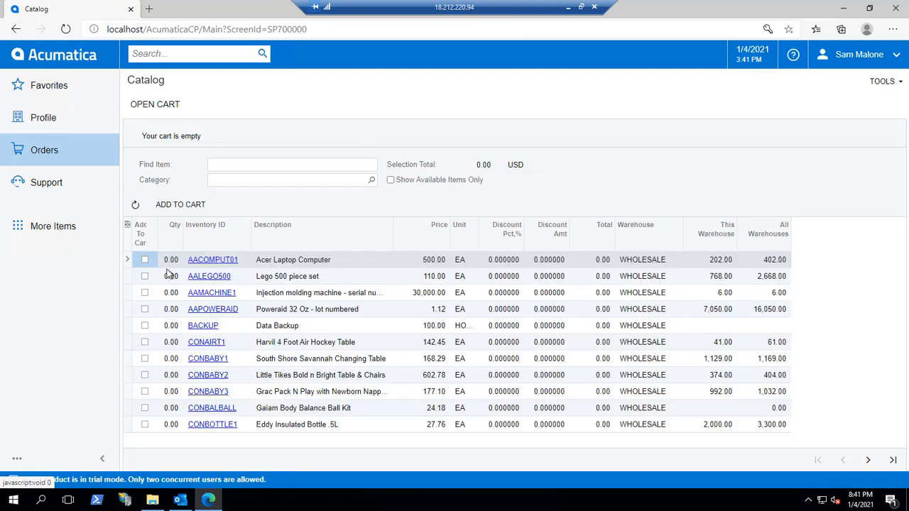
left_click(146, 260)
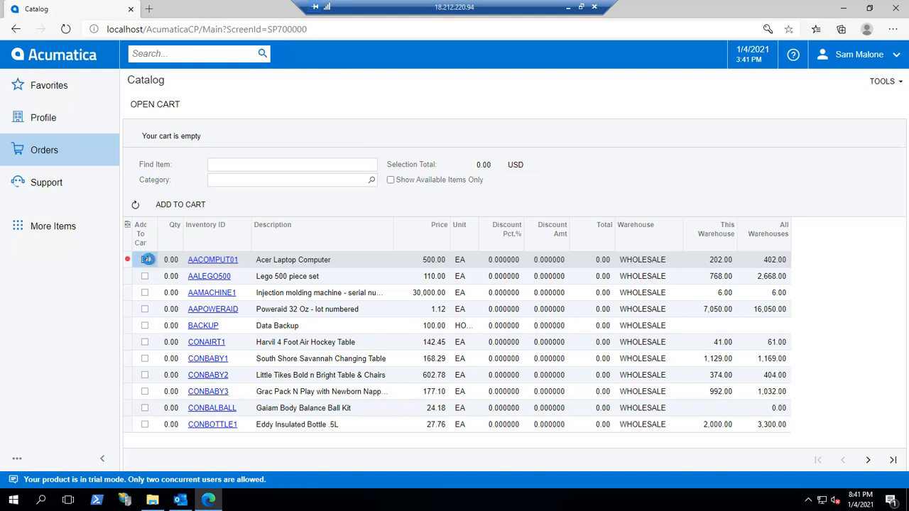
left_click(187, 204)
left_click(178, 105)
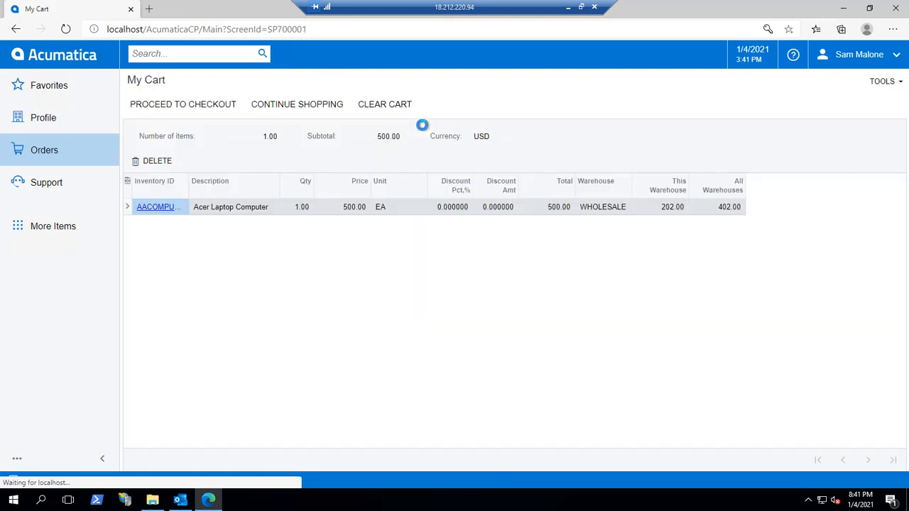
Check out the cart with the filled-in ship-to and shipping details, and submit the order.
left_click(206, 105)
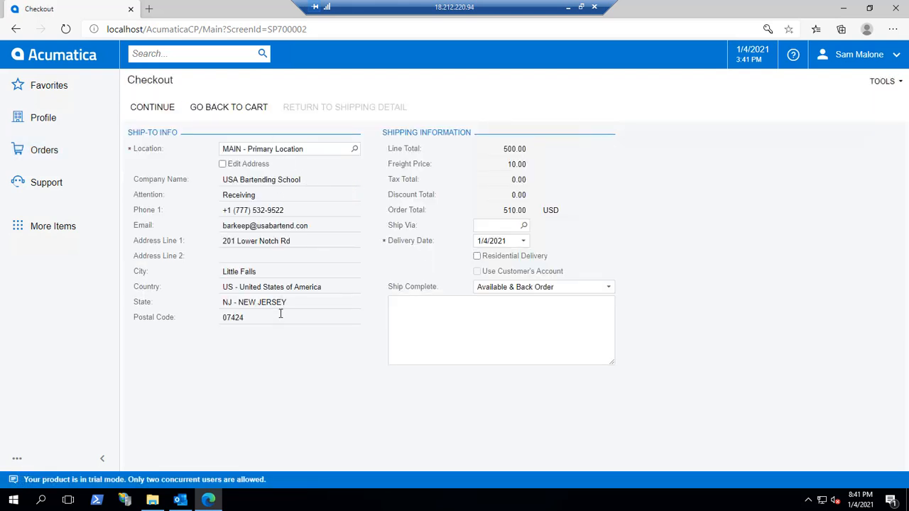
left_click(158, 108)
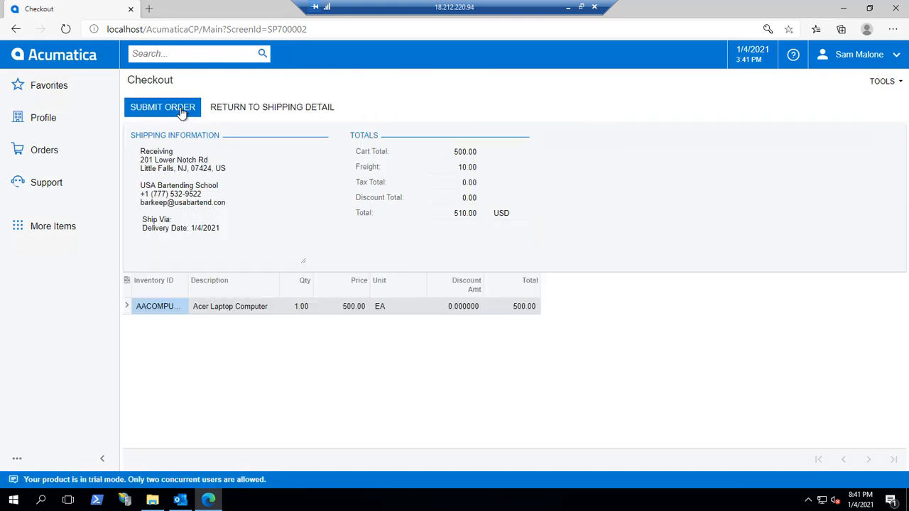
left_click(167, 110)
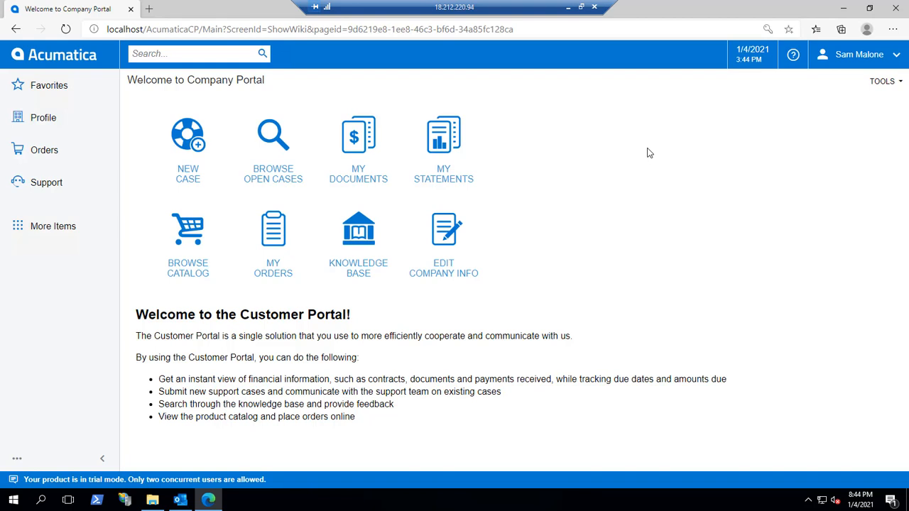
View the customer's statements and the list of financial documents in the portal's profile area.
left_click(44, 118)
left_click(176, 140)
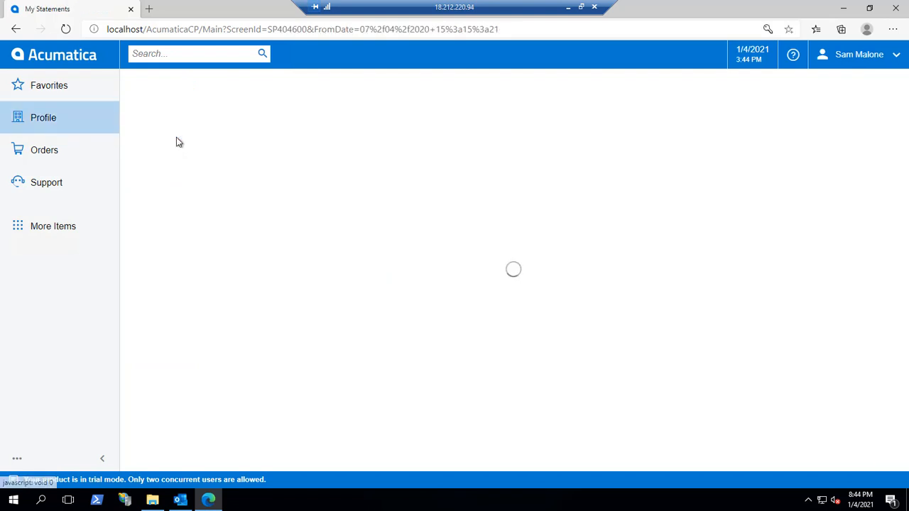
left_click(44, 118)
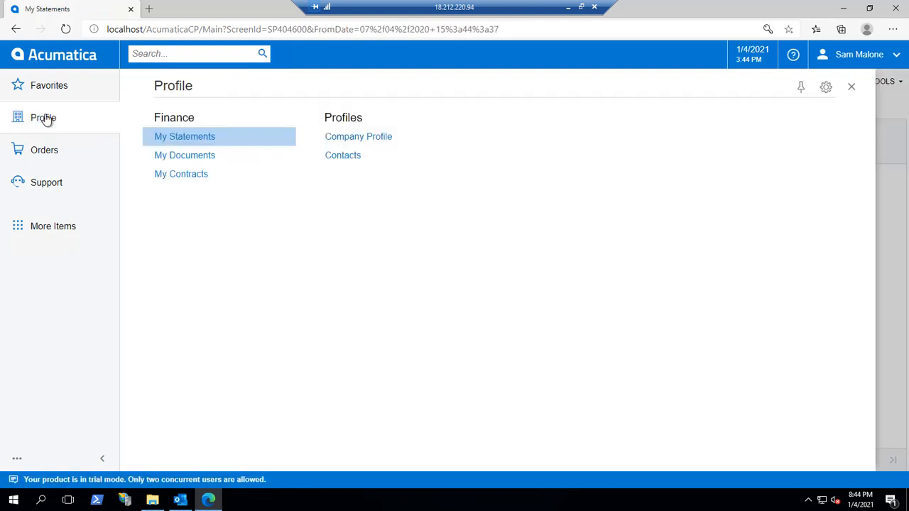
left_click(199, 157)
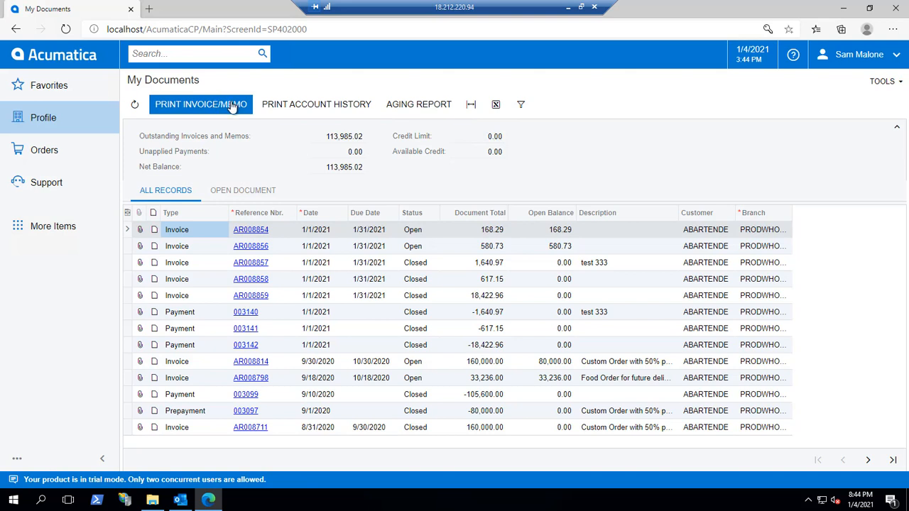
left_click(44, 119)
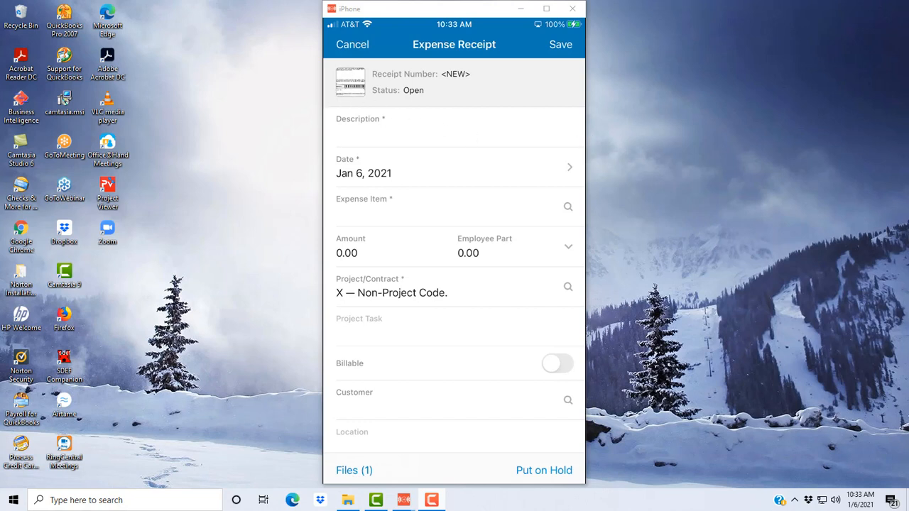
Enter the description "Keurug shipment" on the new mobile expense receipt and select Office Supplies as the expense item.
left_click(447, 133)
type("Ke")
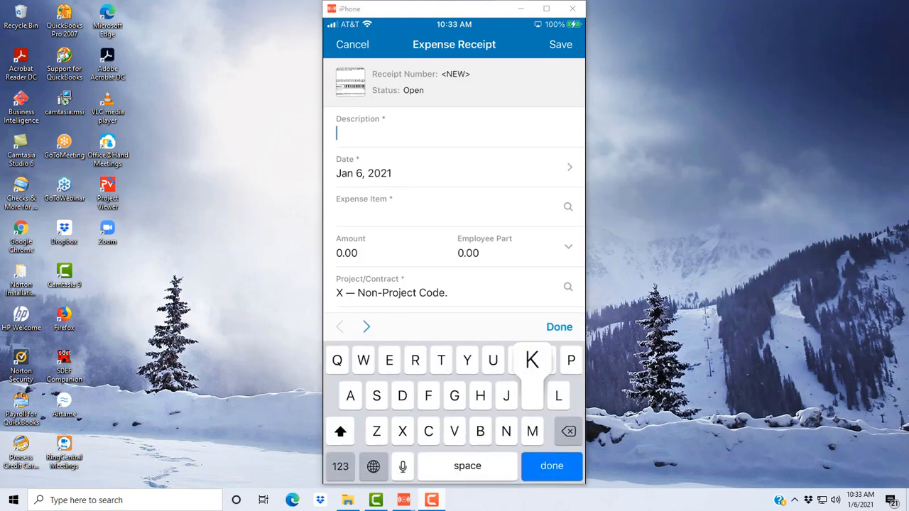
type("uru")
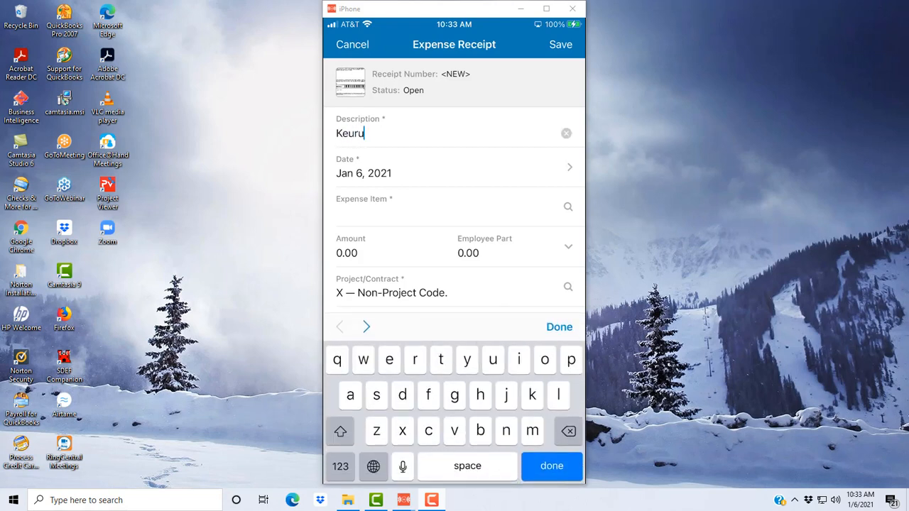
type("g shipment")
left_click(568, 206)
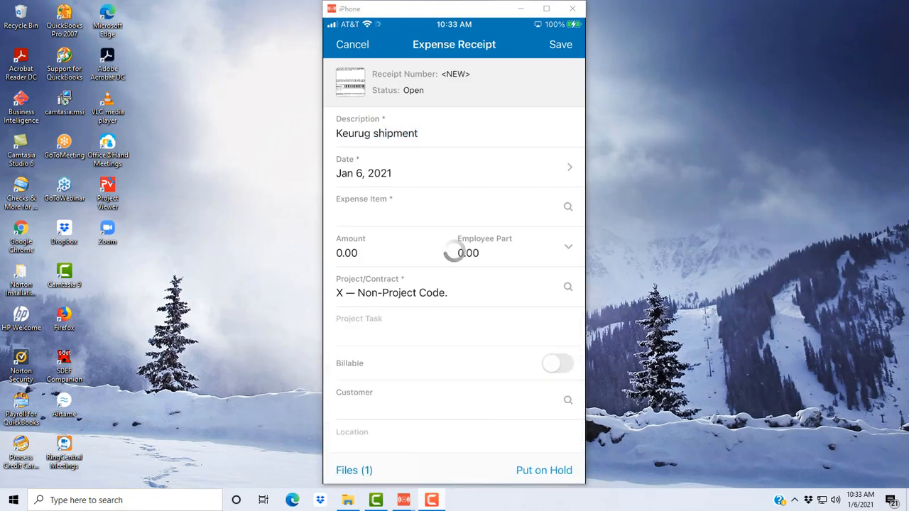
left_click(394, 287)
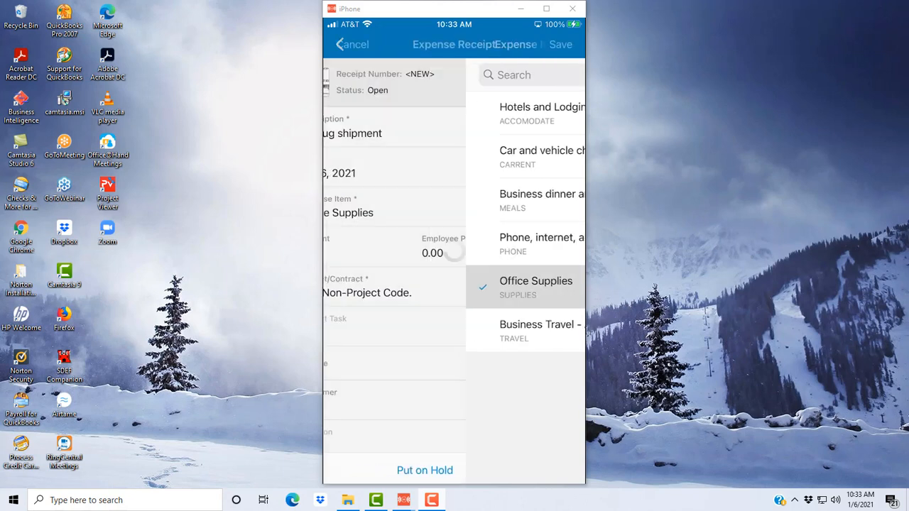
Set the expense receipt's amount to 257.00 and save the receipt.
left_click(348, 253)
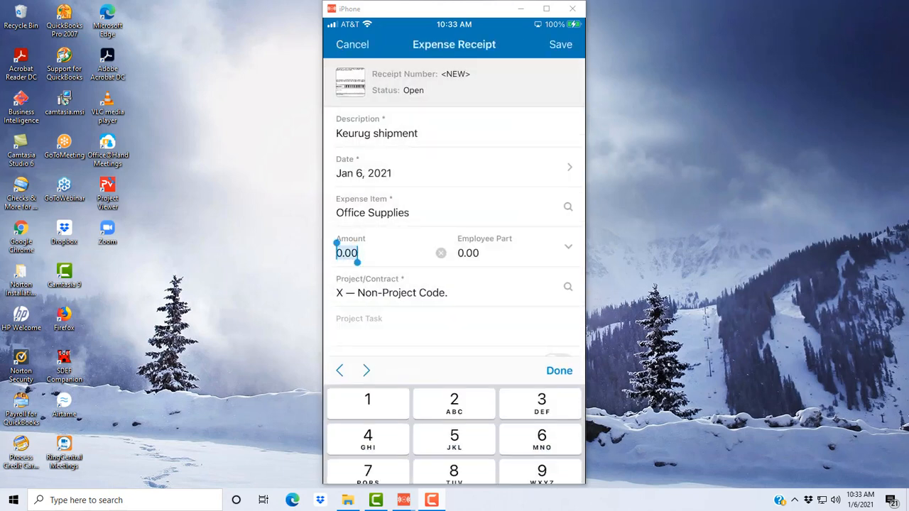
type("257.")
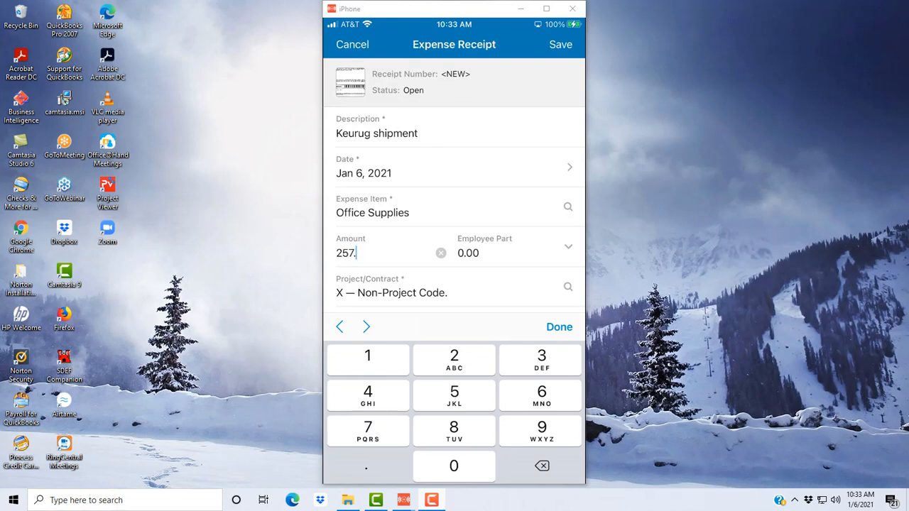
left_click(560, 327)
scroll(454, 255, "down", 2)
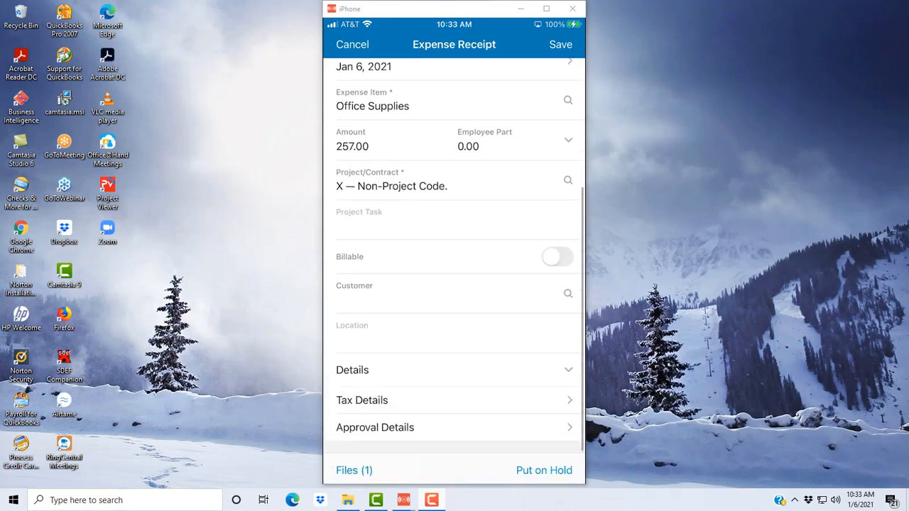
scroll(454, 256, "up", 2)
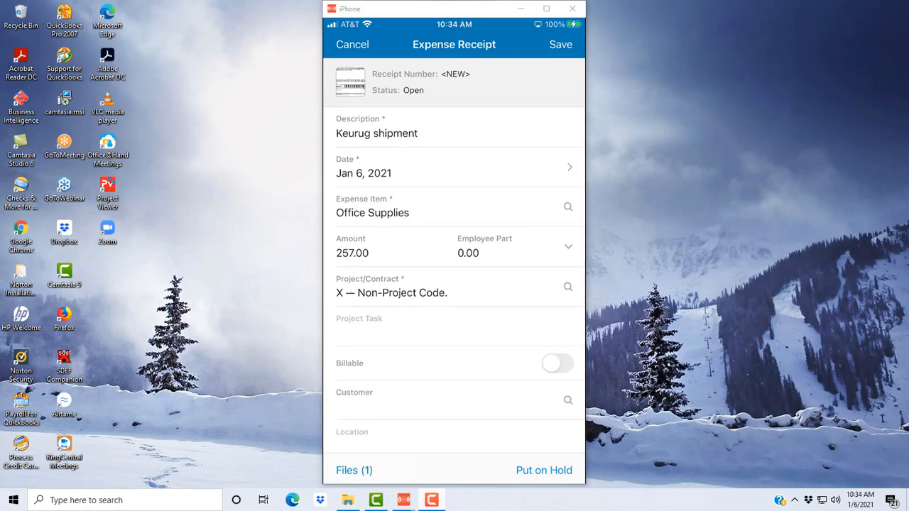
left_click(560, 45)
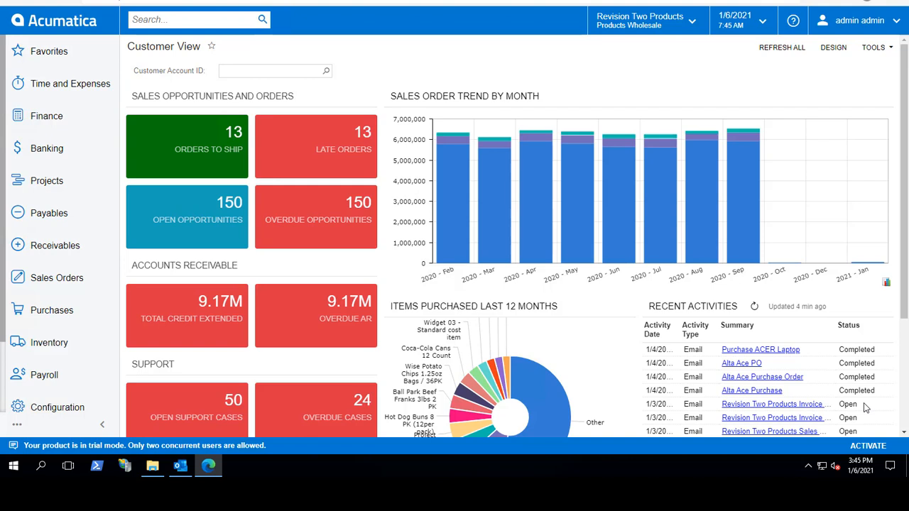
In the Acumatica web application, open the Keurug shipment expense receipt and view its attached files.
left_click(83, 86)
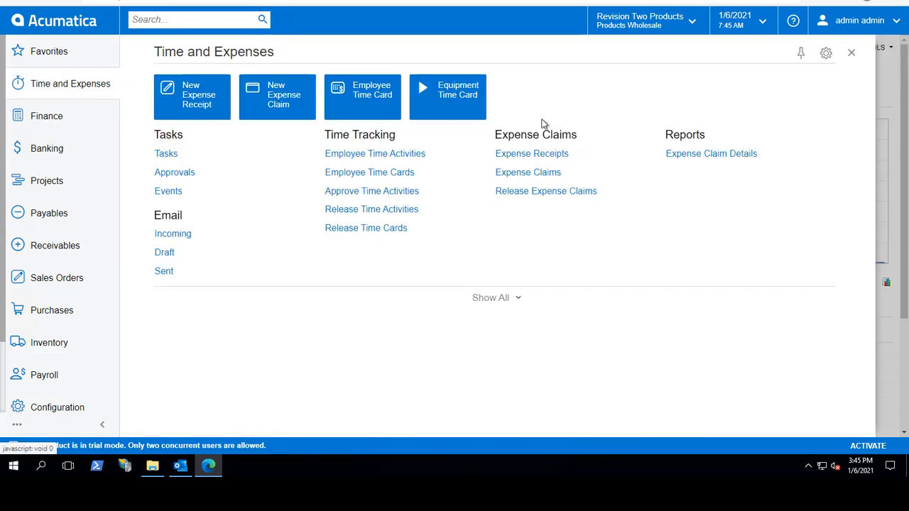
left_click(540, 154)
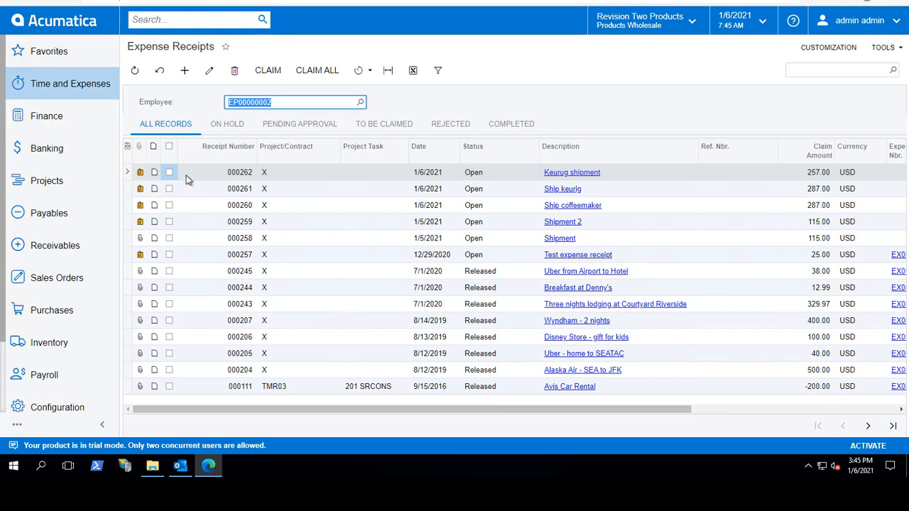
left_click(573, 174)
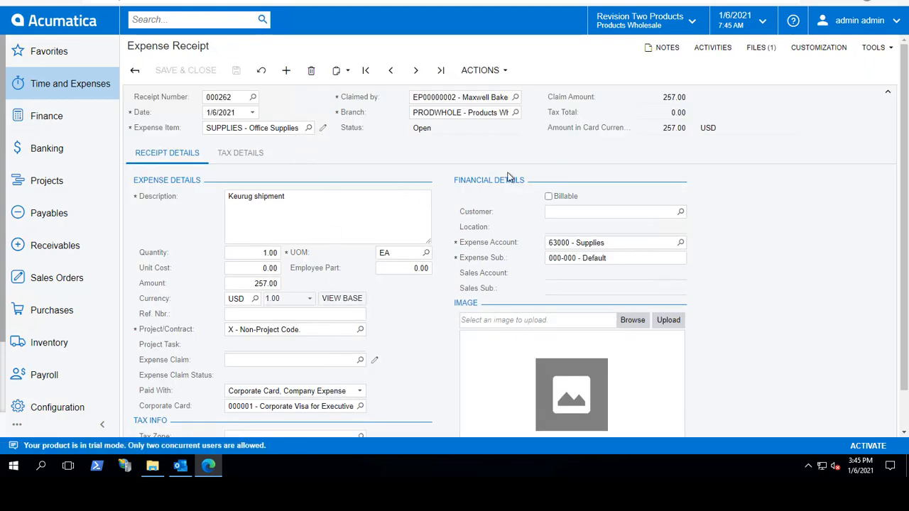
left_click(761, 49)
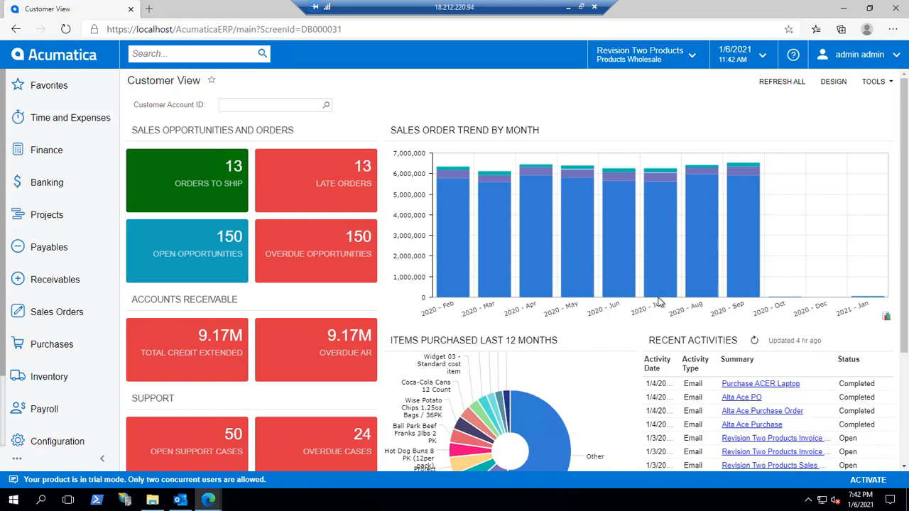
Run the Profit & Loss financial statement using the DECEMBER 2020 template.
left_click(42, 153)
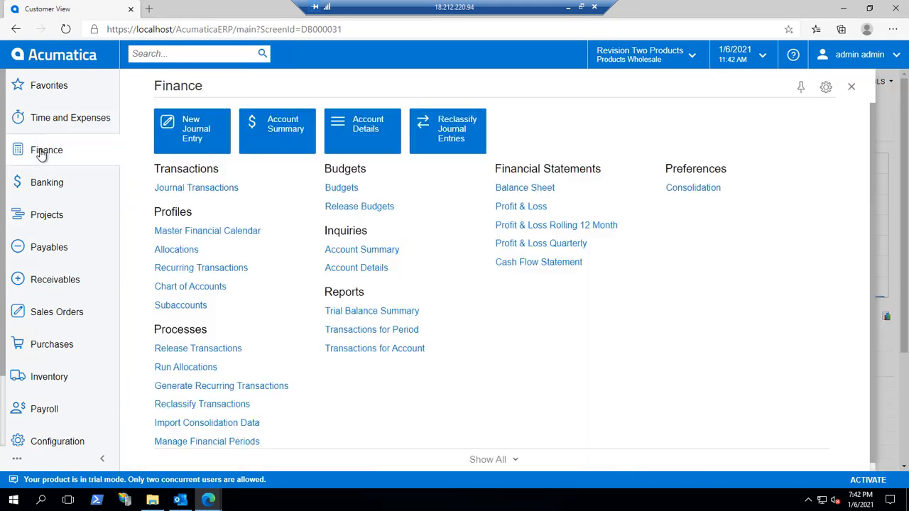
left_click(517, 207)
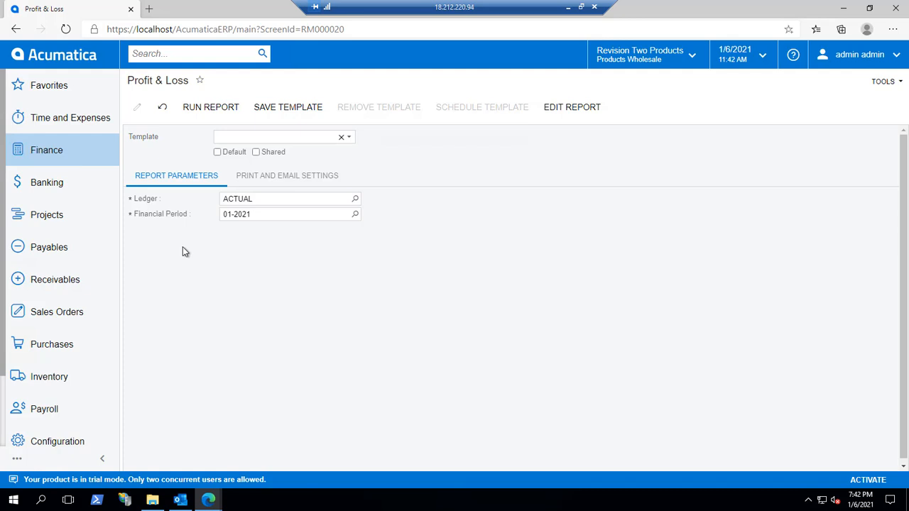
left_click(348, 139)
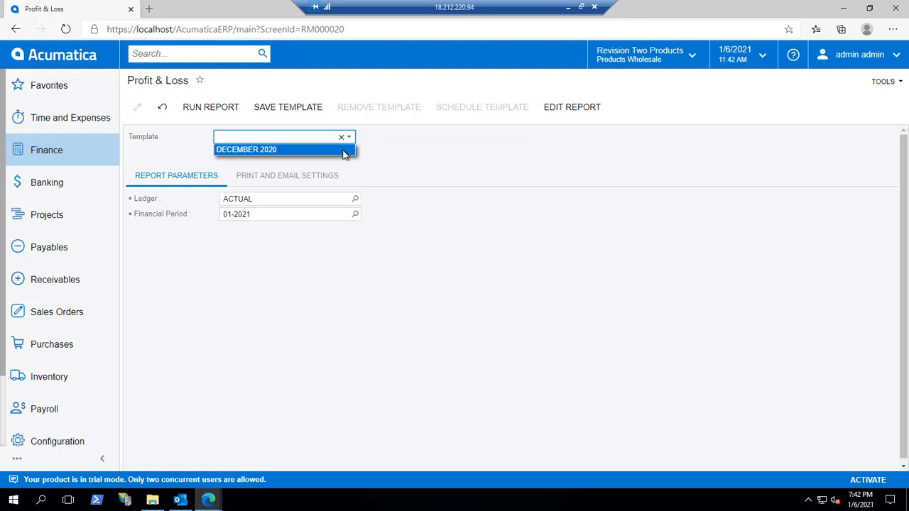
left_click(345, 150)
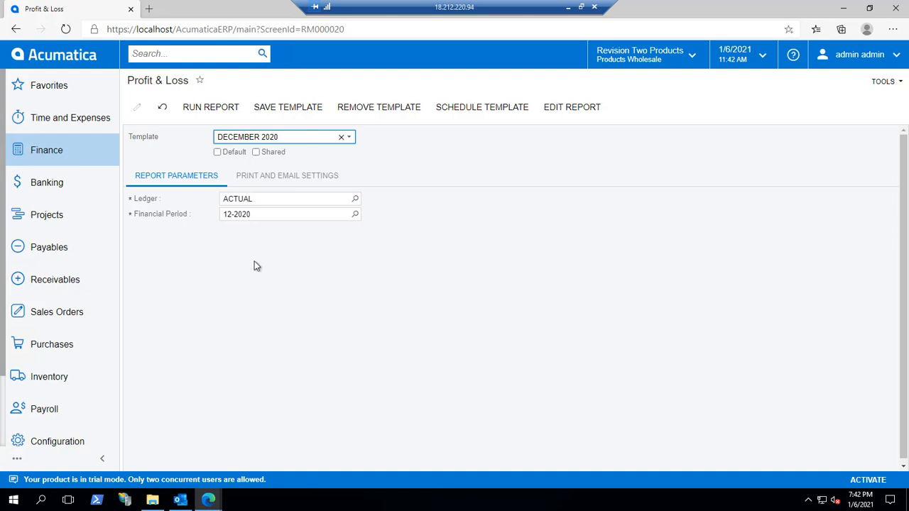
left_click(201, 110)
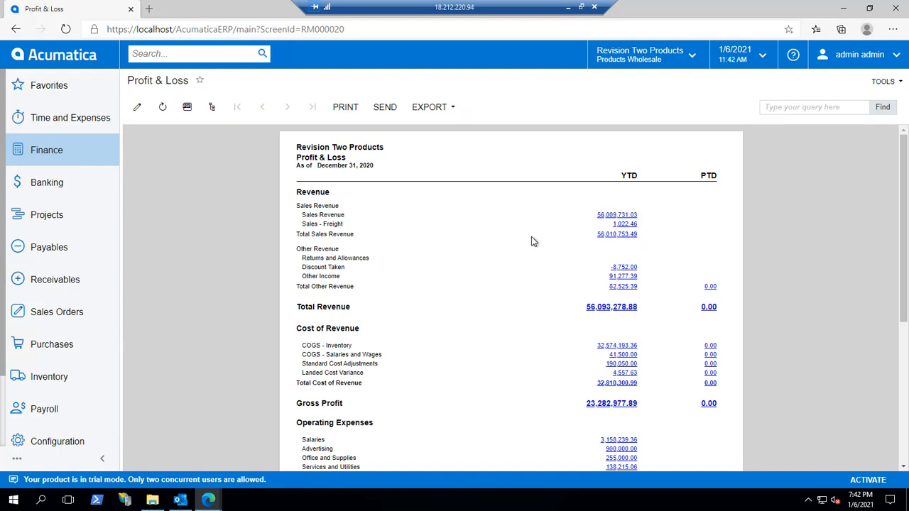
Drill down from the YTD Sales Revenue amount to its general ledger details, and return to the Profit & Loss report.
left_click(605, 221)
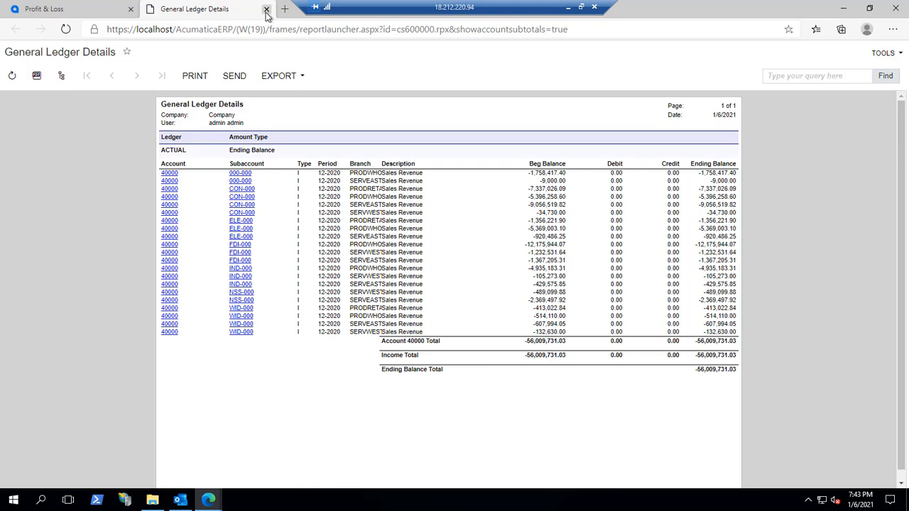
key("ctrl+w")
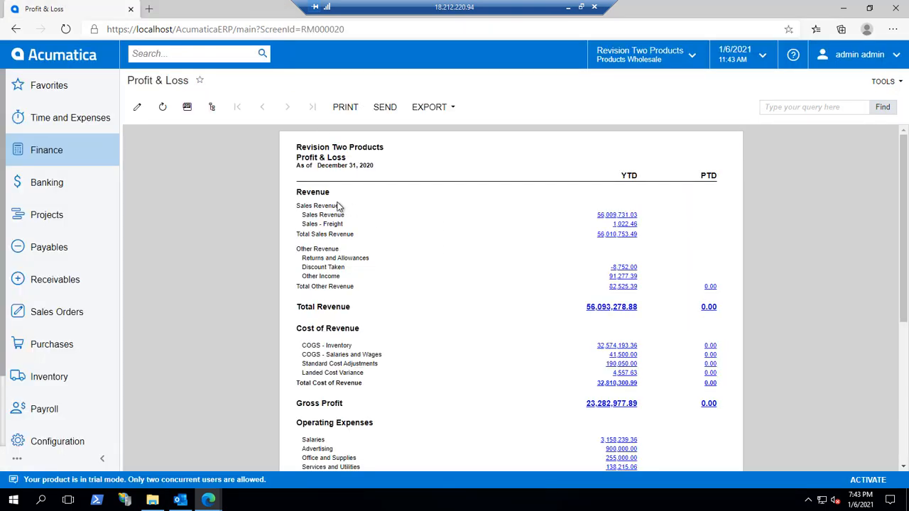
Show the Profit & Loss report's company and branch structure and view the Products Retail Branch figures.
left_click(430, 107)
left_click(212, 109)
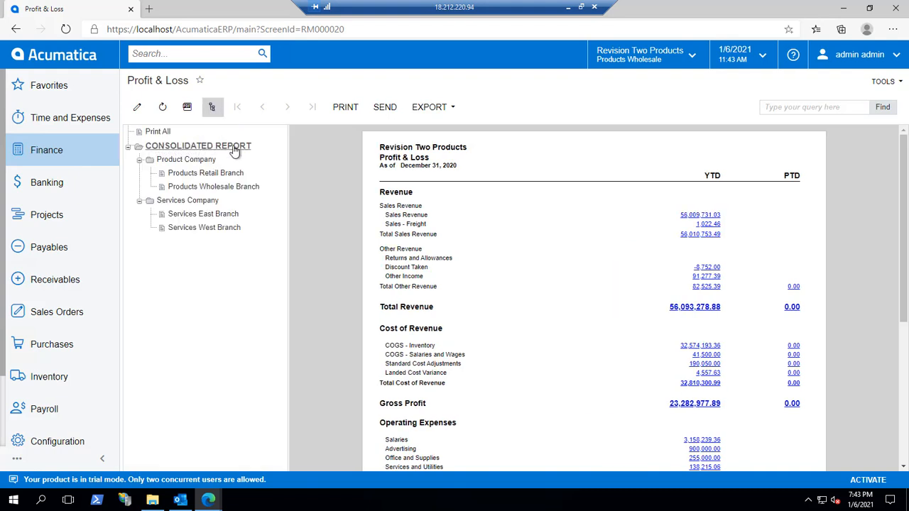
left_click(193, 175)
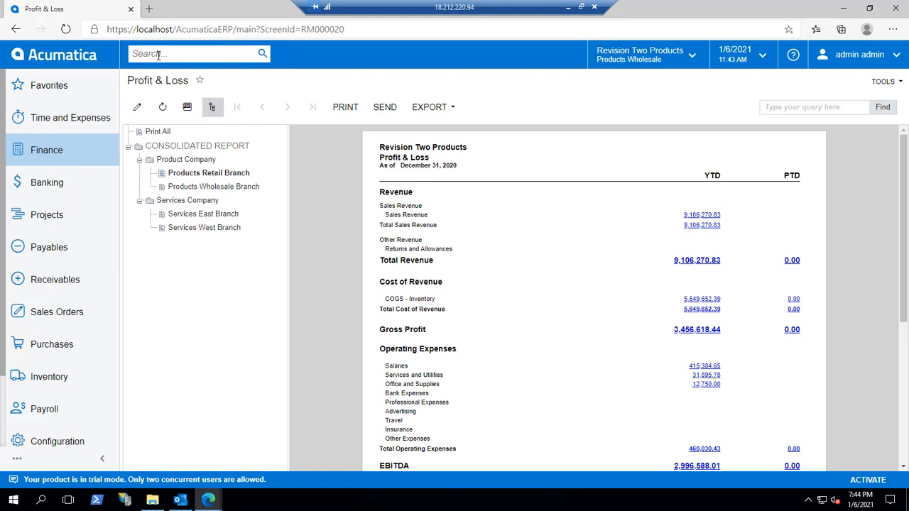
Search the system for "report def" and open the Report Definitions list under the finance preferences.
type("report")
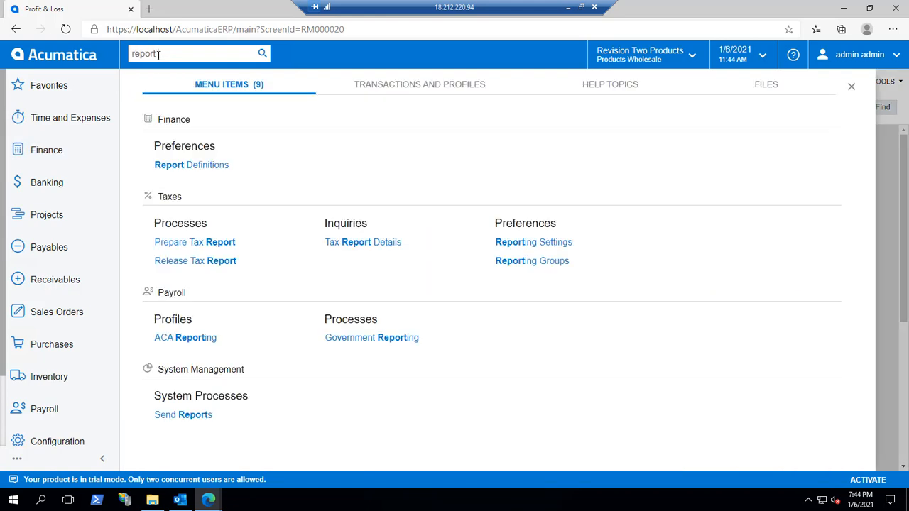
type(" def")
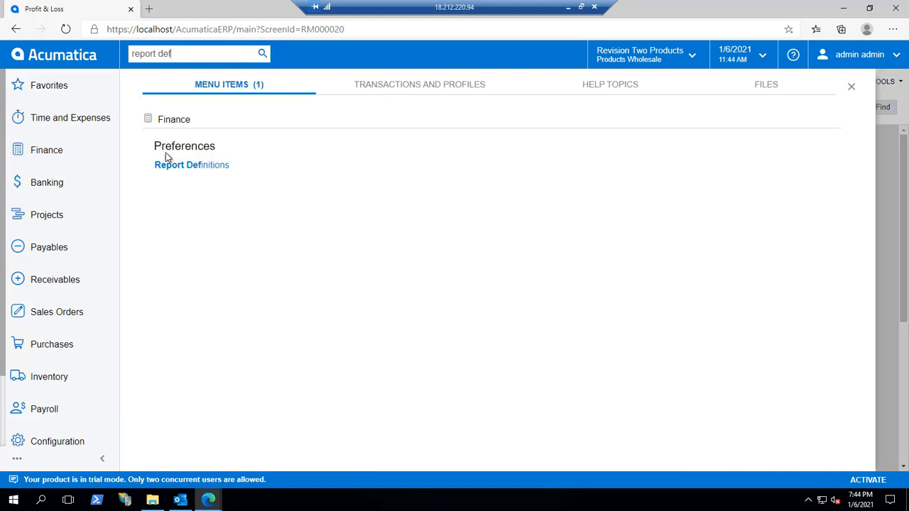
left_click(180, 168)
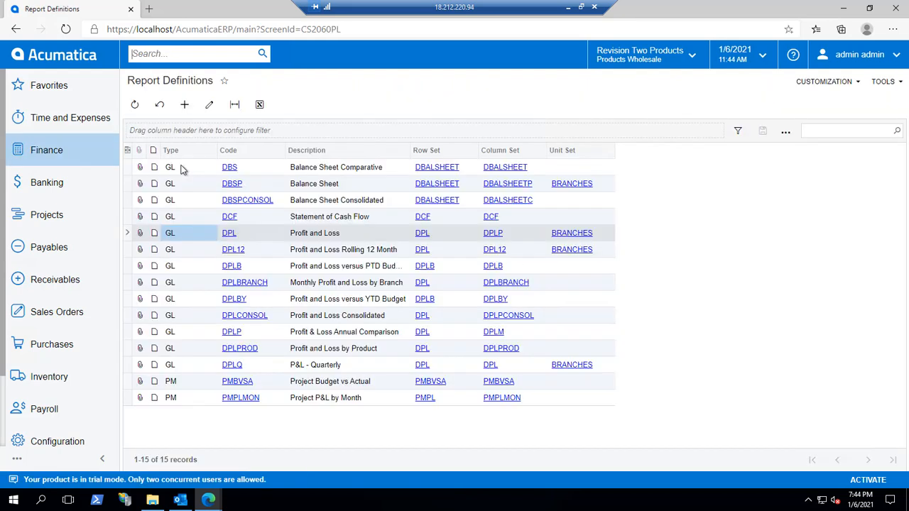
Open the DPL Profit and Loss report definition and set its unit set to PRODUCT.
left_click(229, 234)
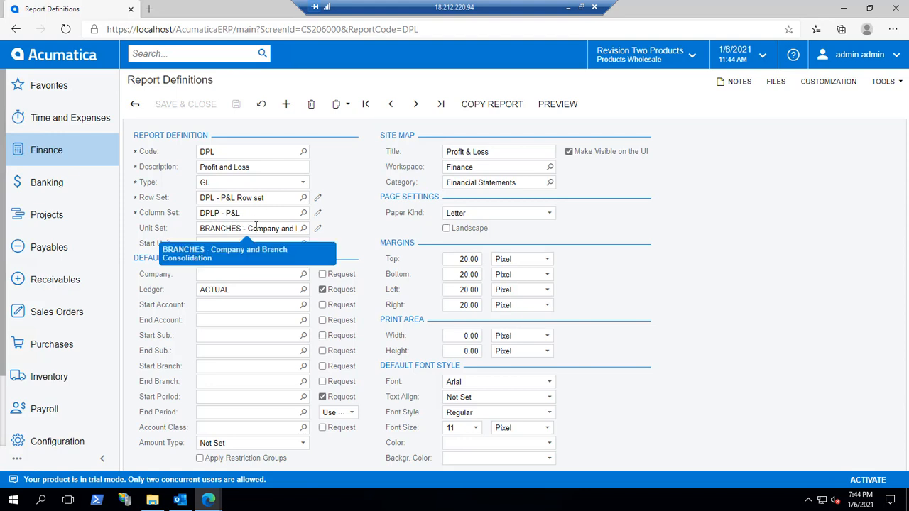
left_click(304, 228)
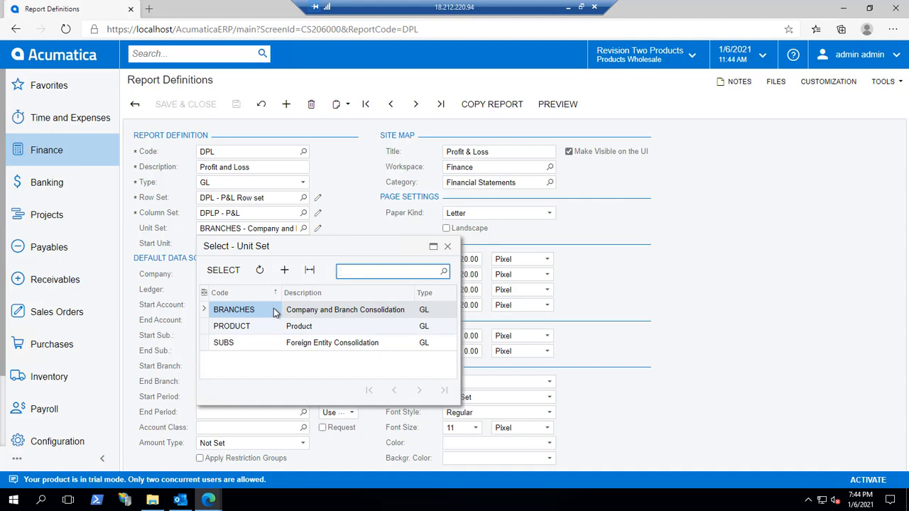
left_click(241, 329)
double_click(239, 326)
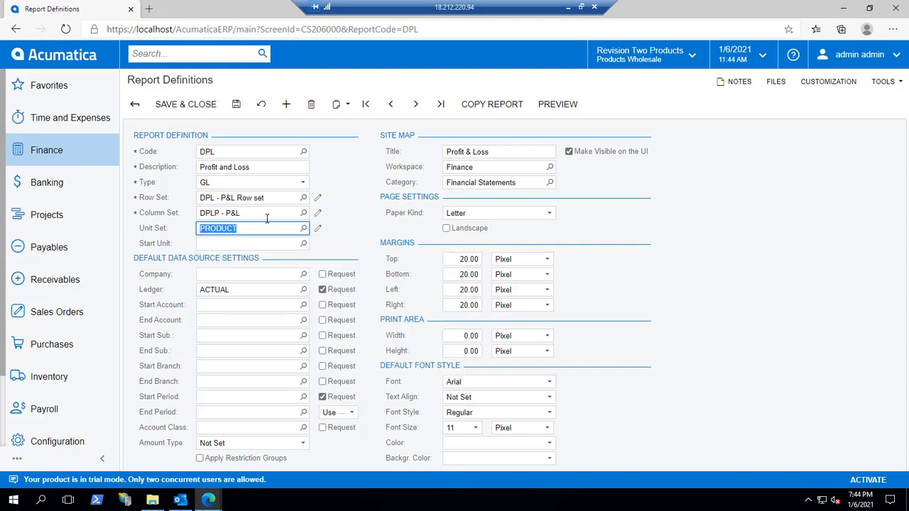
Preview the Profit & Loss report using the DECEMBER 2020 template.
left_click(552, 107)
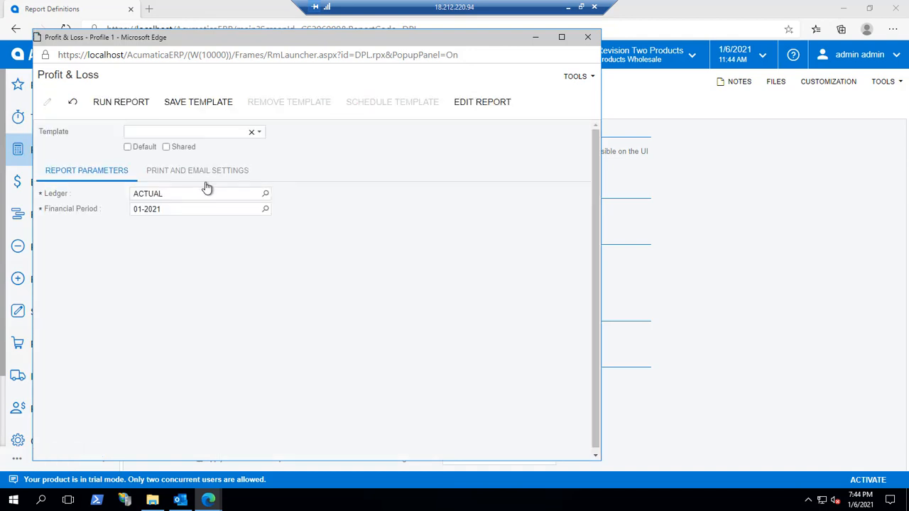
left_click(260, 133)
left_click(245, 146)
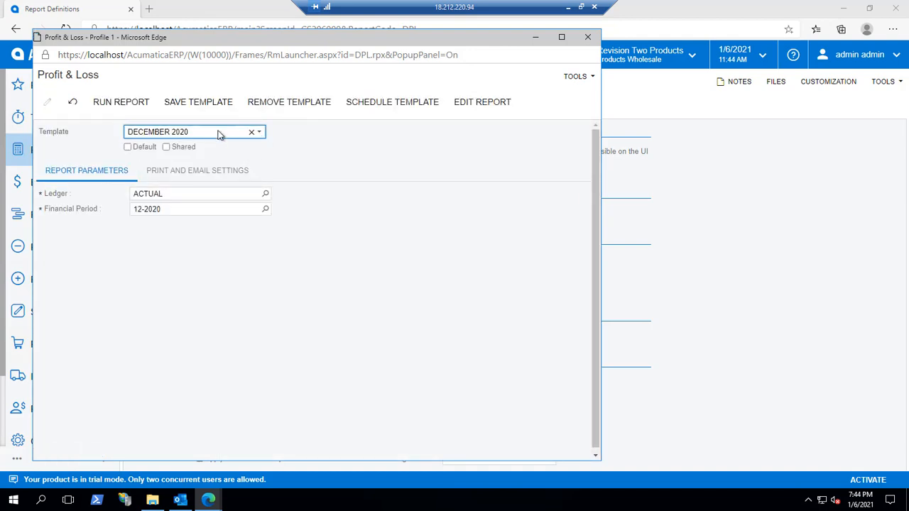
left_click(140, 105)
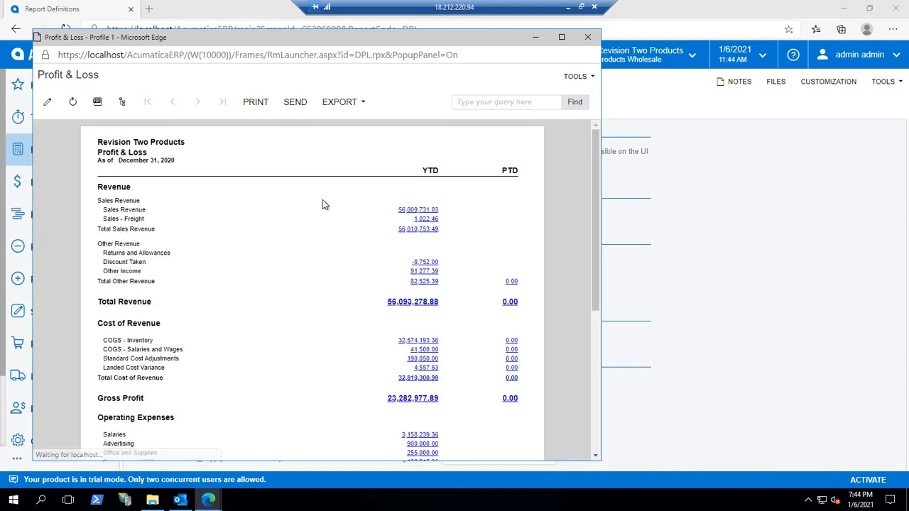
Show the product structure in an enlarged report window and view the figures for each product line, from Consumer Goods to Other and General.
left_click(123, 104)
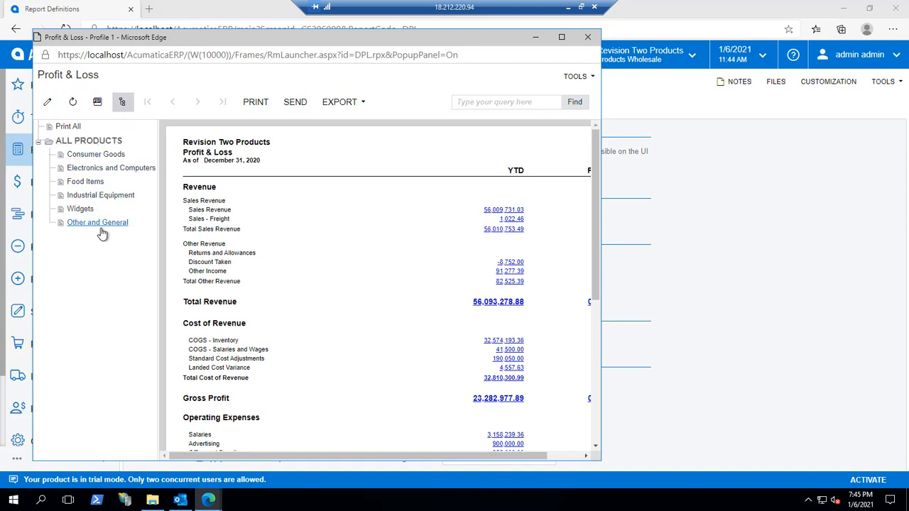
left_click(560, 36)
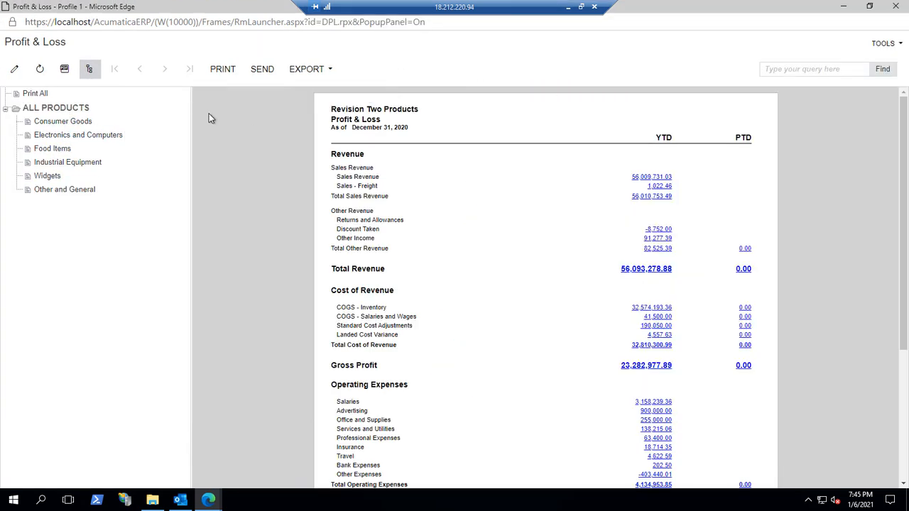
left_click(71, 121)
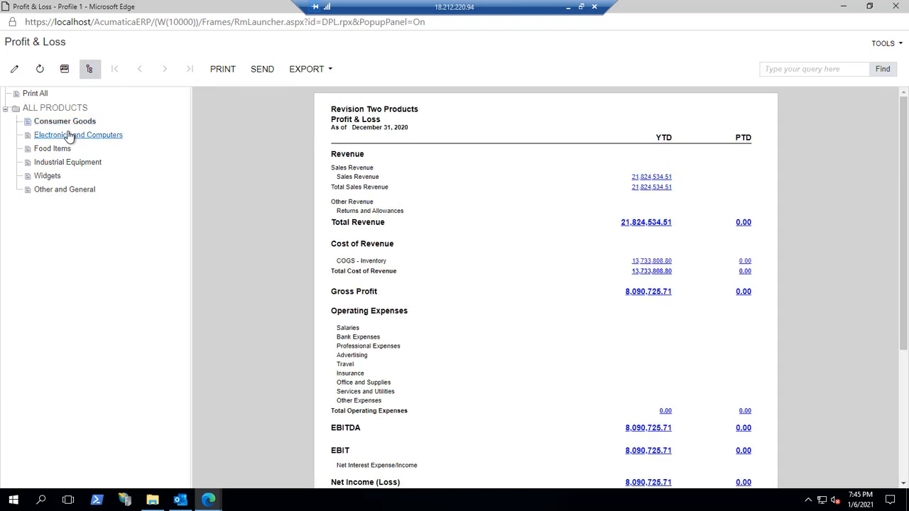
left_click(69, 136)
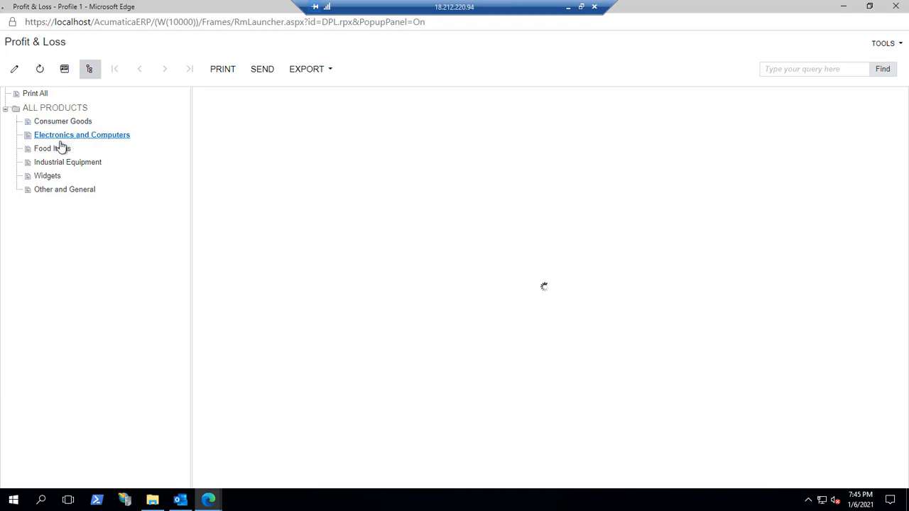
left_click(53, 150)
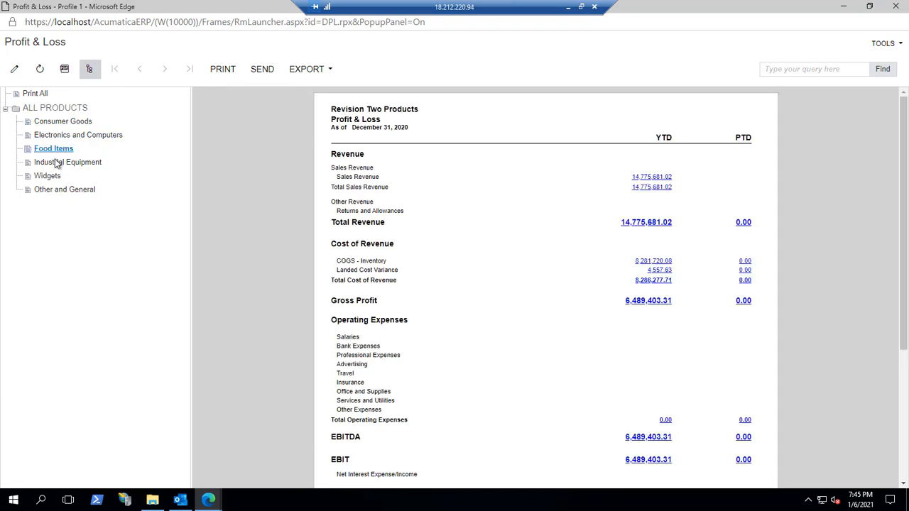
left_click(57, 165)
left_click(51, 176)
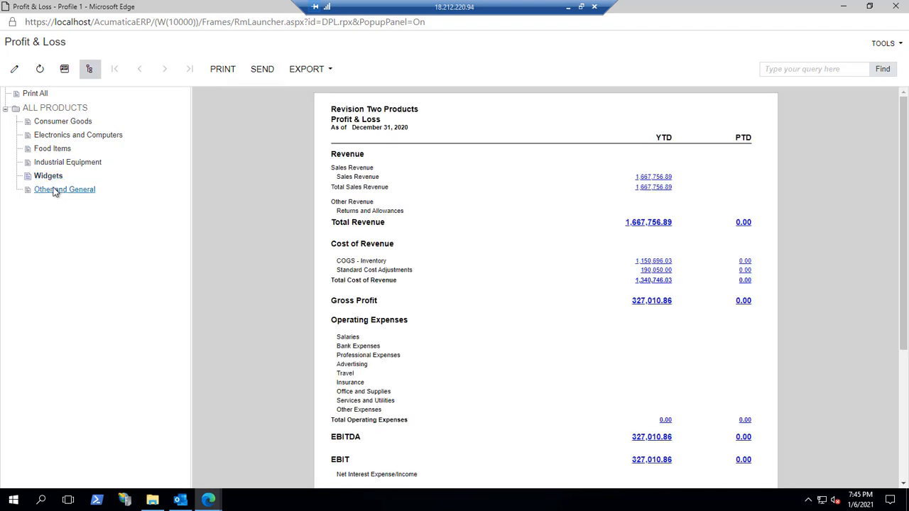
left_click(54, 191)
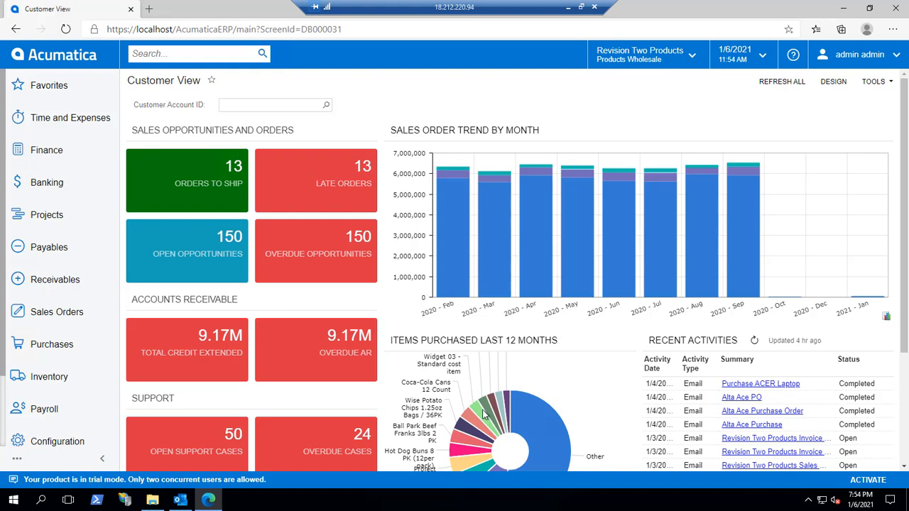
Run the Sales Order Details by Customer report using the JANUARY 2020 template.
left_click(64, 315)
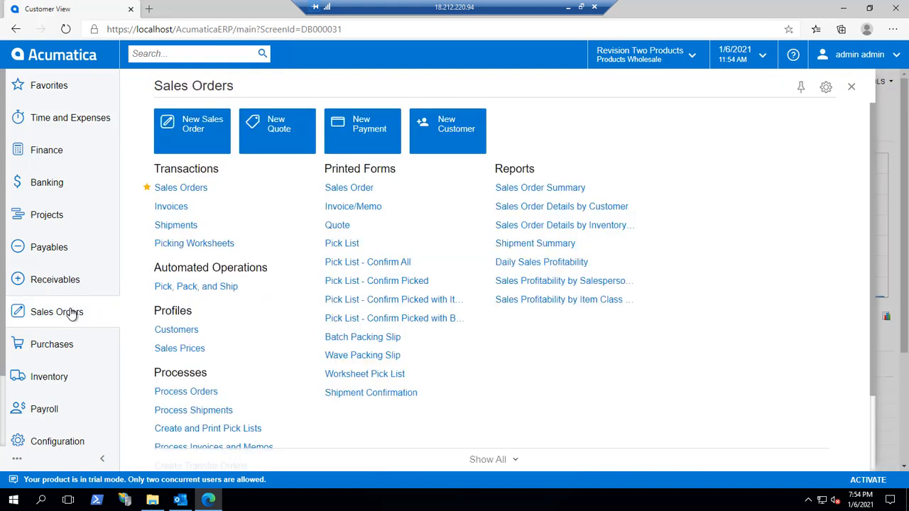
left_click(509, 207)
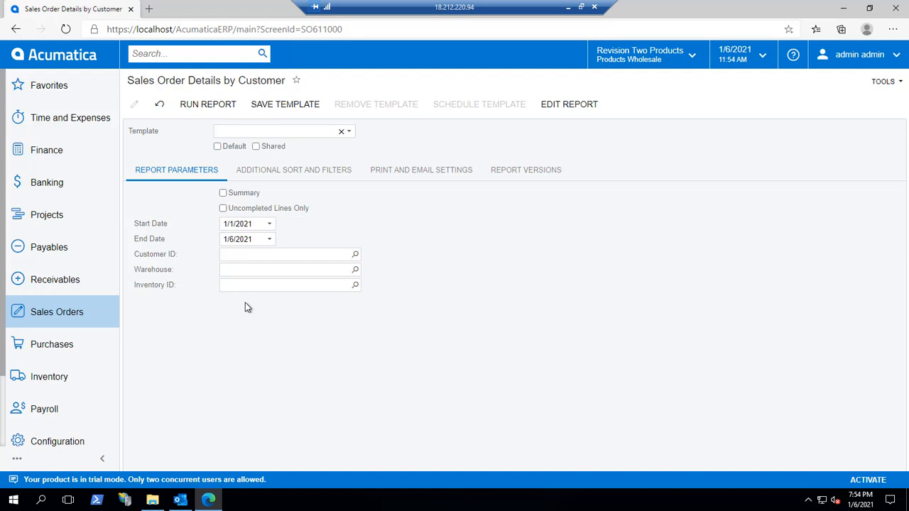
left_click(349, 134)
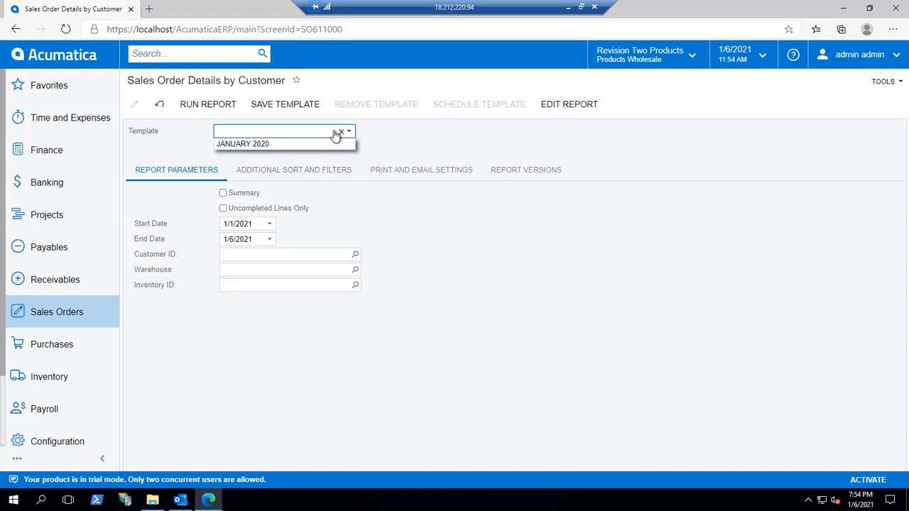
left_click(280, 146)
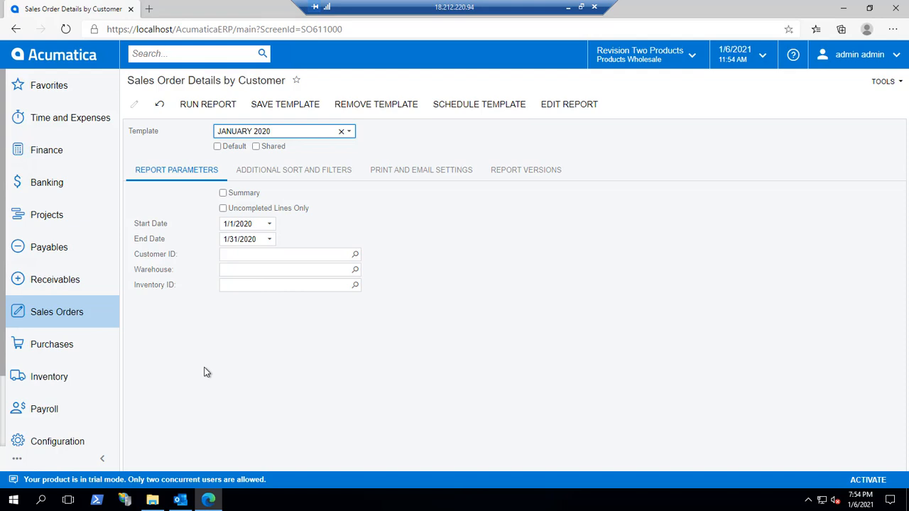
left_click(215, 106)
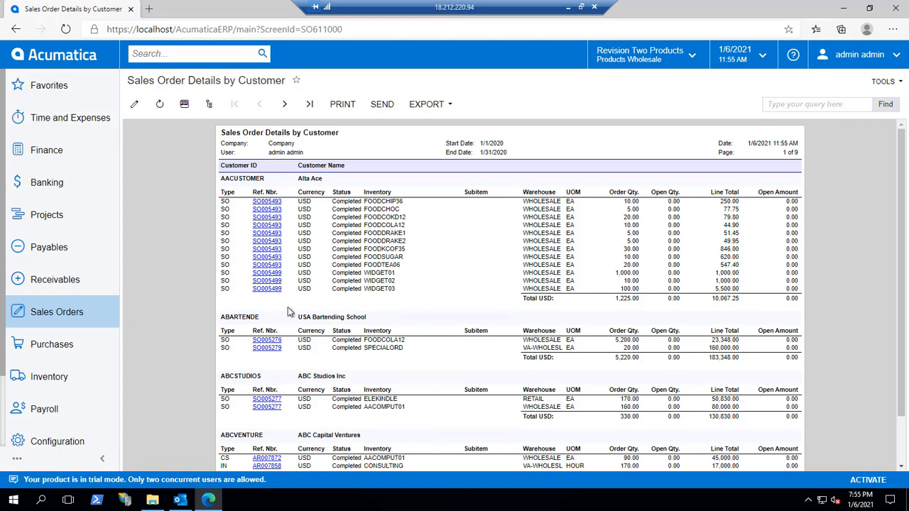
Check the report's export options, show its customer groups, and select the Elite Answering group.
left_click(424, 105)
left_click(210, 105)
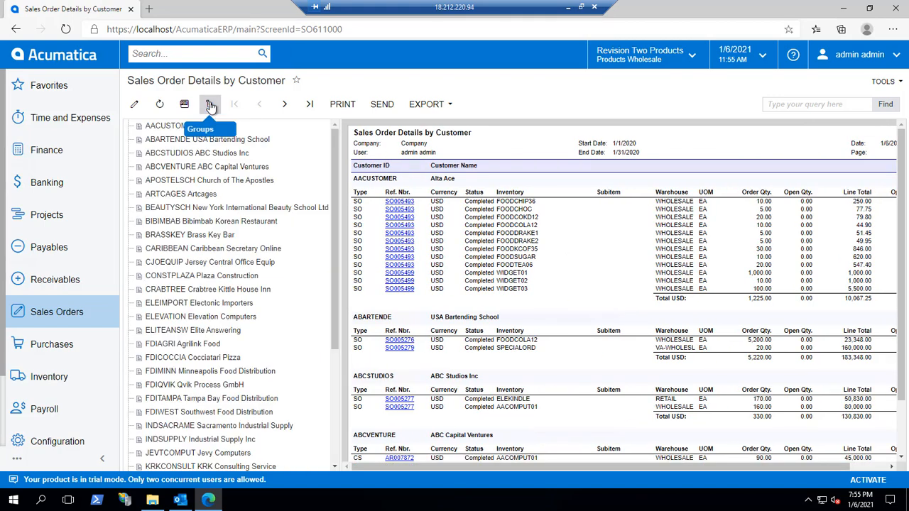
left_click(182, 331)
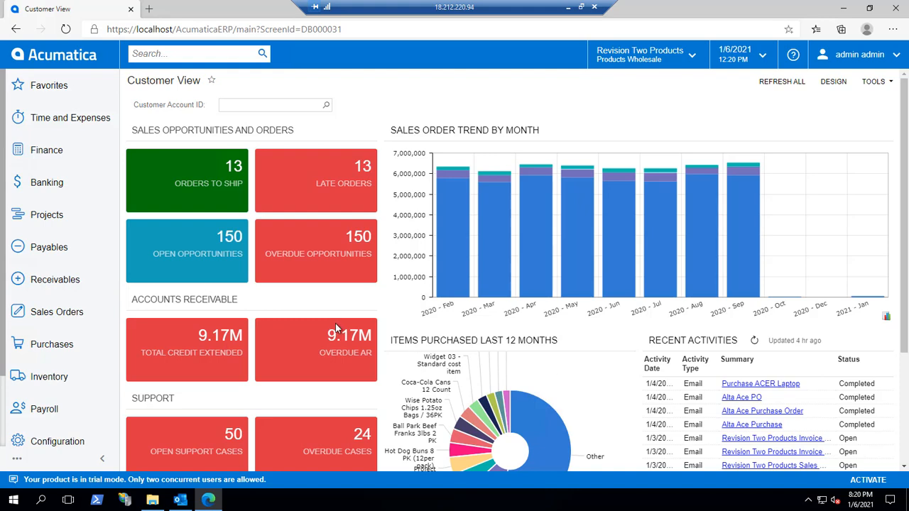
Drill into Open Opportunities from the Customer View dashboard and open the underlying generic inquiry to examine its tables, relations and results grid.
left_click(210, 257)
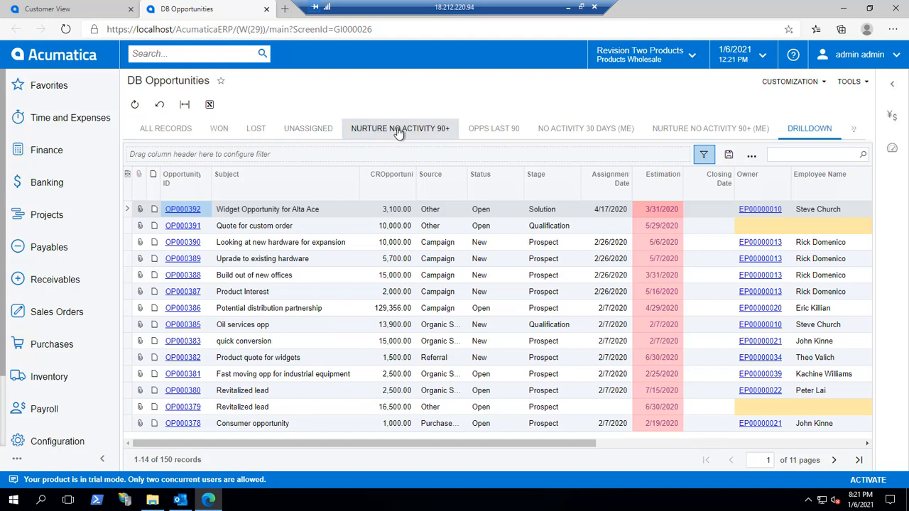
left_click(802, 86)
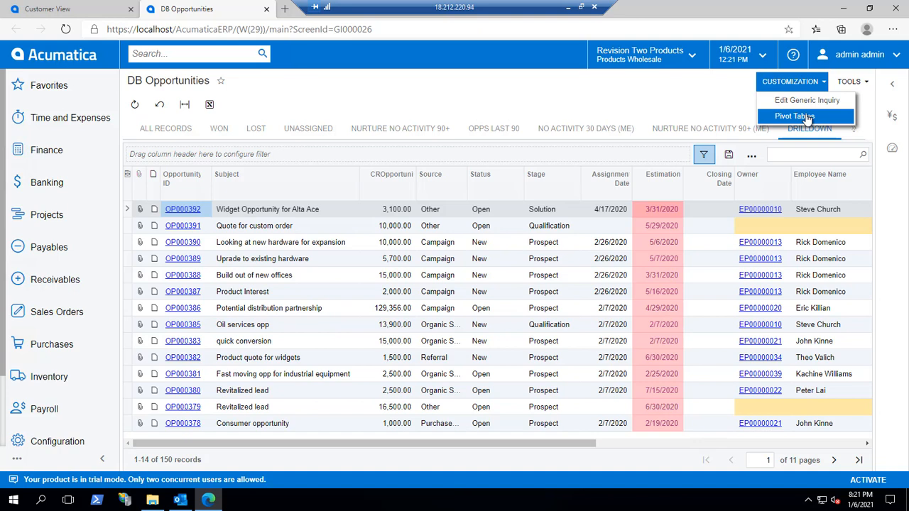
left_click(808, 101)
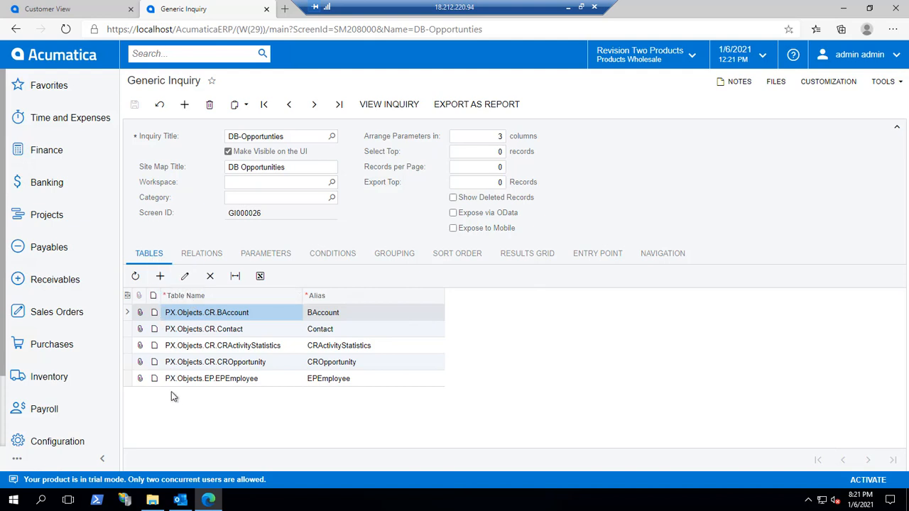
left_click(200, 255)
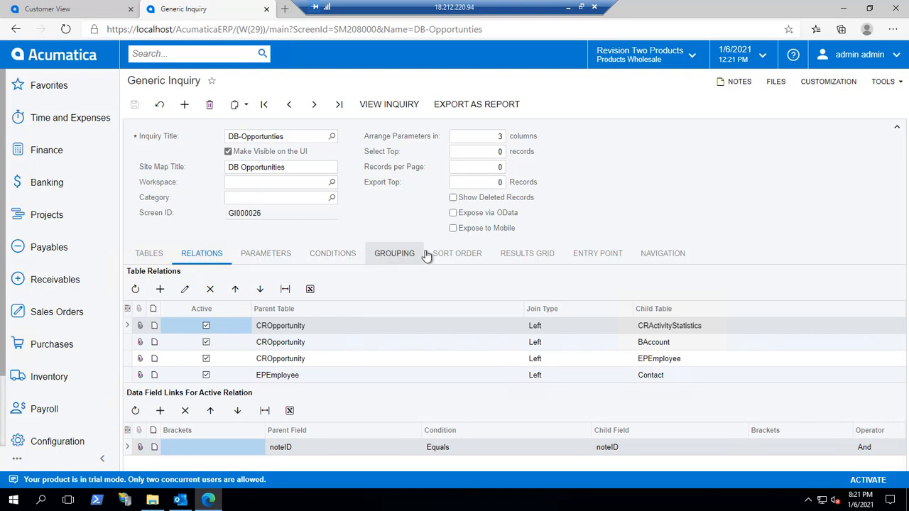
left_click(523, 259)
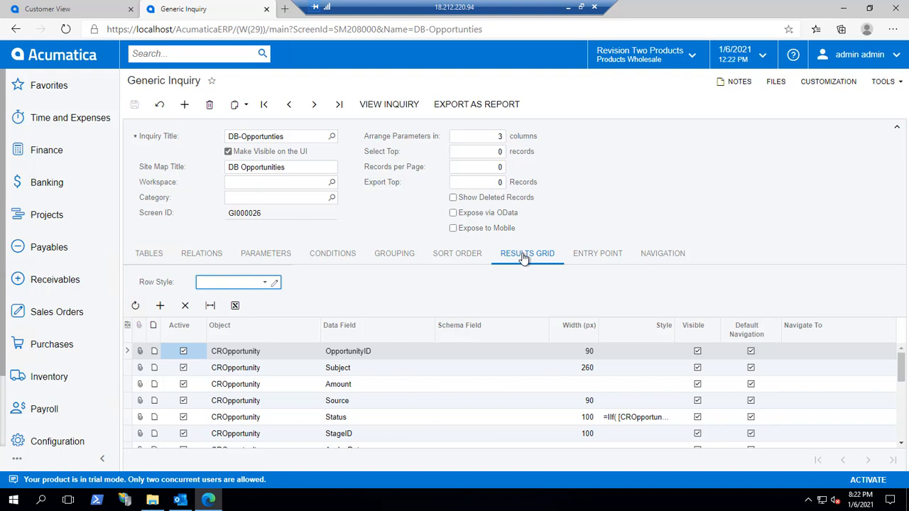
Return to the DB Opportunities list, show only the won opportunities, and minimize the remote desktop session.
left_click(17, 30)
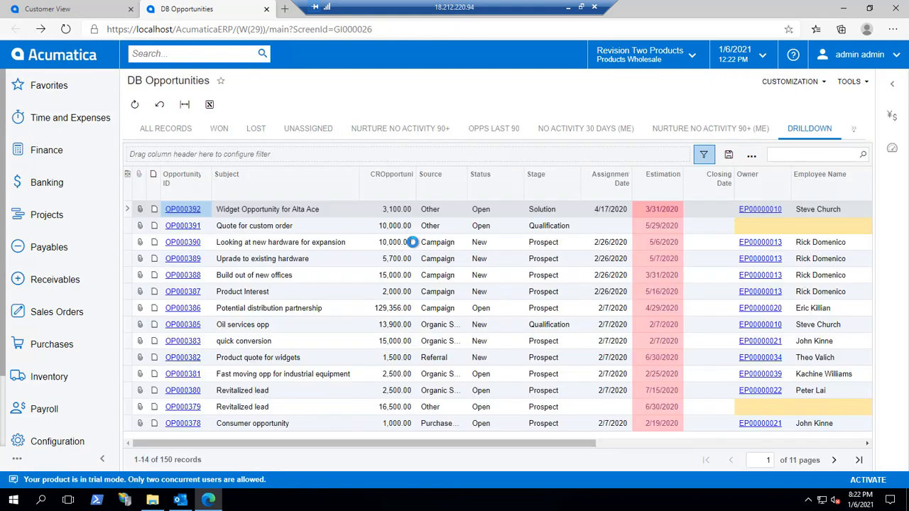
left_click(219, 131)
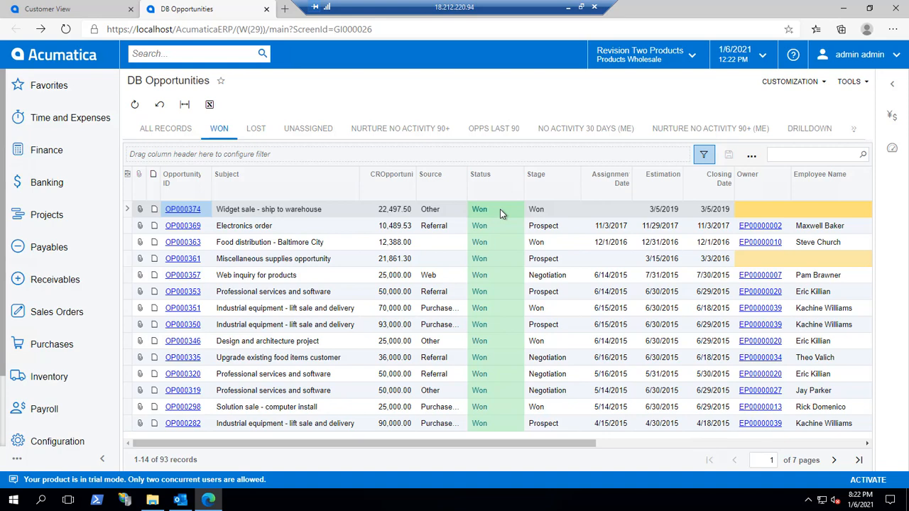
left_click(568, 7)
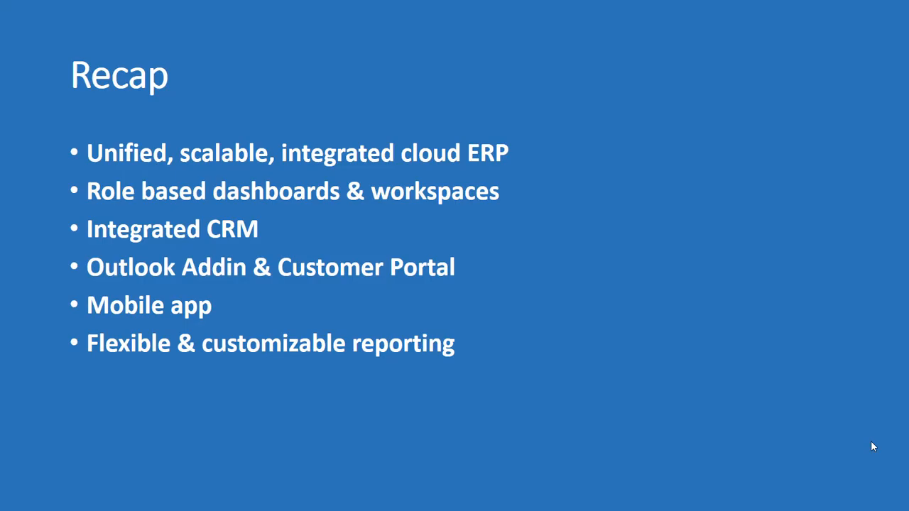